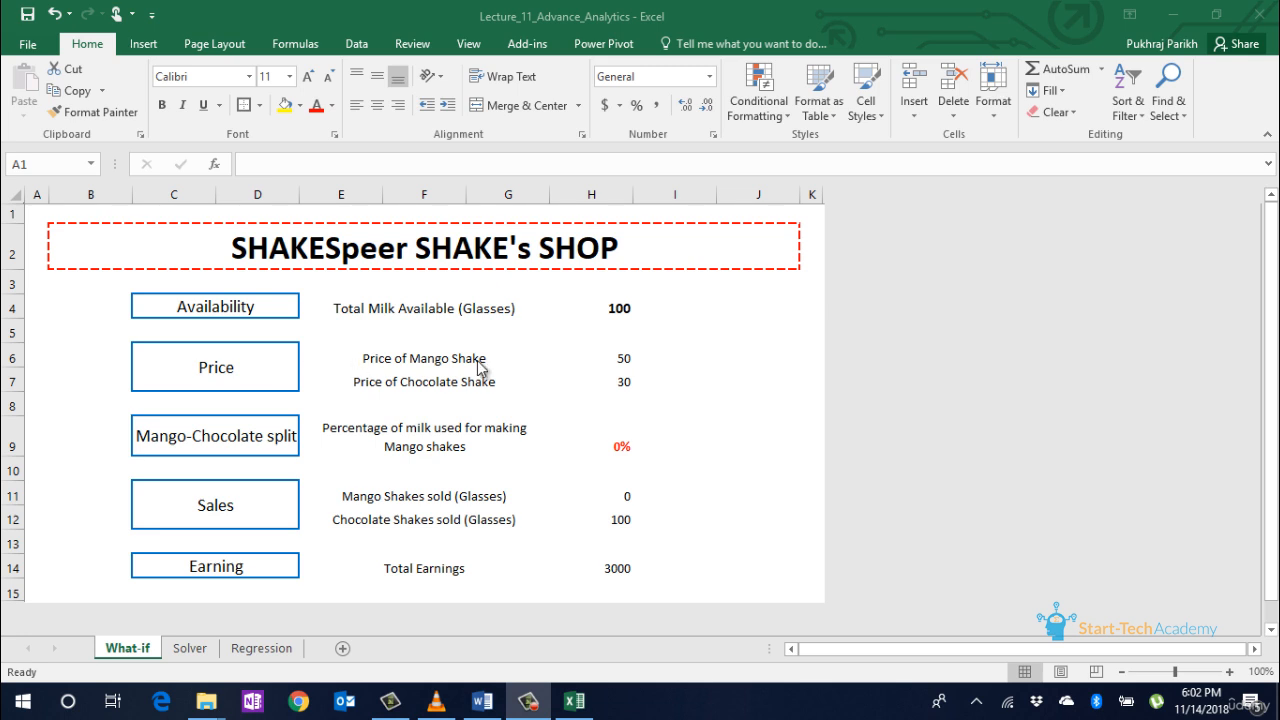
# - Review the model's input cells: total milk available, both shake prices, and the percentage of milk used for mango shakes
pyautogui.click(617, 308)
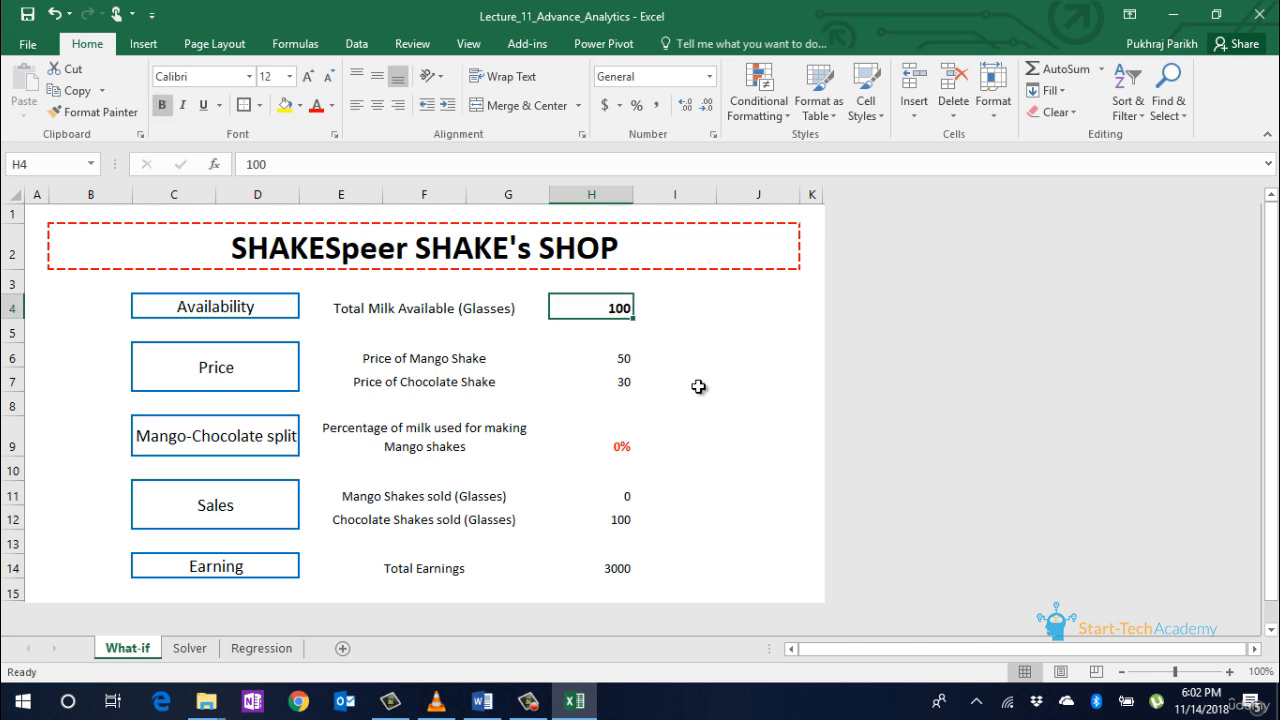
pyautogui.press('Down')
pyautogui.press('Down')
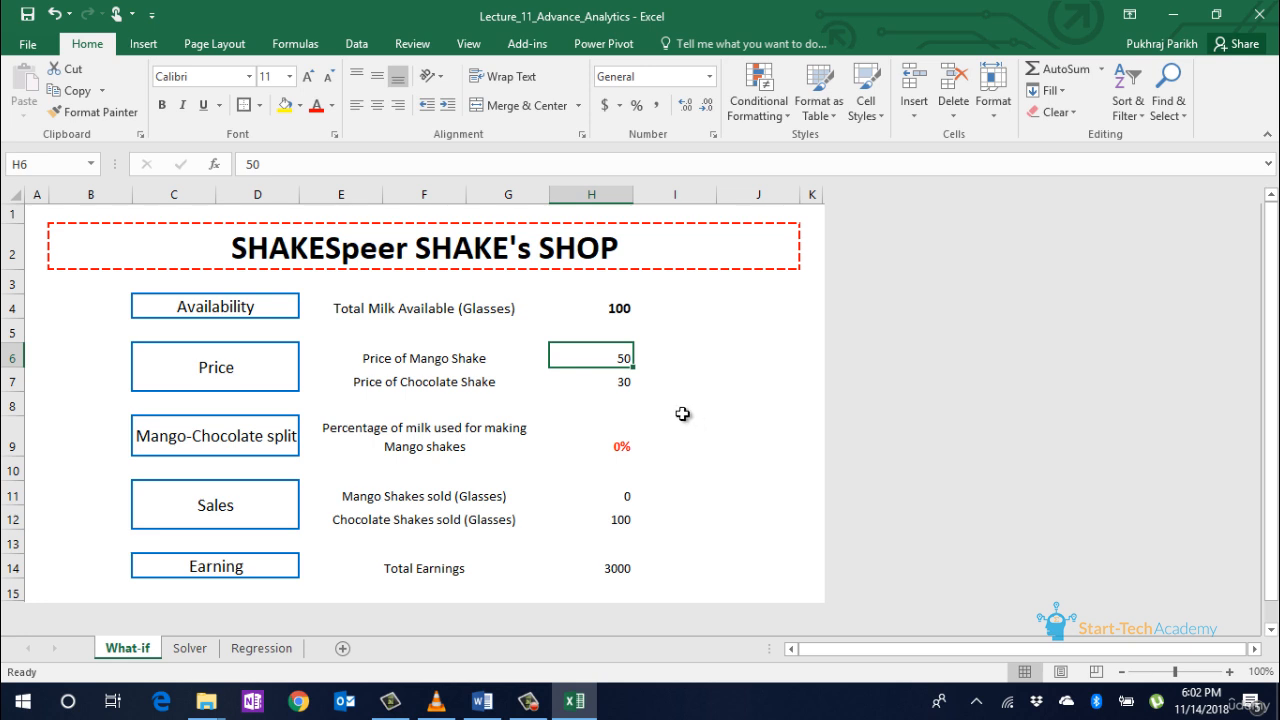
pyautogui.press('Down')
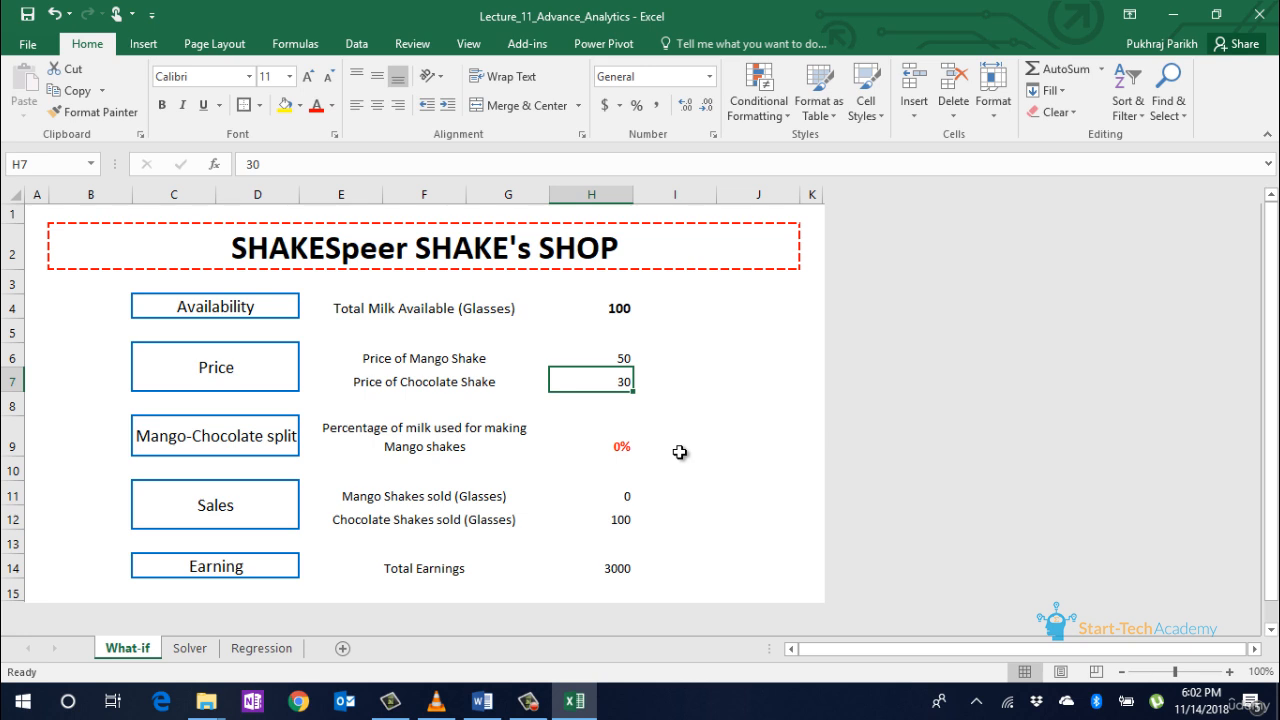
pyautogui.click(622, 449)
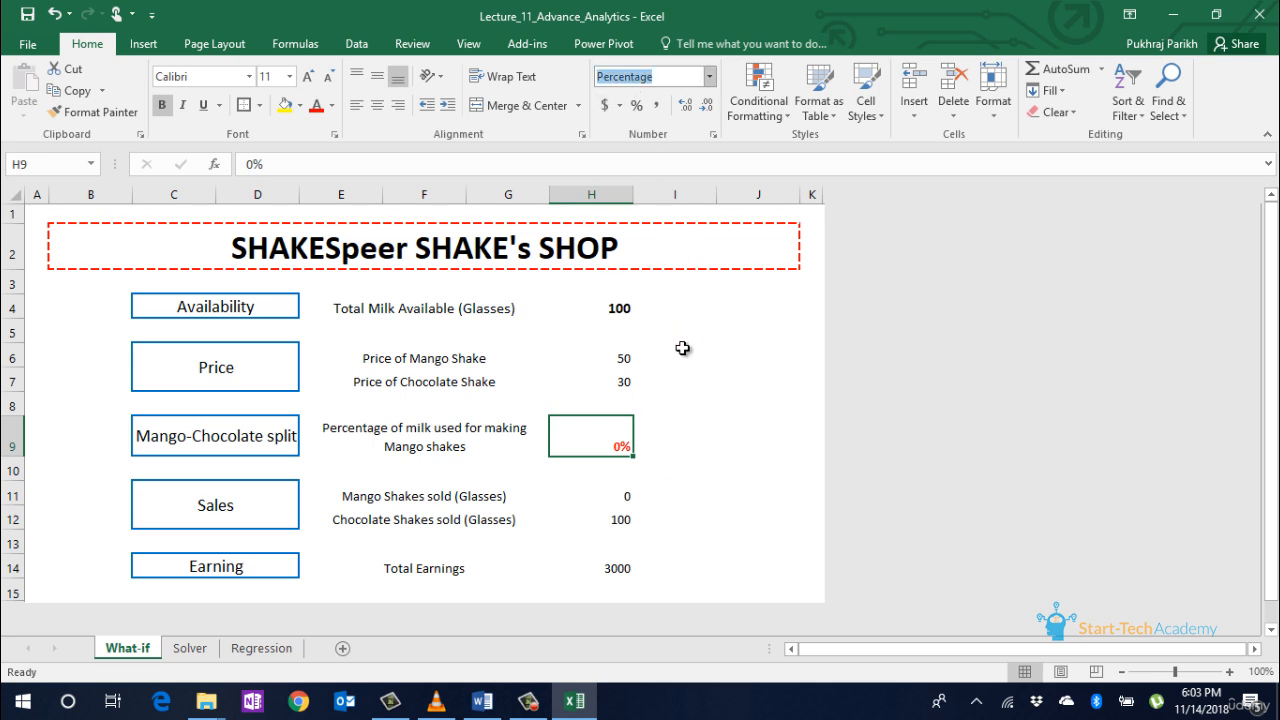
# - Examine the formulas behind mango shakes sold, chocolate shakes sold and total earnings, leaving each one as it is
pyautogui.click(652, 490)
pyautogui.click(628, 492)
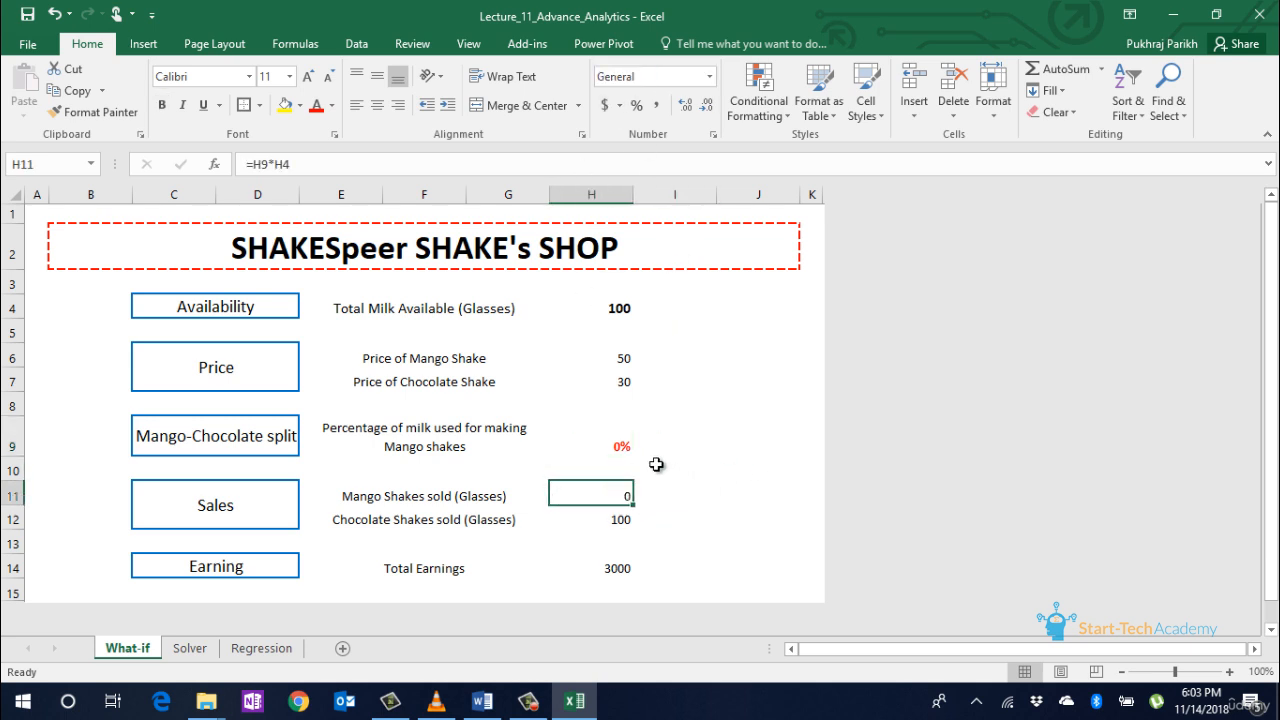
pyautogui.click(280, 166)
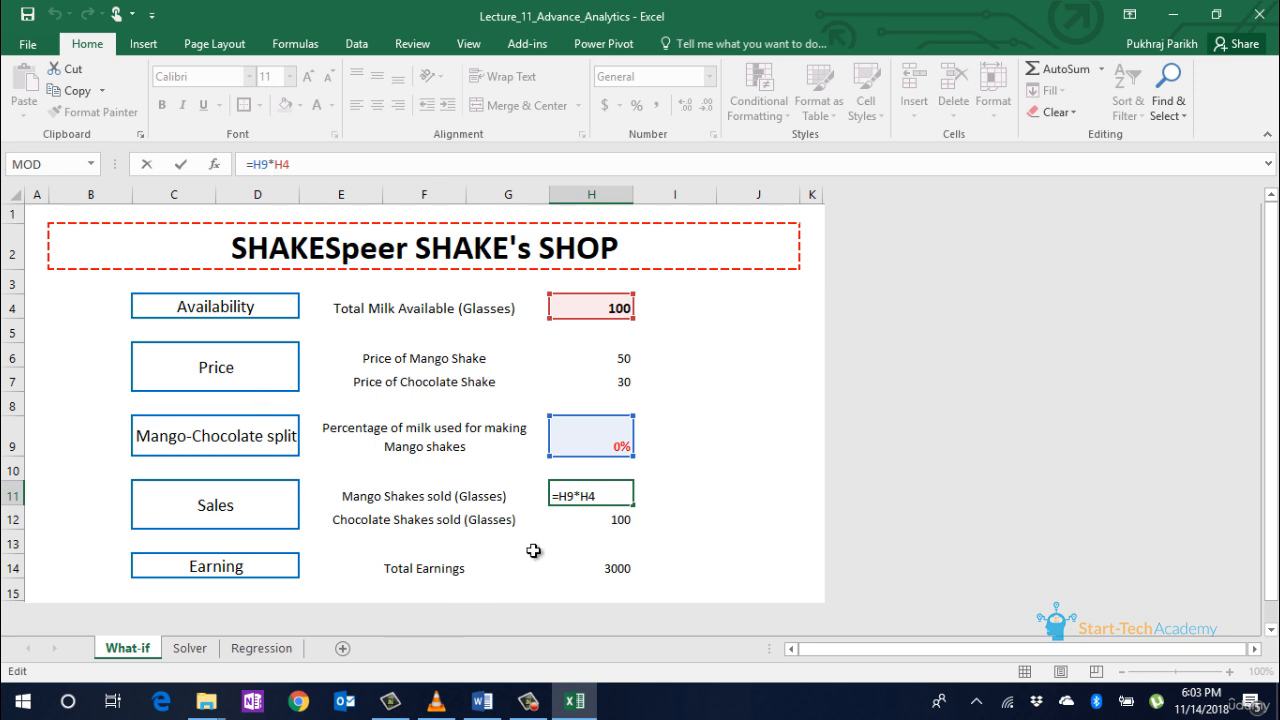
pyautogui.press('Return')
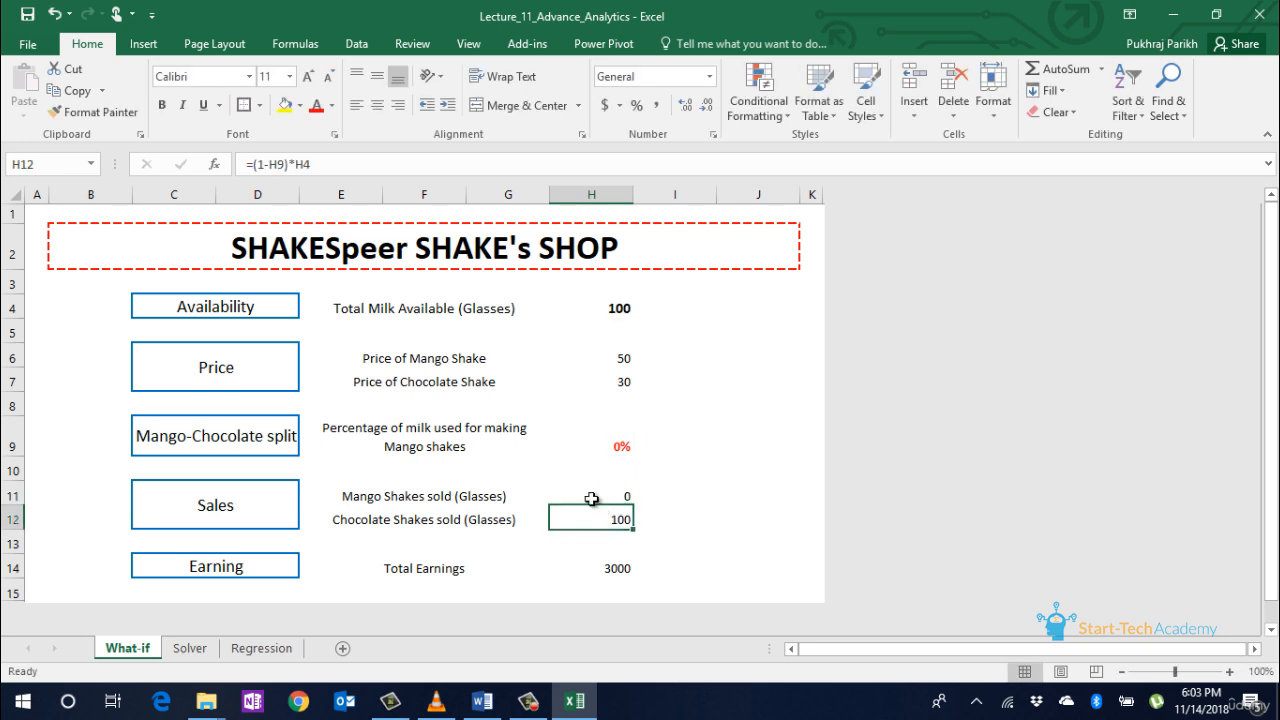
pyautogui.click(293, 164)
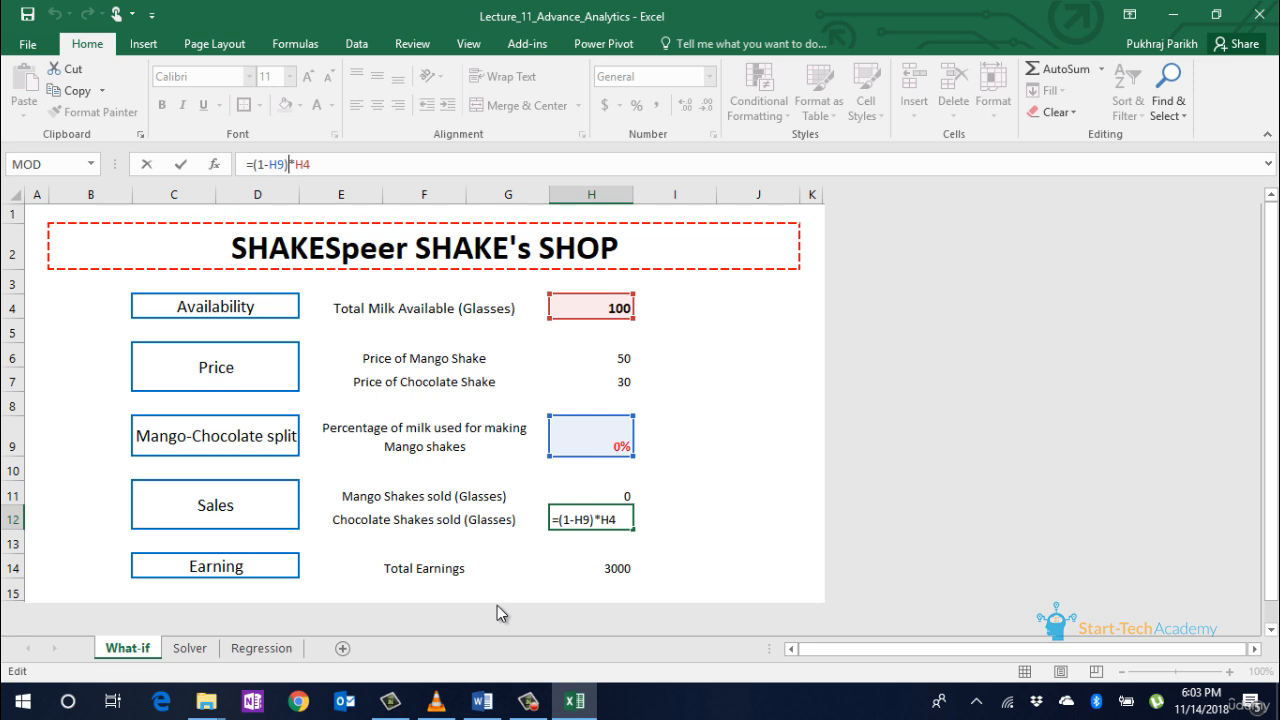
pyautogui.hotkey('ctrl', 'Return')
pyautogui.click(619, 569)
pyautogui.click(296, 164)
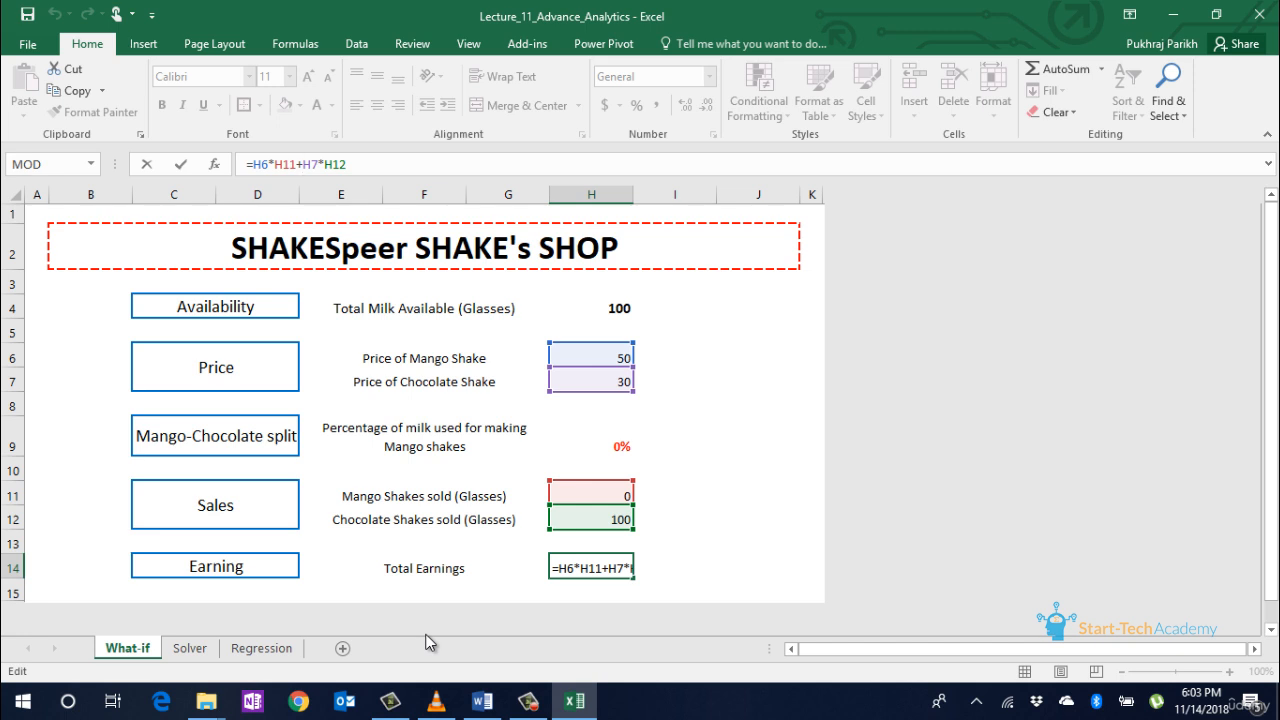
pyautogui.hotkey('ctrl', 'Return')
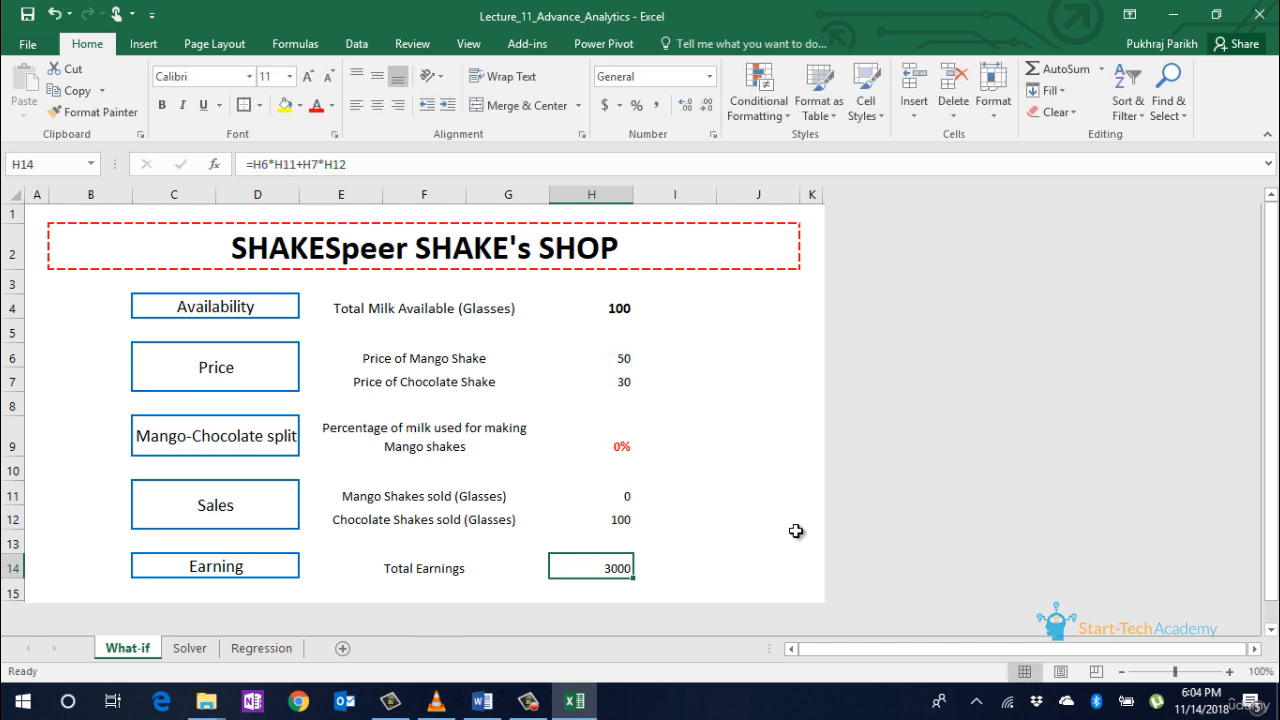
# - Set the percentage of milk used for making mango shakes in H9 to .2
pyautogui.click(604, 443)
pyautogui.write('.2')
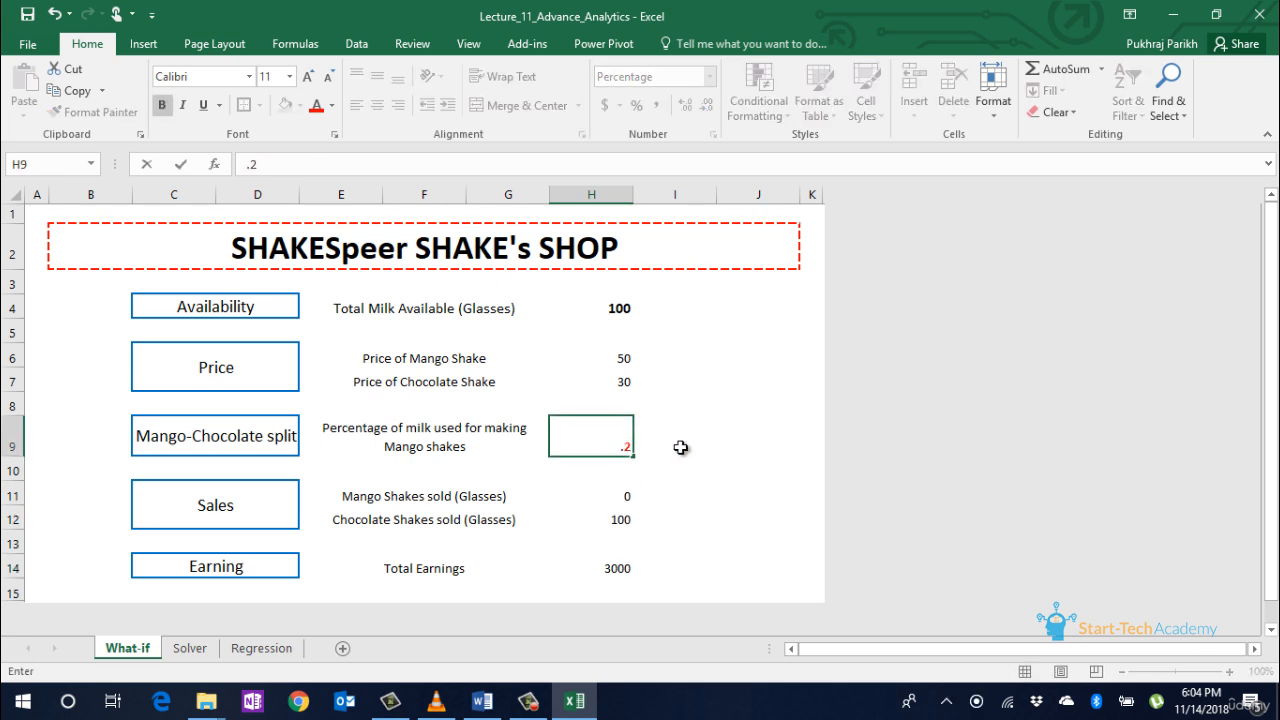
pyautogui.press('Return')
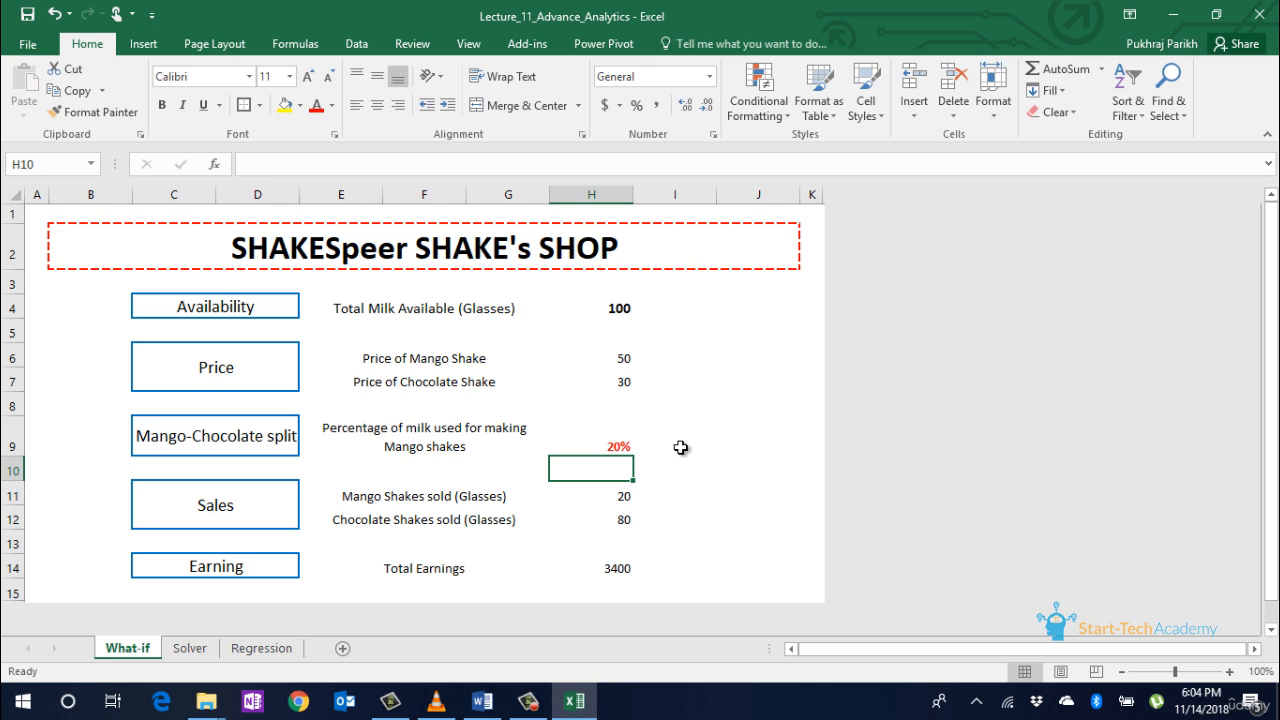
# - Start a Goal Seek what-if analysis with the Total Earnings cell H14 as the set cell
pyautogui.click(357, 46)
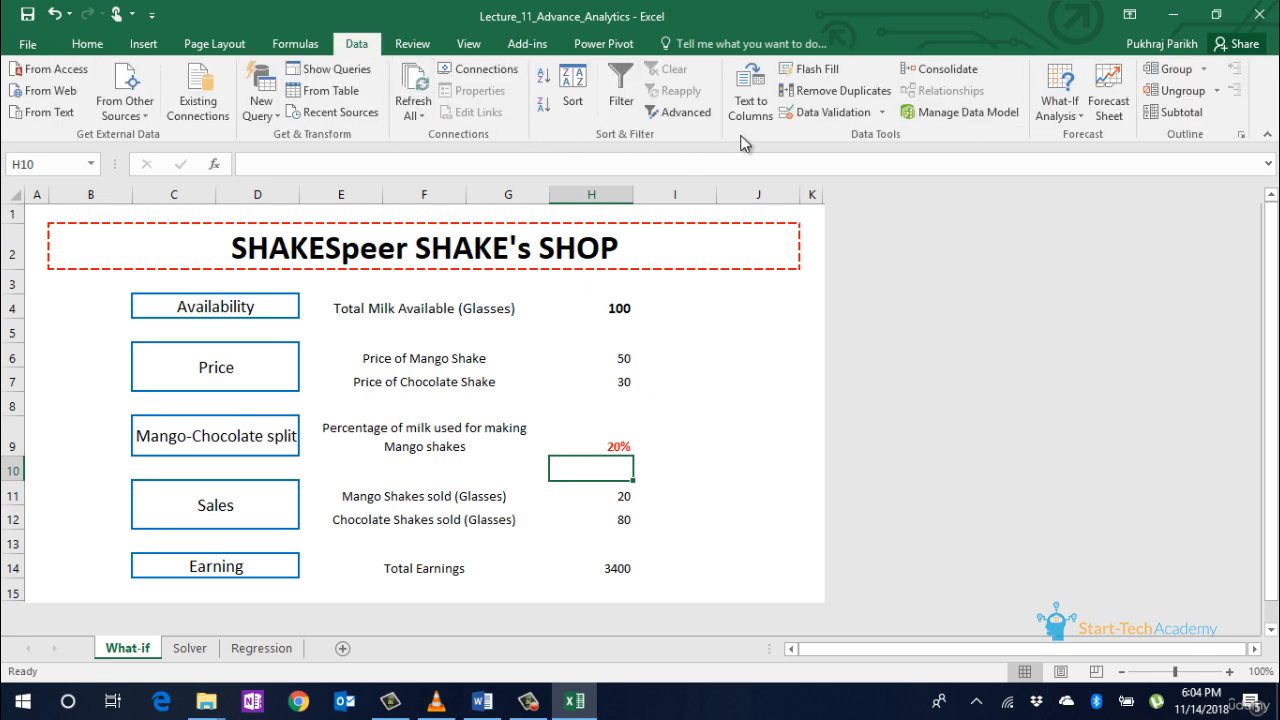
pyautogui.click(1069, 108)
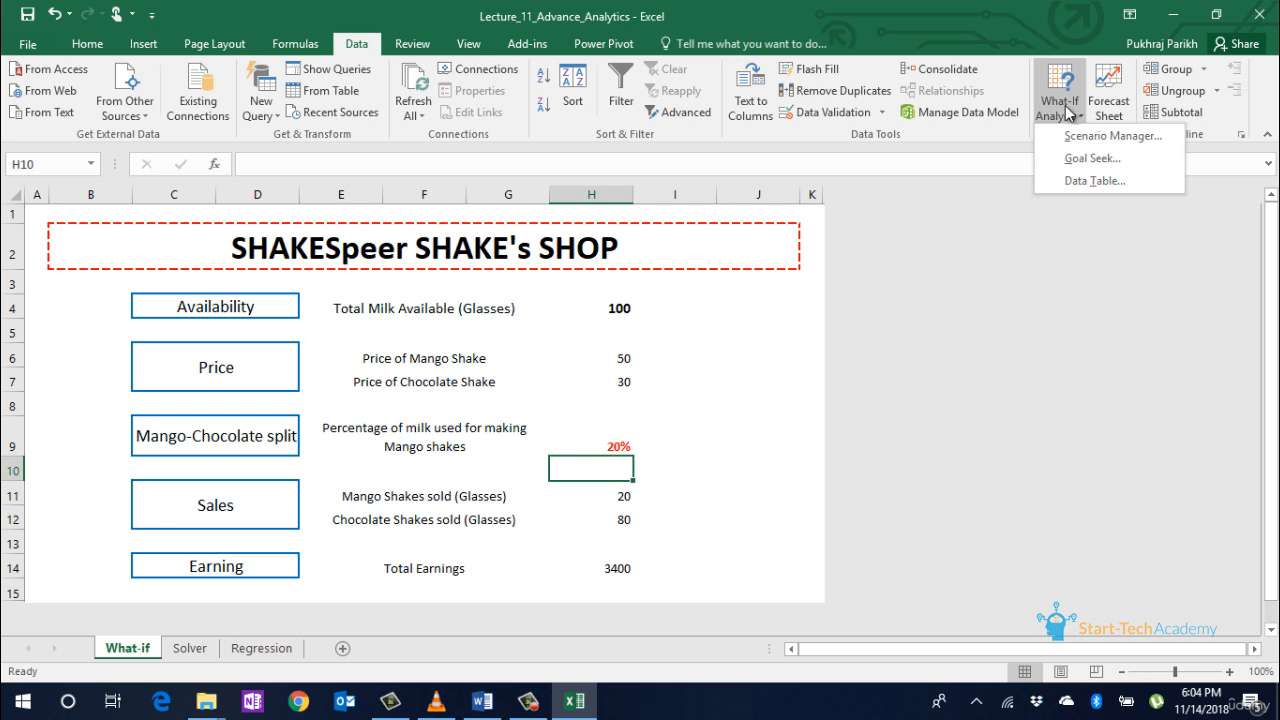
pyautogui.click(1088, 157)
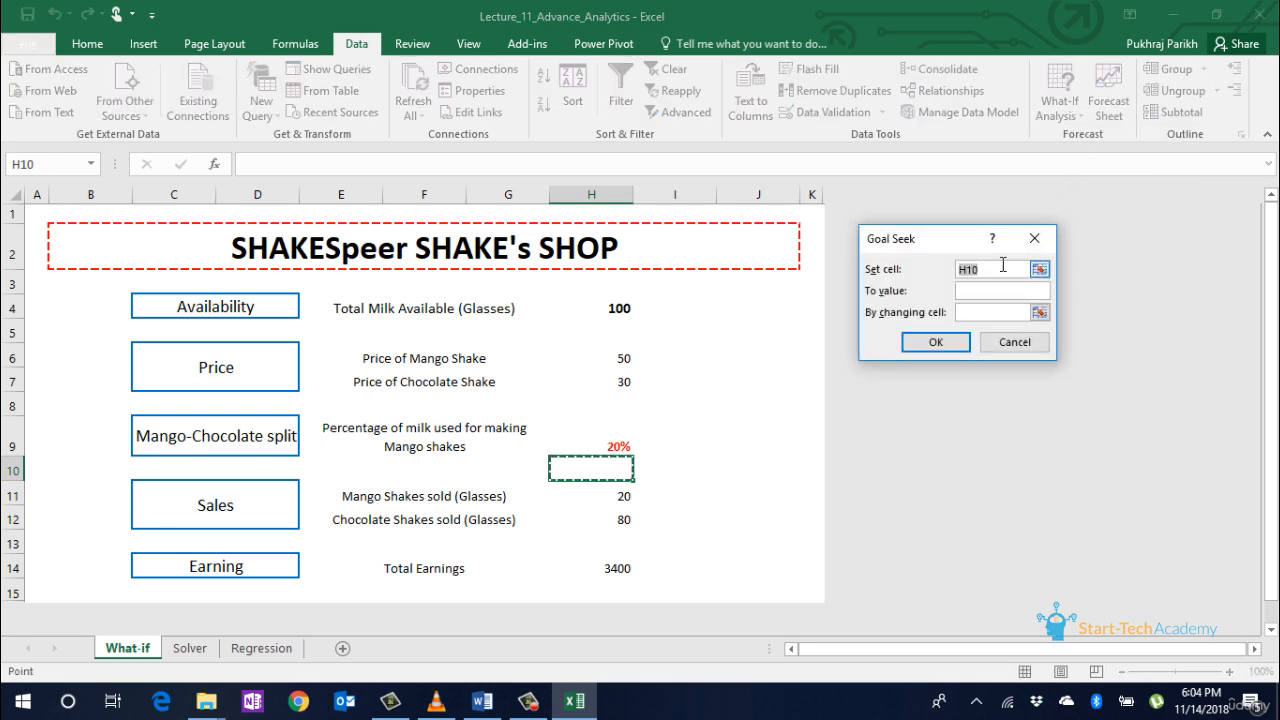
pyautogui.click(1040, 269)
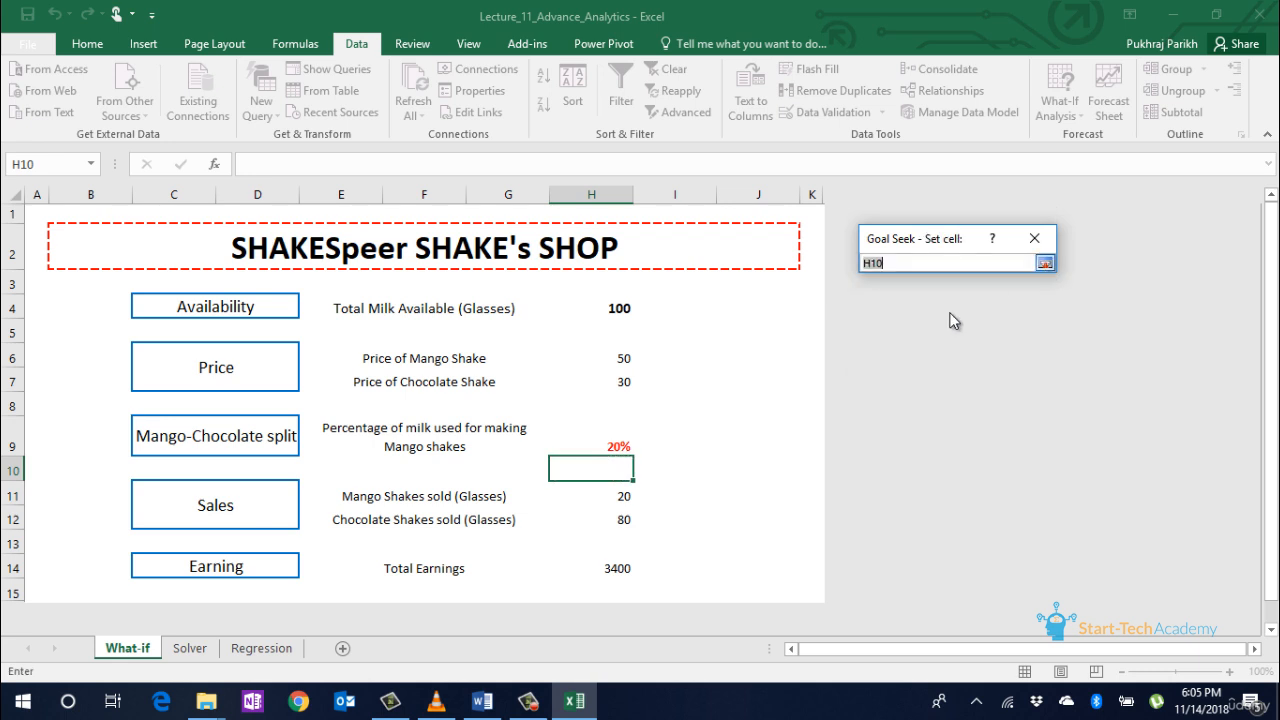
pyautogui.click(620, 567)
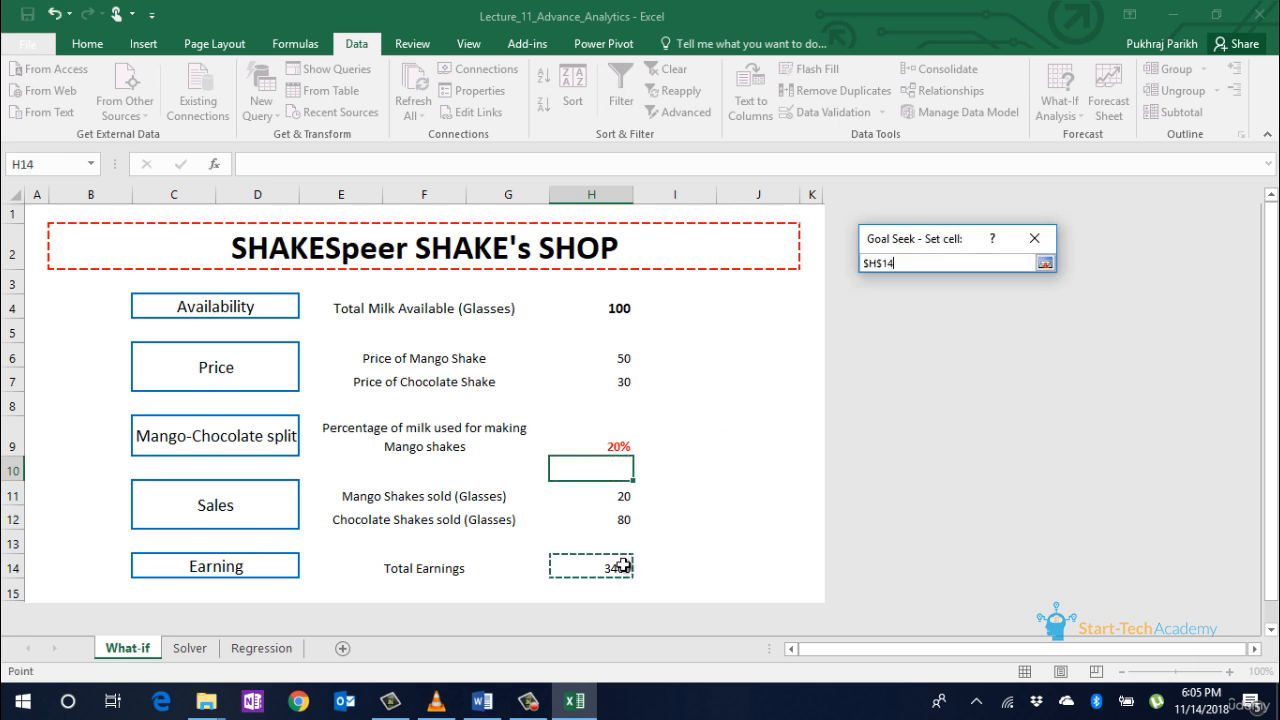
pyautogui.click(1044, 262)
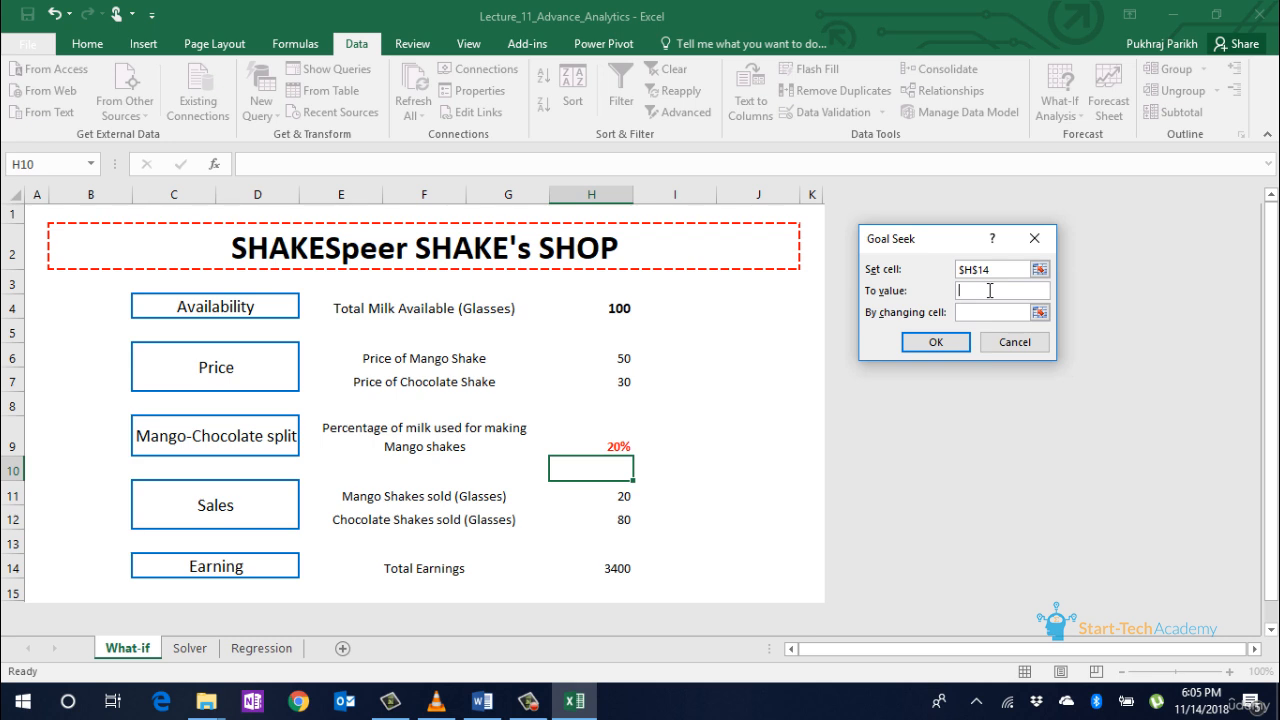
# - Run Goal Seek to the value 4500 by changing the mango percentage cell H9, and accept the solution
pyautogui.write('4500')
pyautogui.click(1000, 313)
pyautogui.click(1040, 312)
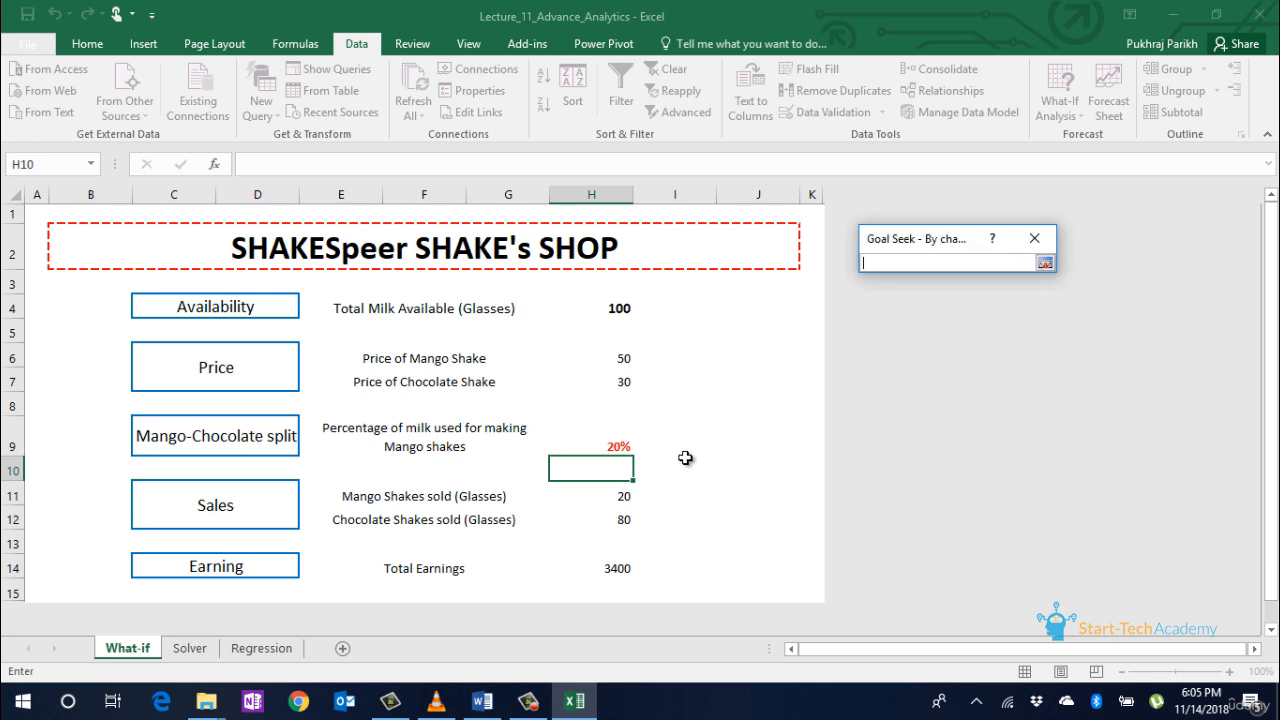
pyautogui.click(604, 450)
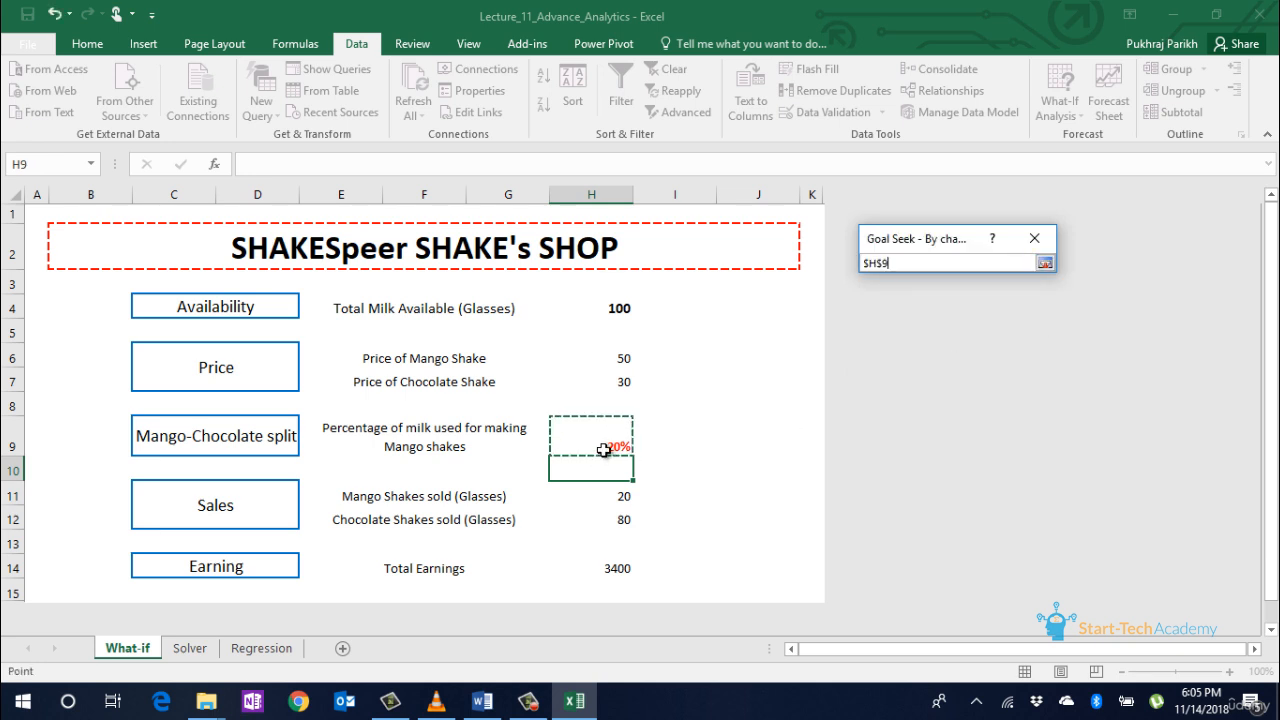
pyautogui.click(1042, 263)
pyautogui.click(934, 342)
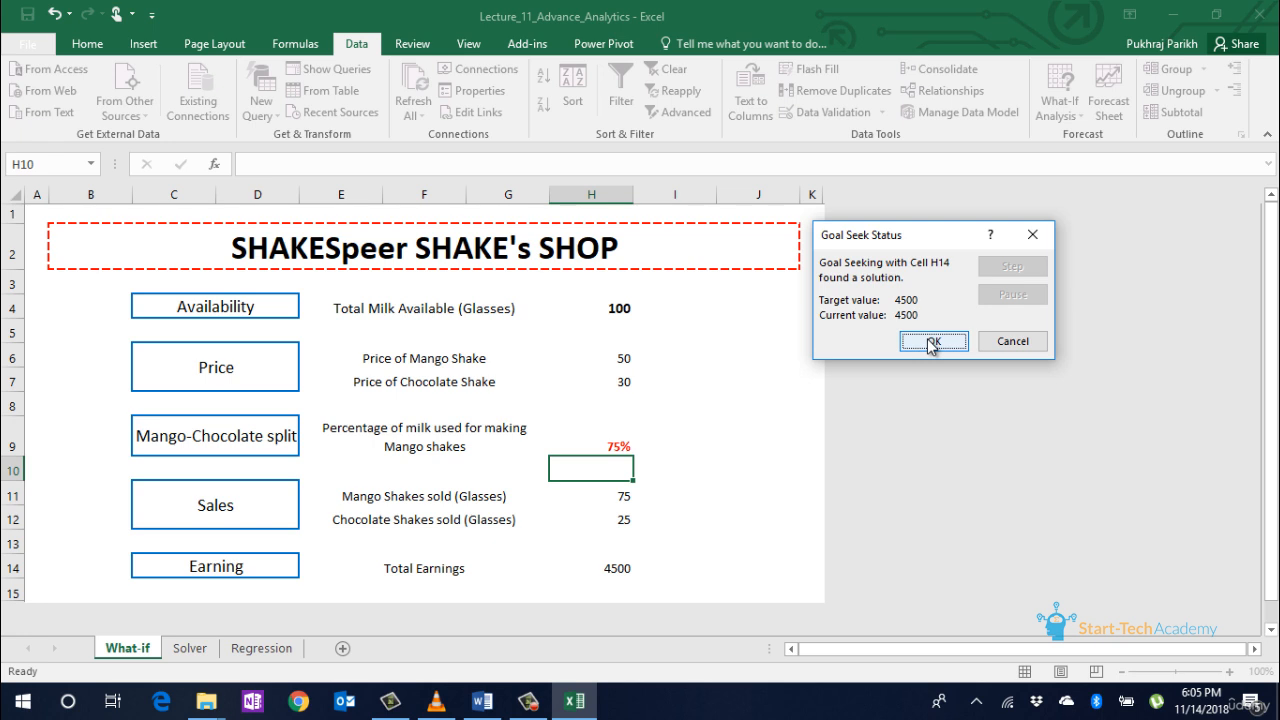
pyautogui.click(932, 342)
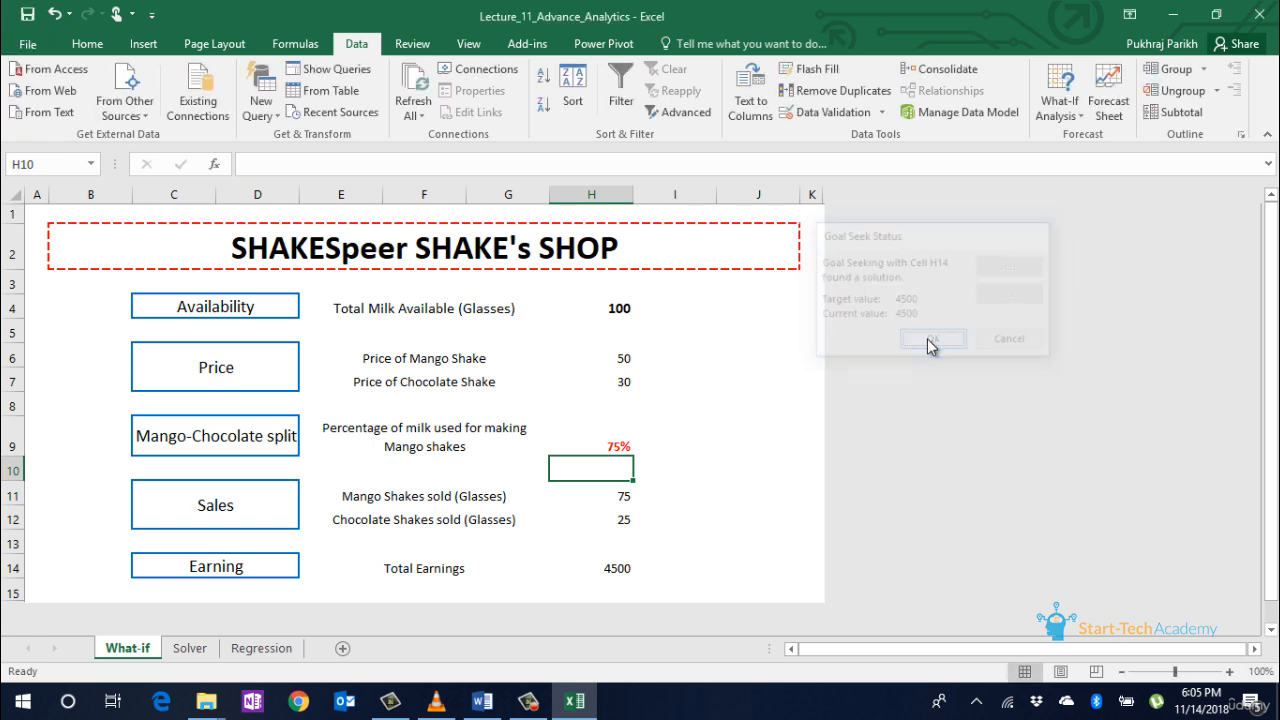
pyautogui.click(622, 568)
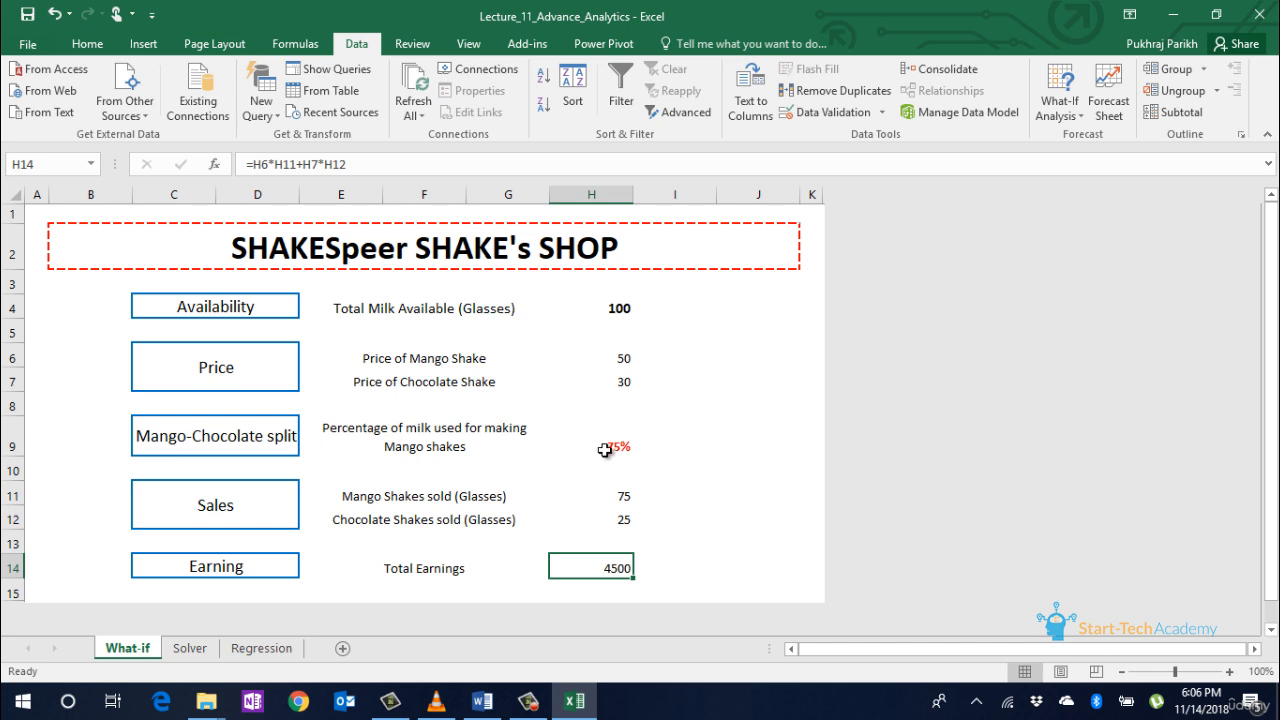
# - Add a scenario named "10 percent" in Scenario Manager, with H9 as the changing cell and a value of 0.1
pyautogui.click(1060, 123)
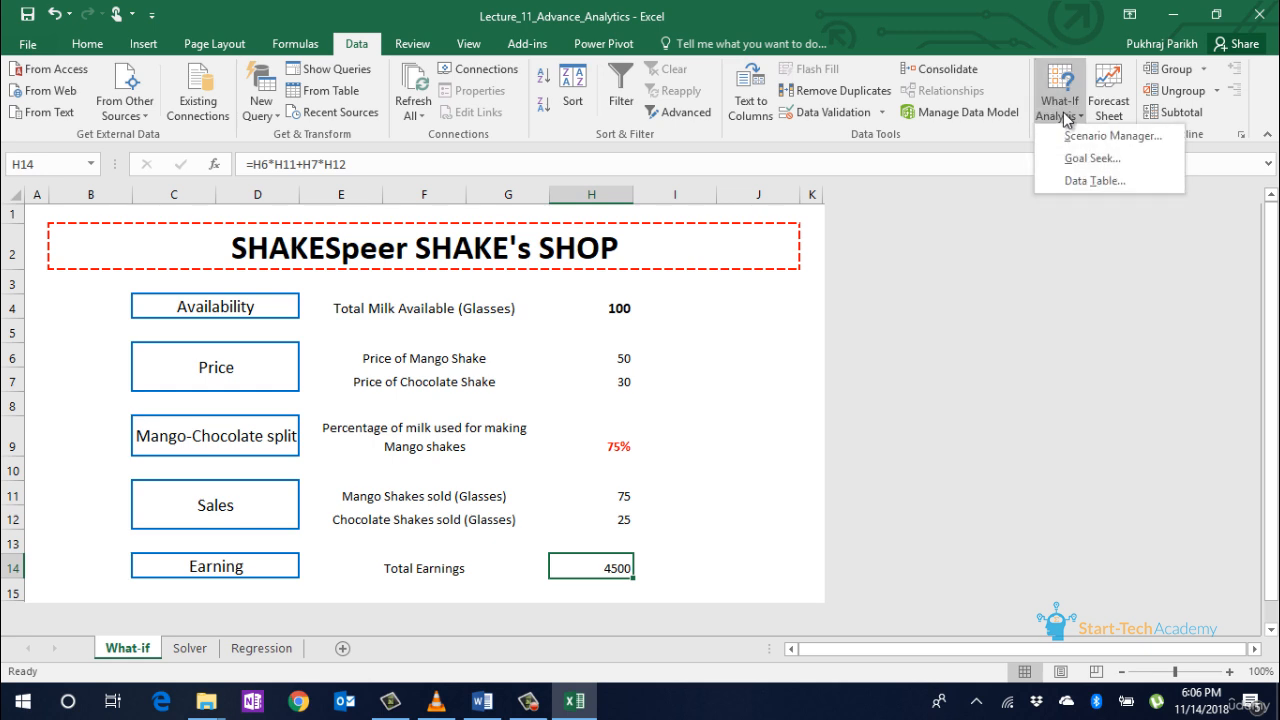
pyautogui.click(1090, 135)
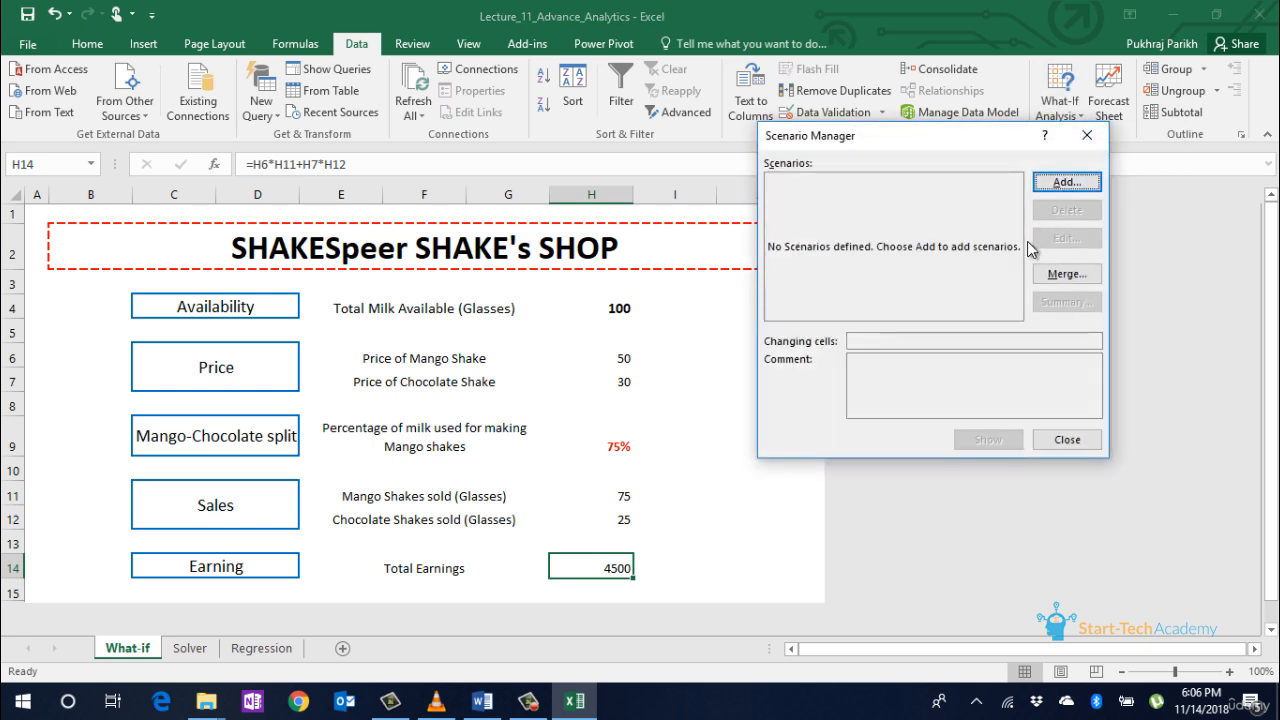
pyautogui.click(1065, 182)
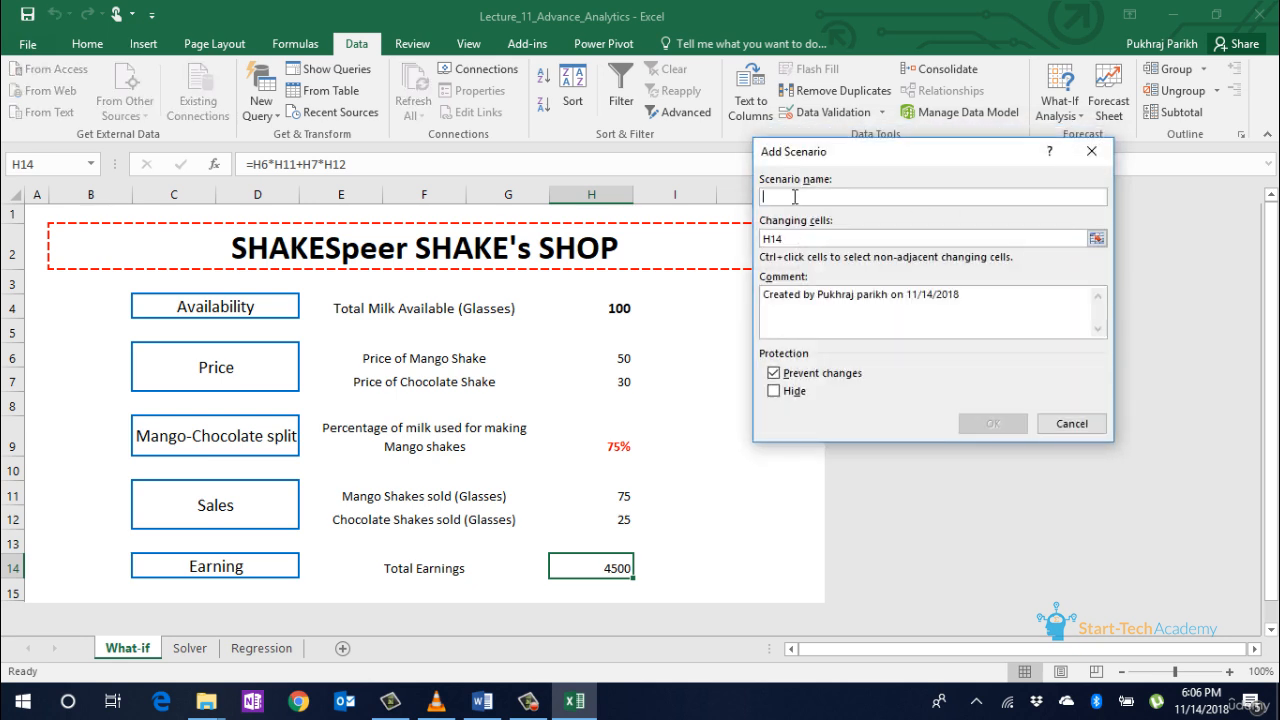
pyautogui.write('10')
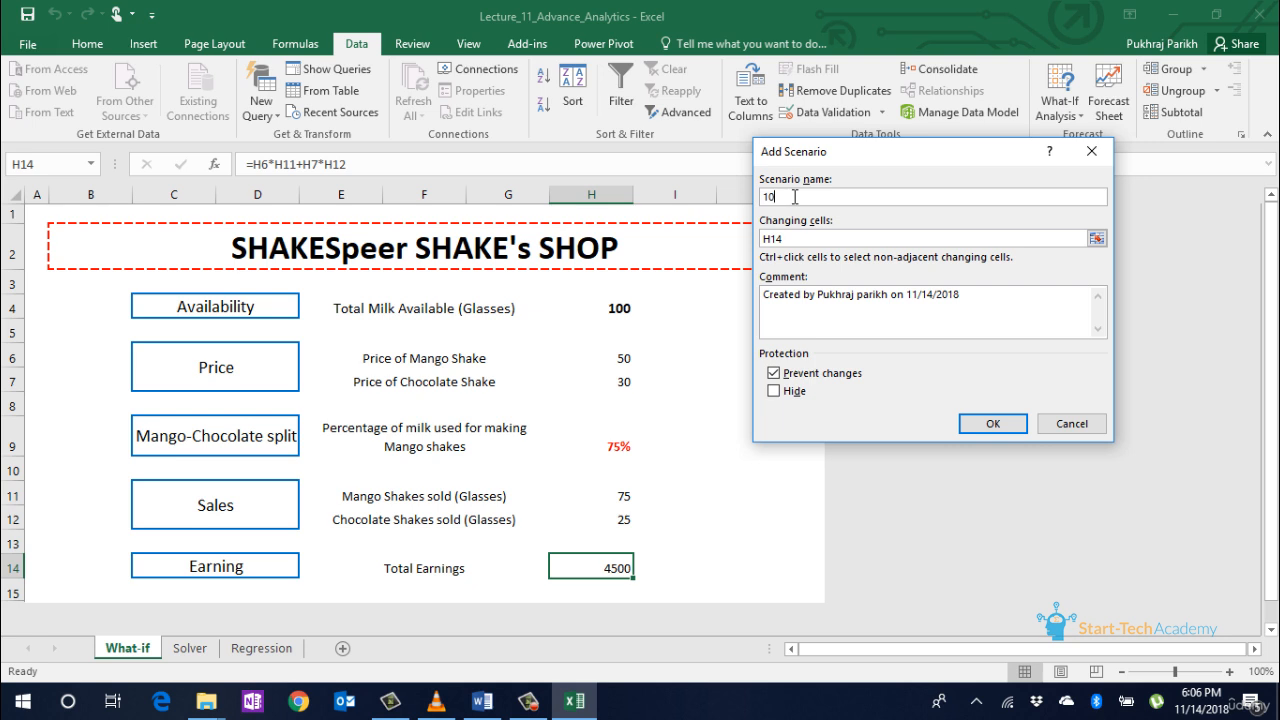
pyautogui.write(' percent')
pyautogui.moveTo(816, 239); pyautogui.dragTo(763, 245)
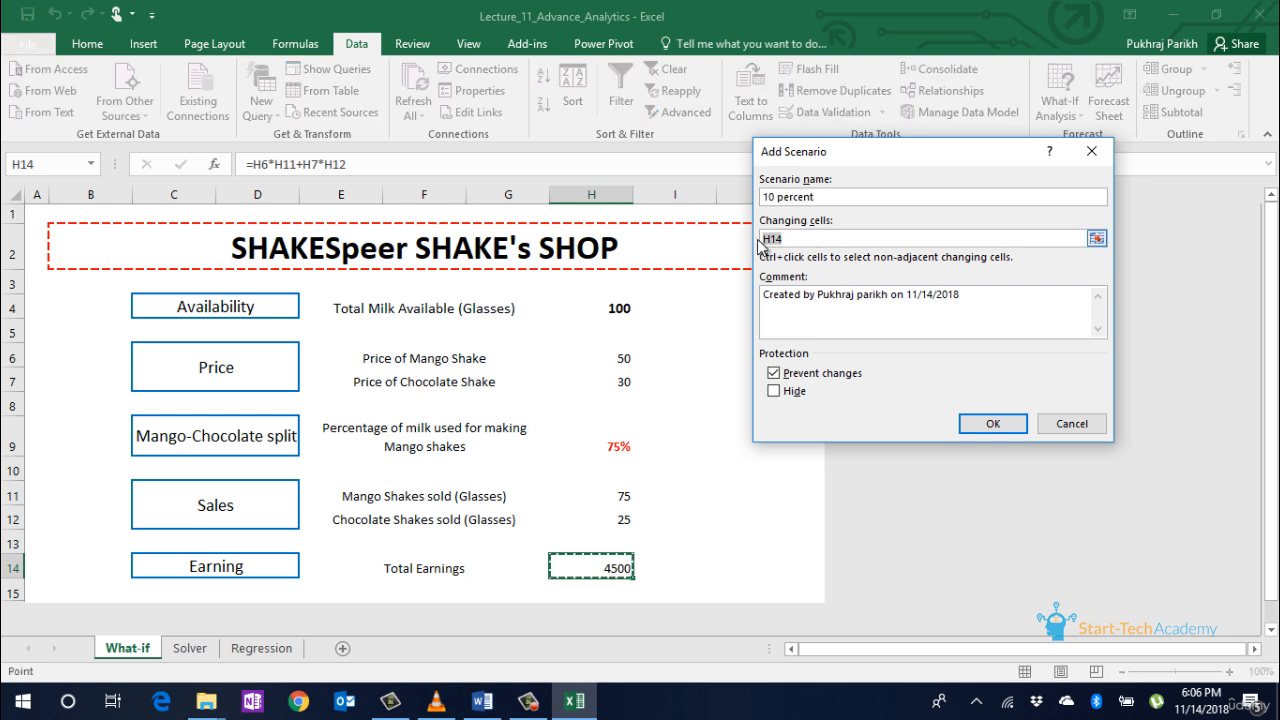
pyautogui.click(618, 443)
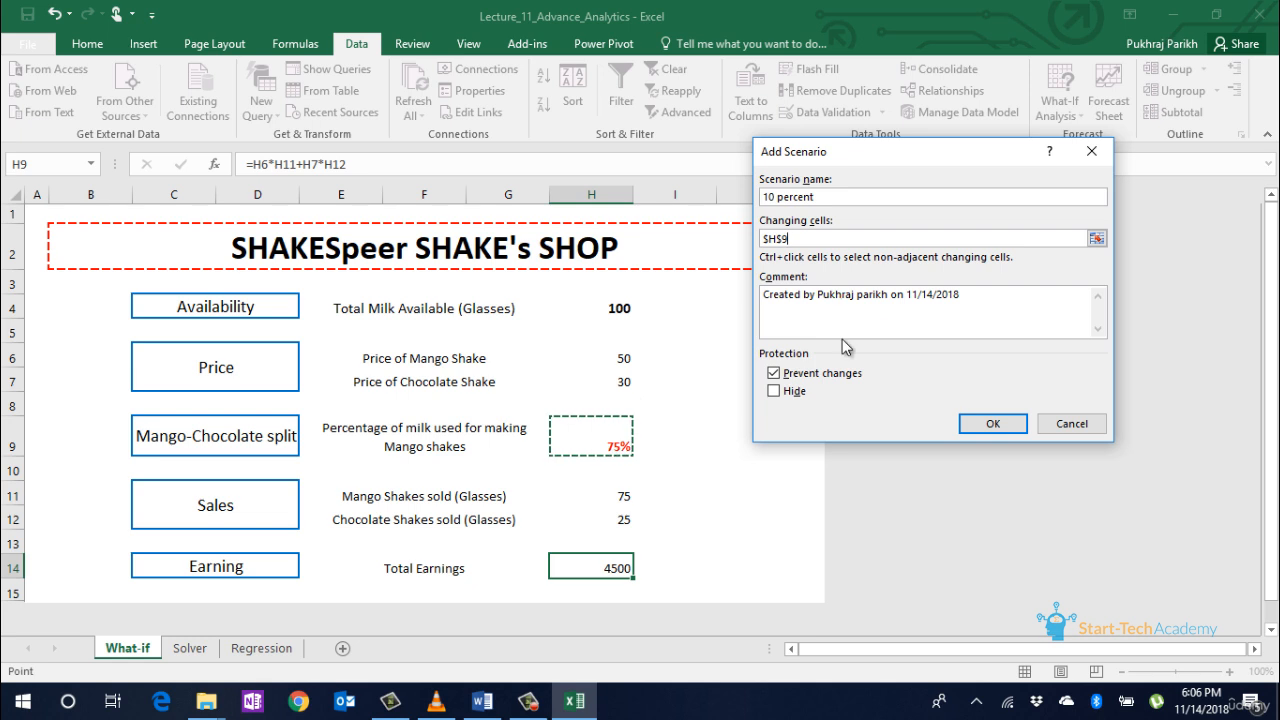
pyautogui.click(968, 425)
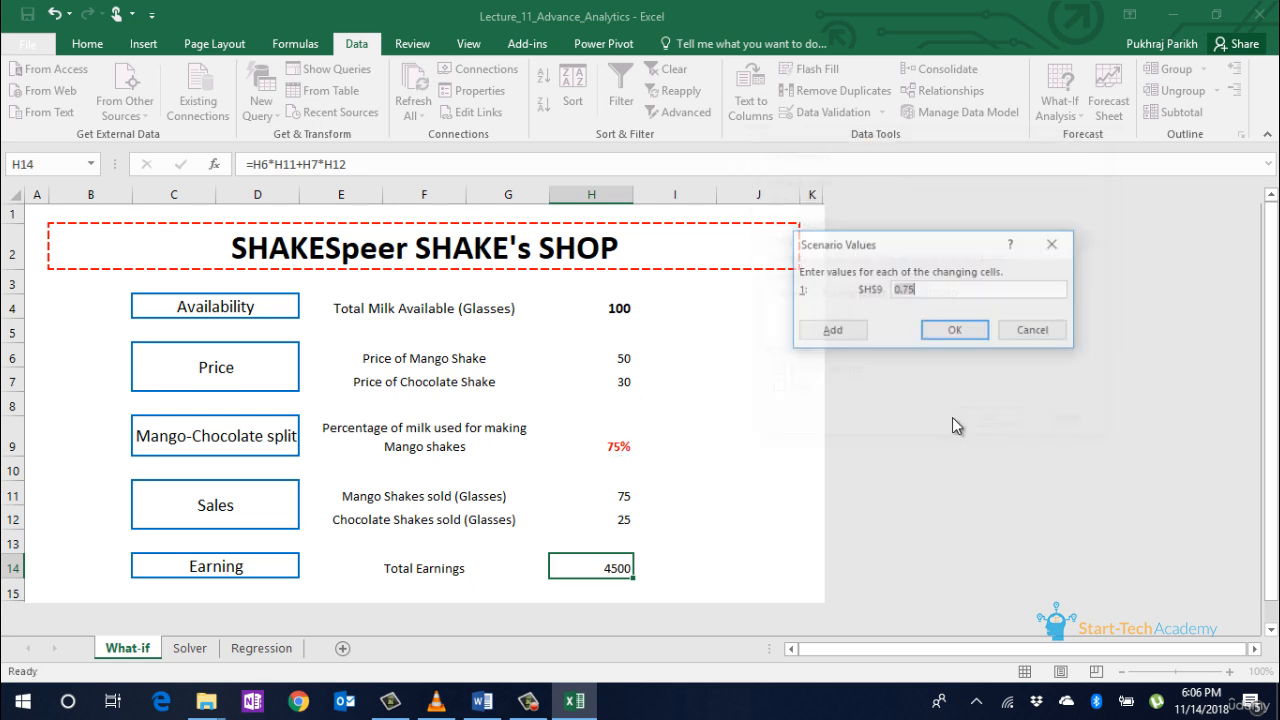
pyautogui.write('0')
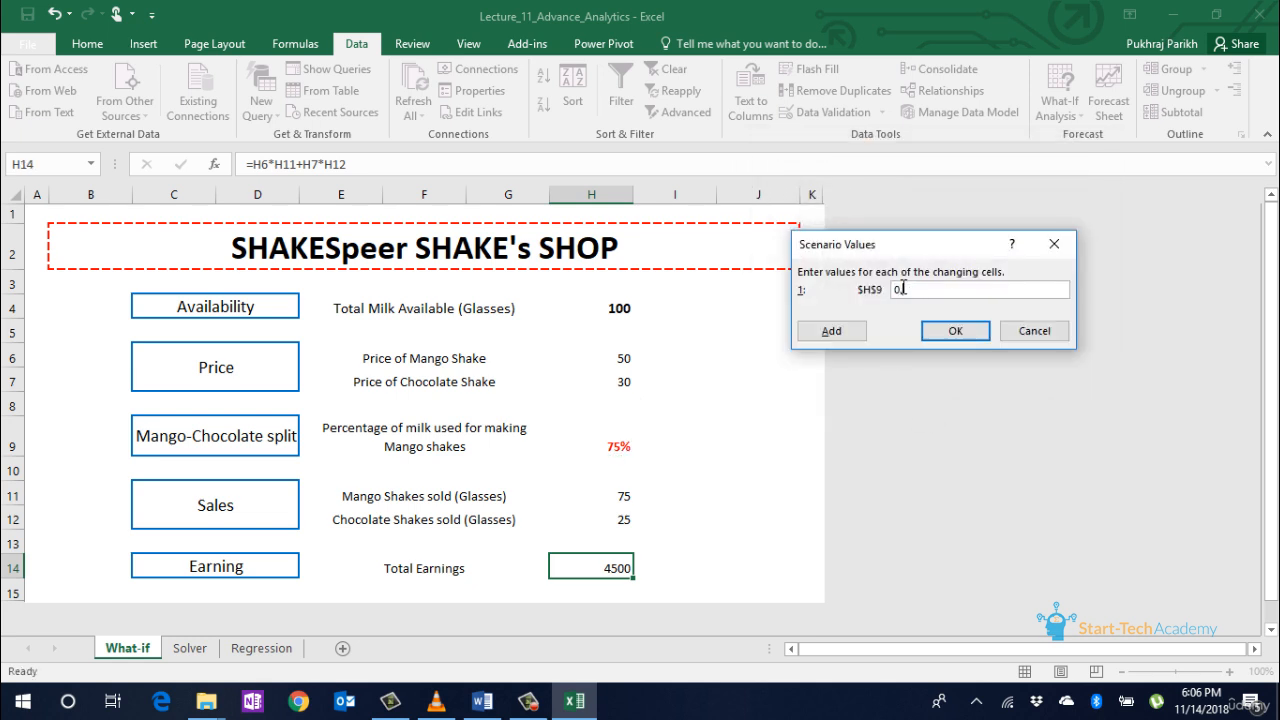
pyautogui.write('.1')
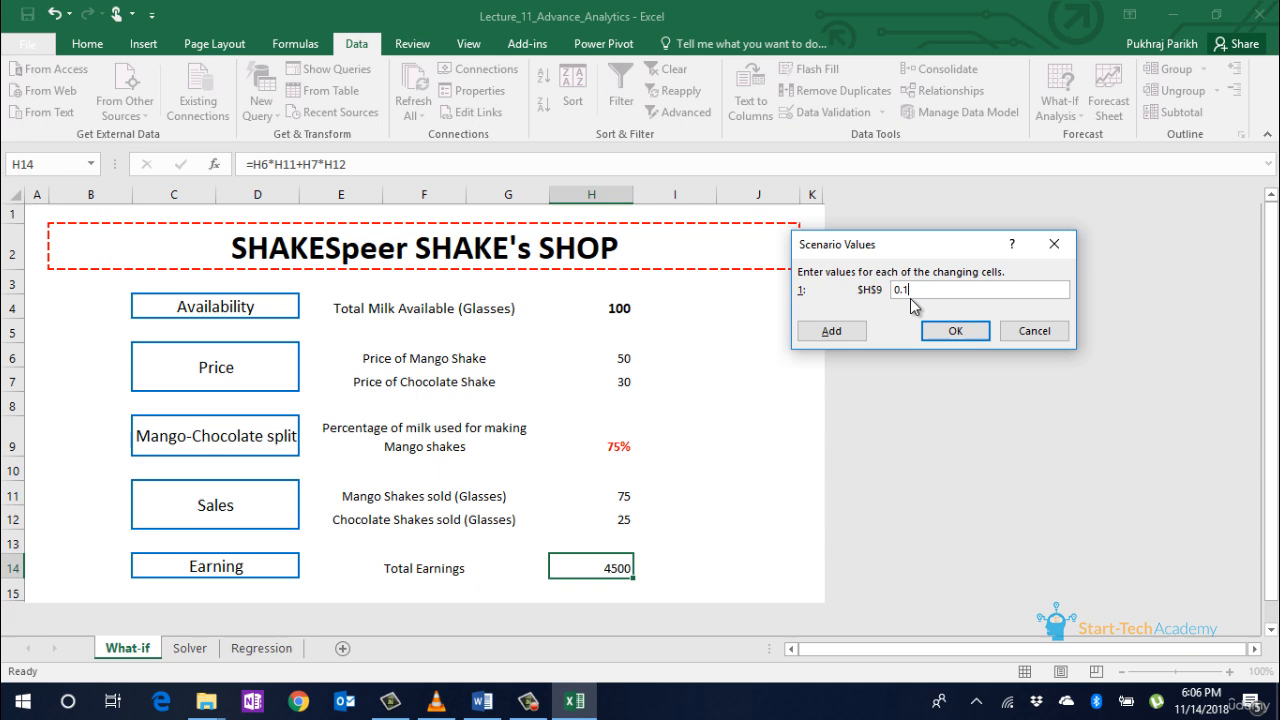
pyautogui.click(958, 340)
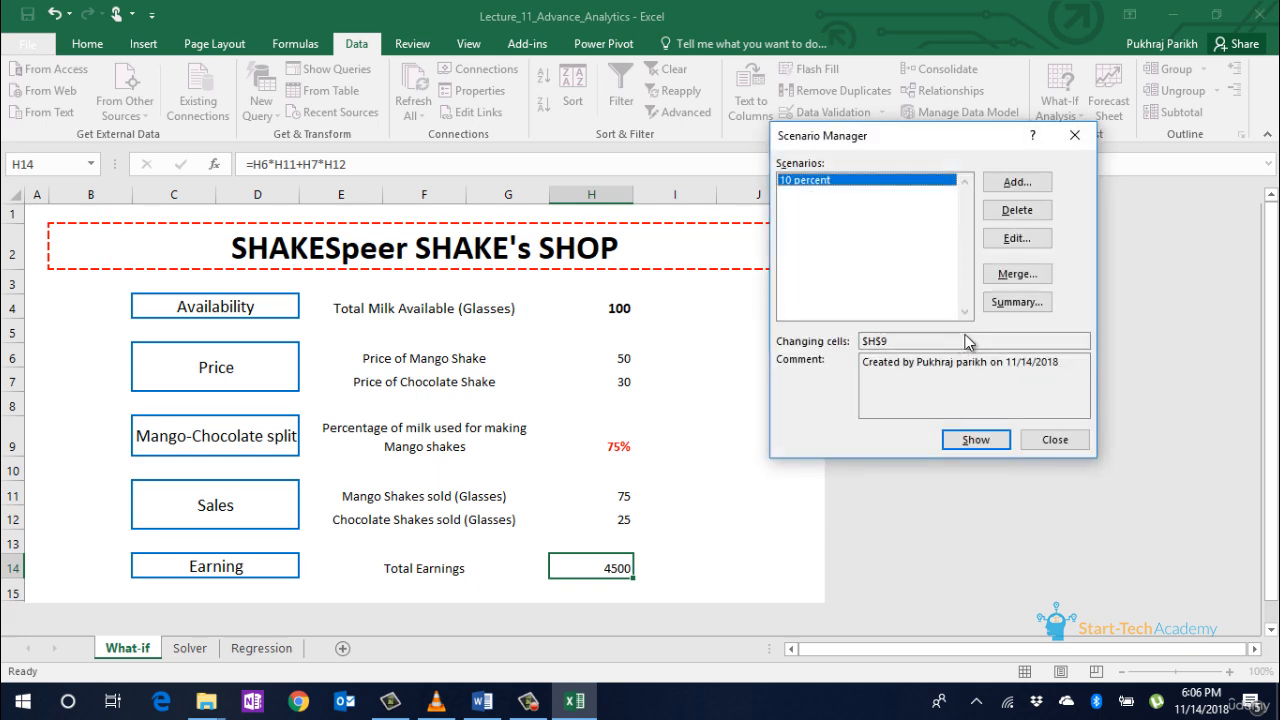
# - Add a scenario named "30 percent" with H9 as the changing cell and a value of 0.3
pyautogui.click(1012, 181)
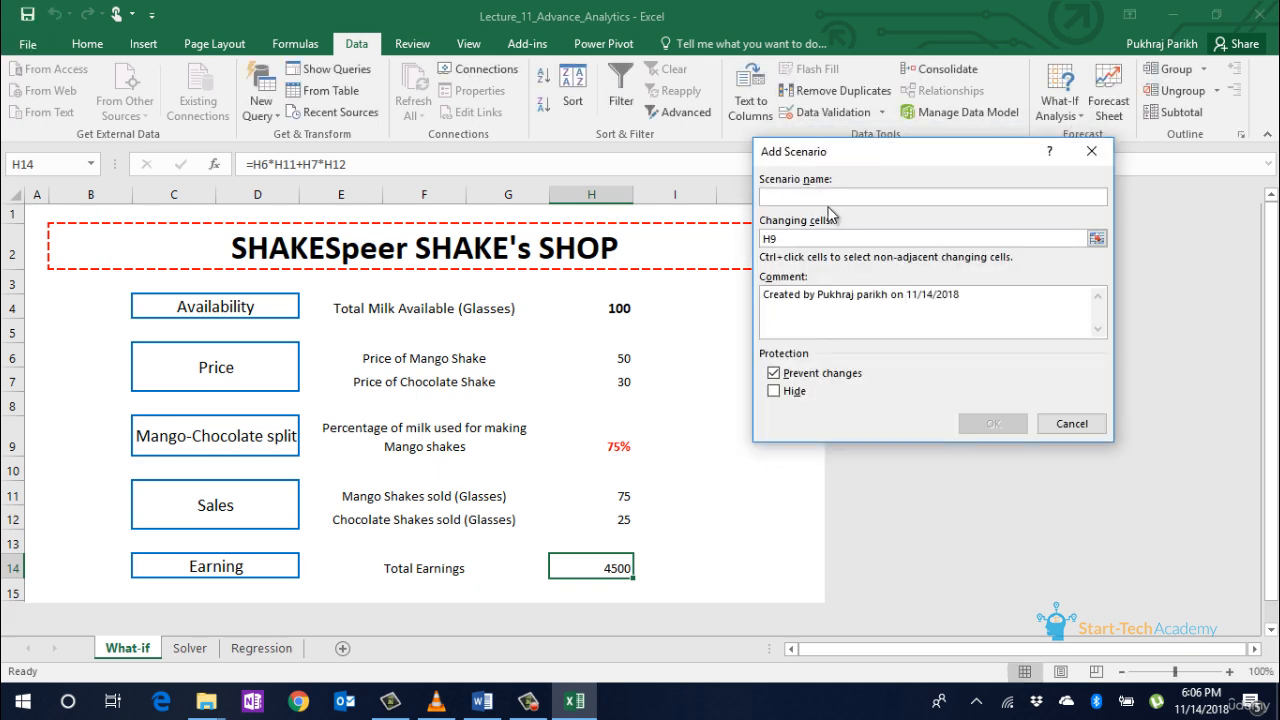
pyautogui.write('30 percen')
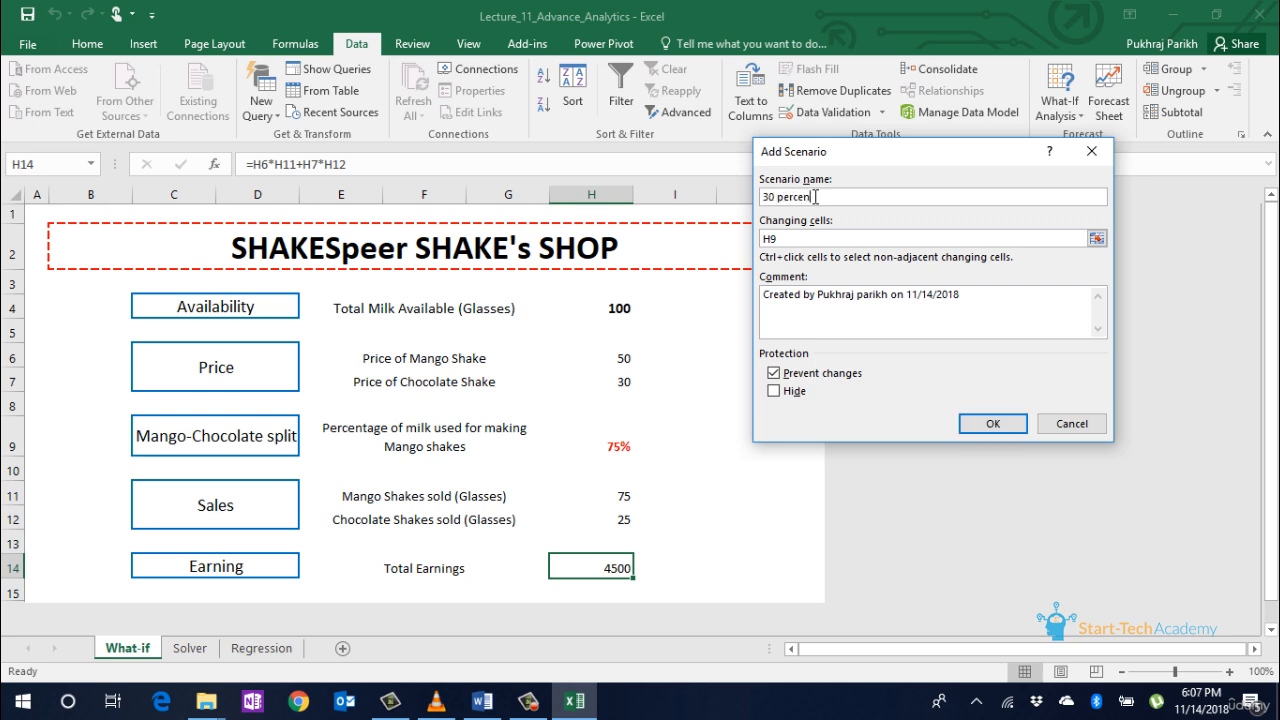
pyautogui.write('t')
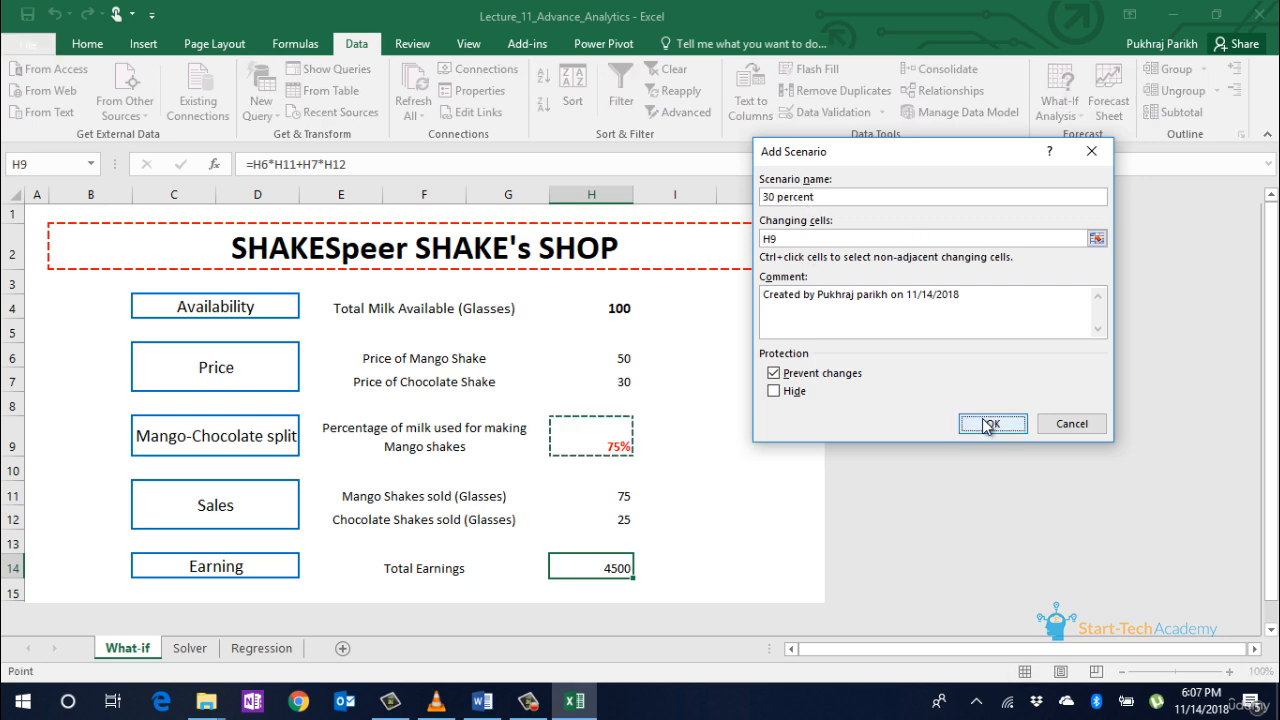
pyautogui.click(986, 424)
pyautogui.moveTo(933, 291); pyautogui.dragTo(879, 290)
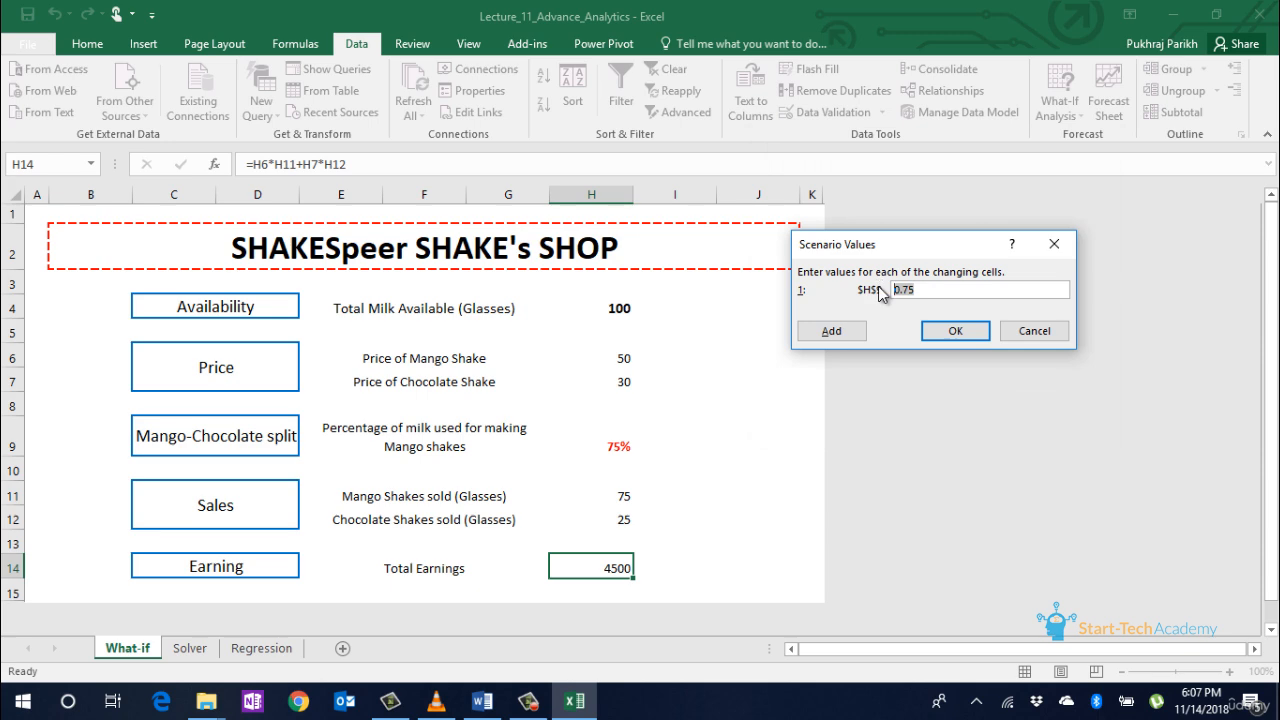
pyautogui.write('0.3')
pyautogui.press('Return')
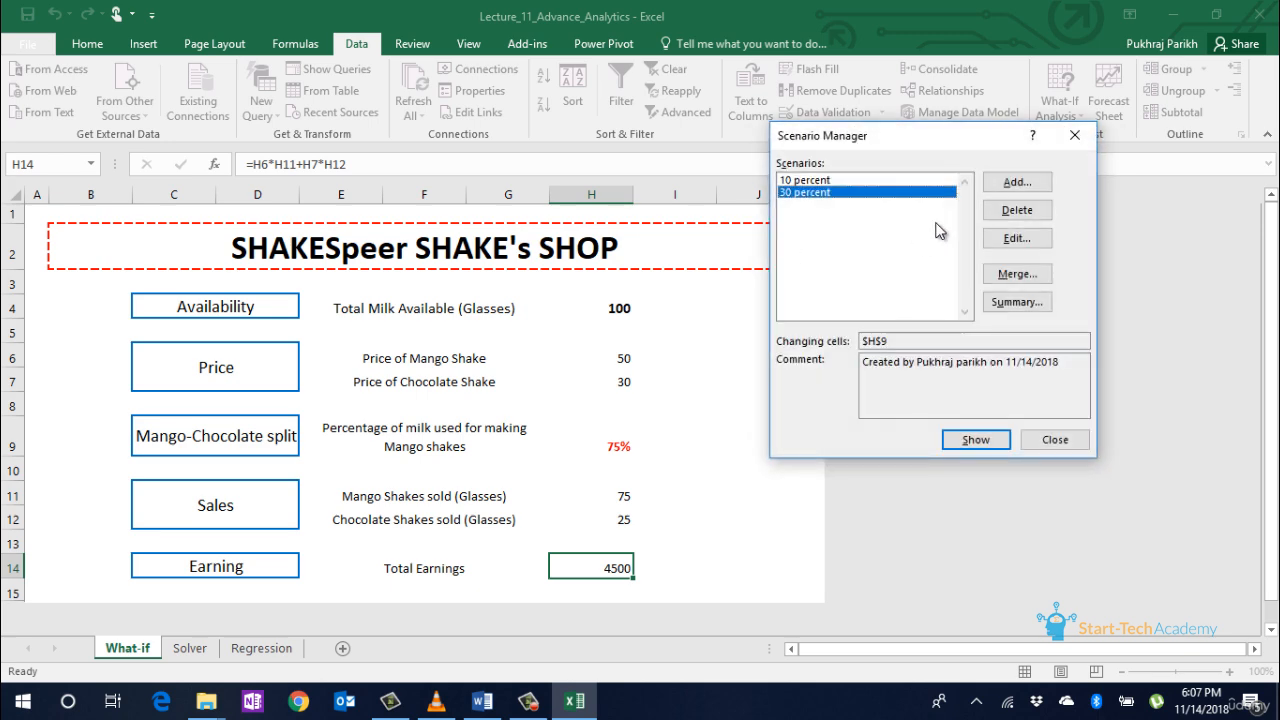
# - Add a scenario named "50 percent" with H9 as the changing cell and a value of 0.5
pyautogui.click(1017, 182)
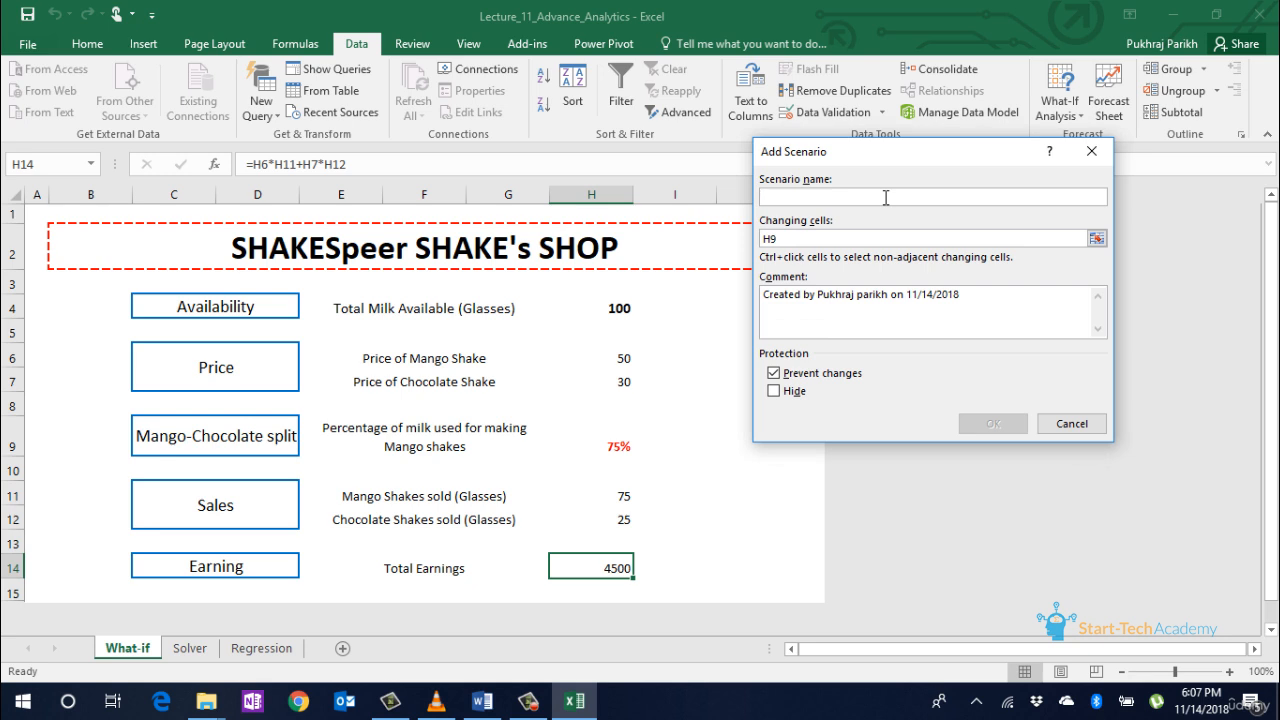
pyautogui.write('50 percent')
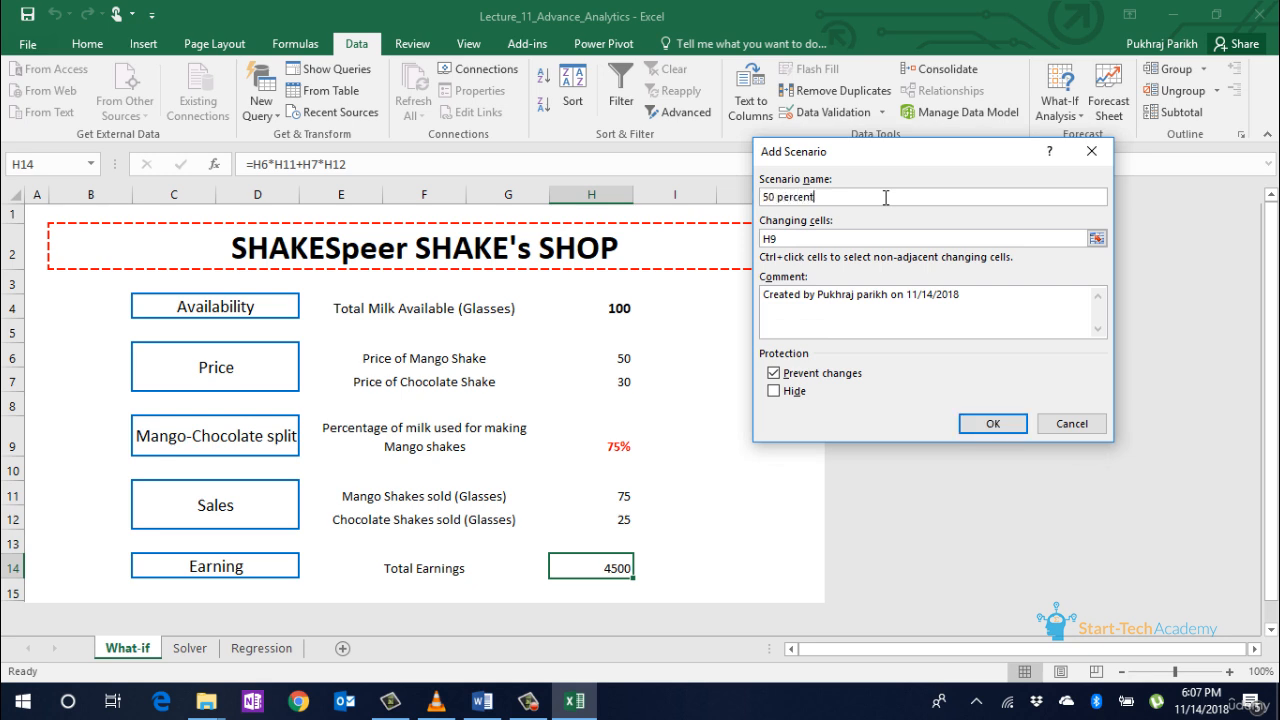
pyautogui.click(990, 423)
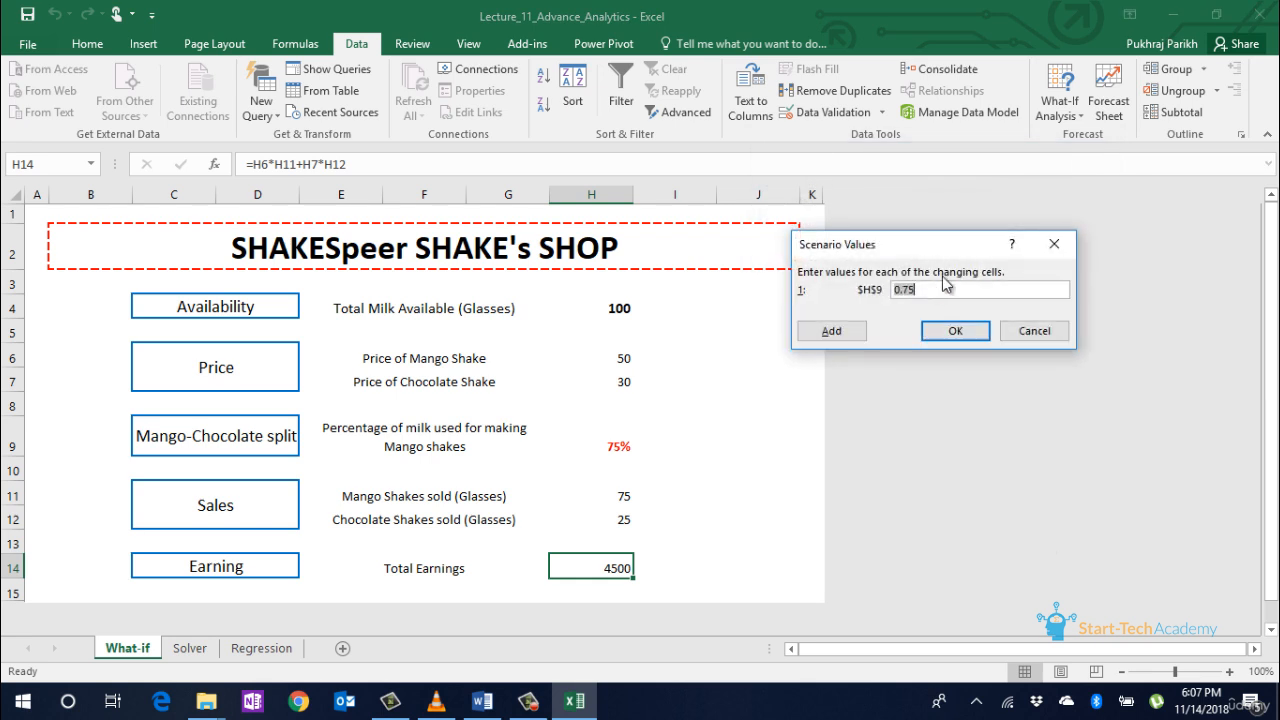
pyautogui.write('0')
pyautogui.click(832, 331)
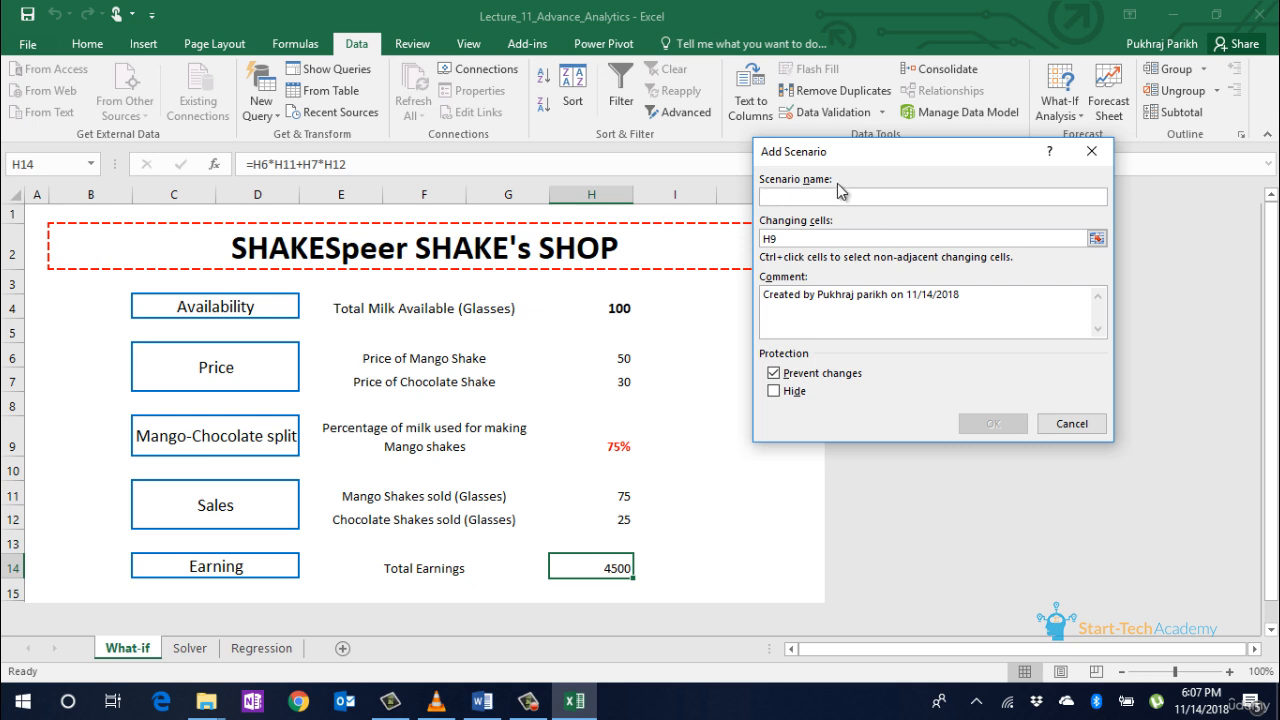
# - Add a scenario named "70 percent" with H9 as the changing cell and a value of 0.7
pyautogui.write('70')
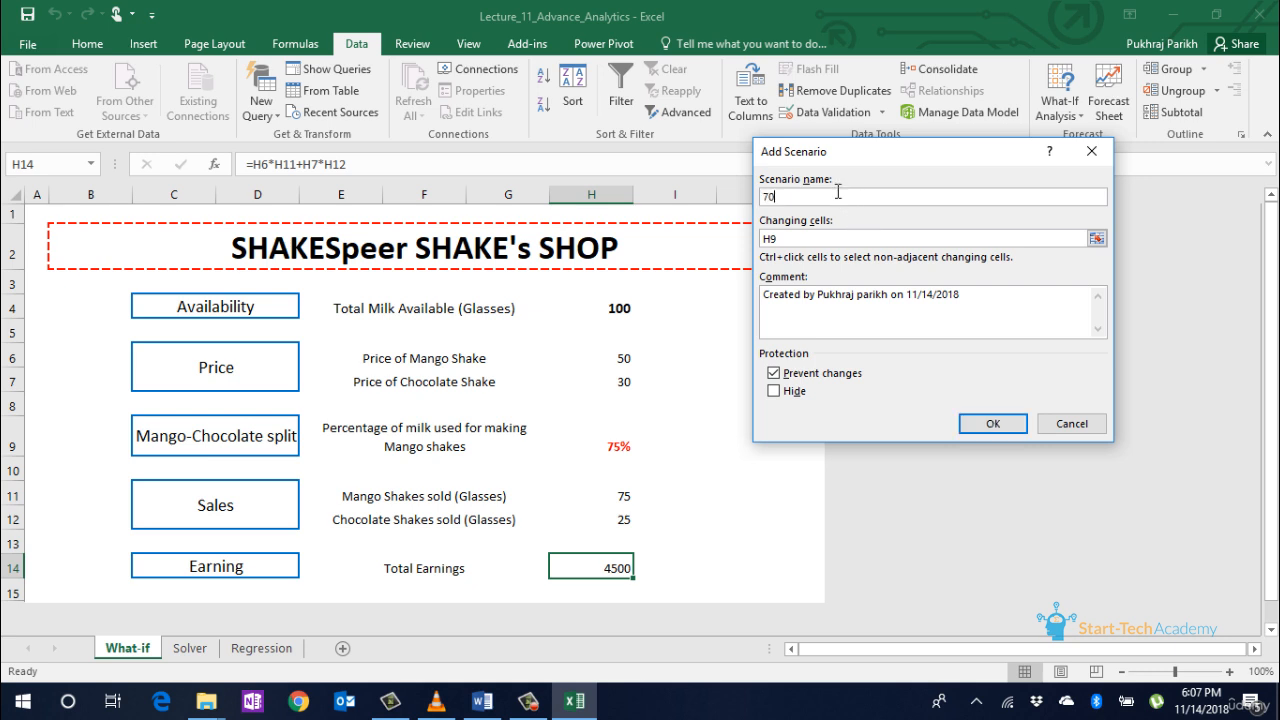
pyautogui.write(' percent')
pyautogui.click(993, 423)
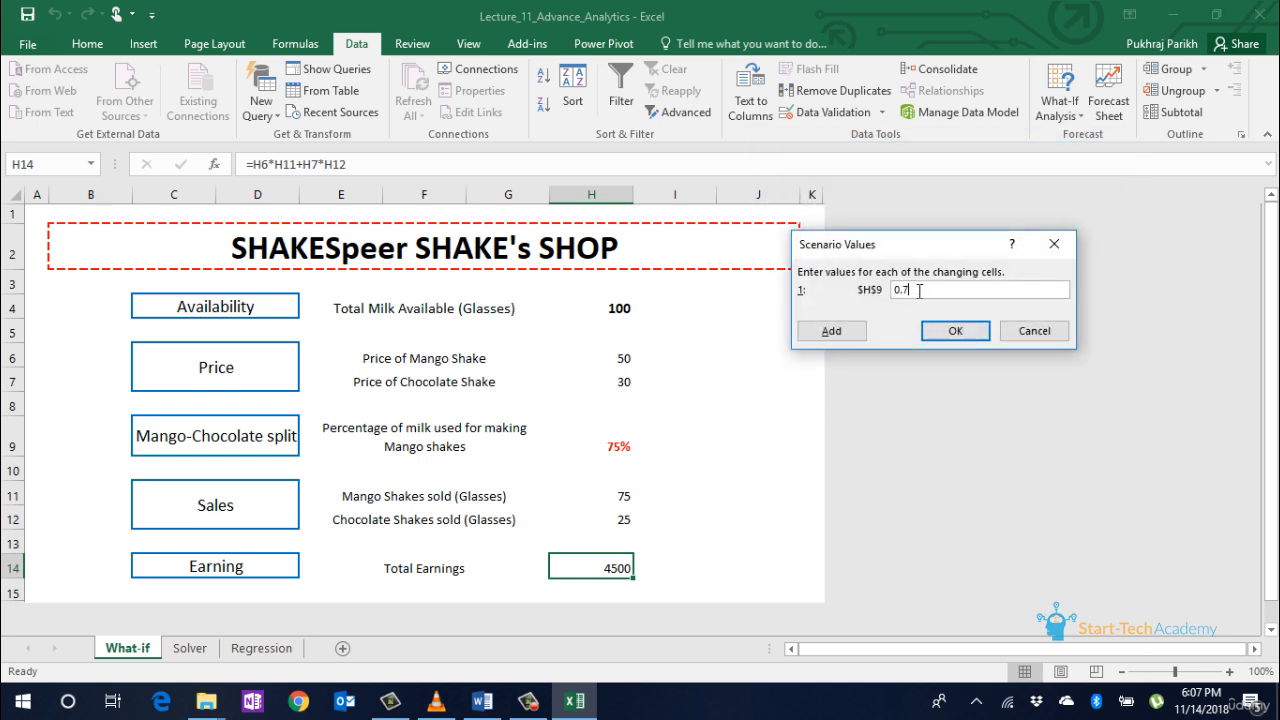
pyautogui.click(831, 330)
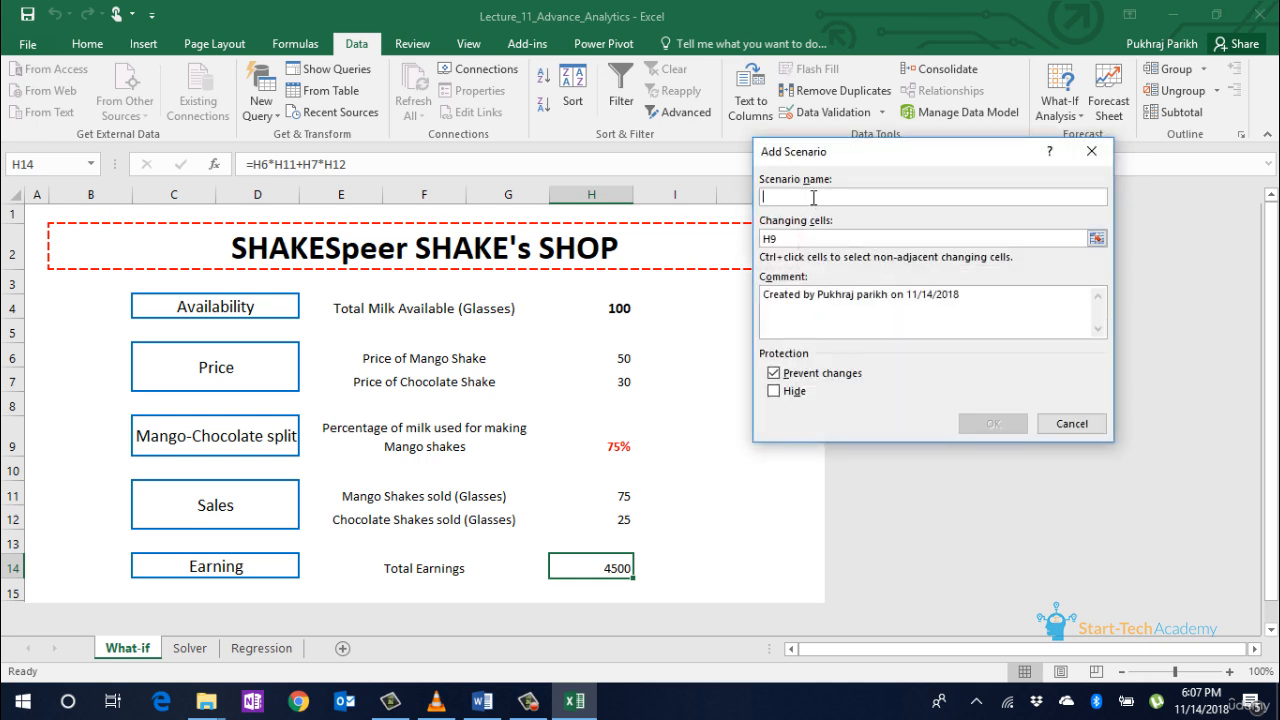
# - Add a scenario named "90 percent" with H9 as the changing cell and a value of 0.9, and finish adding scenarios
pyautogui.write('90 percent')
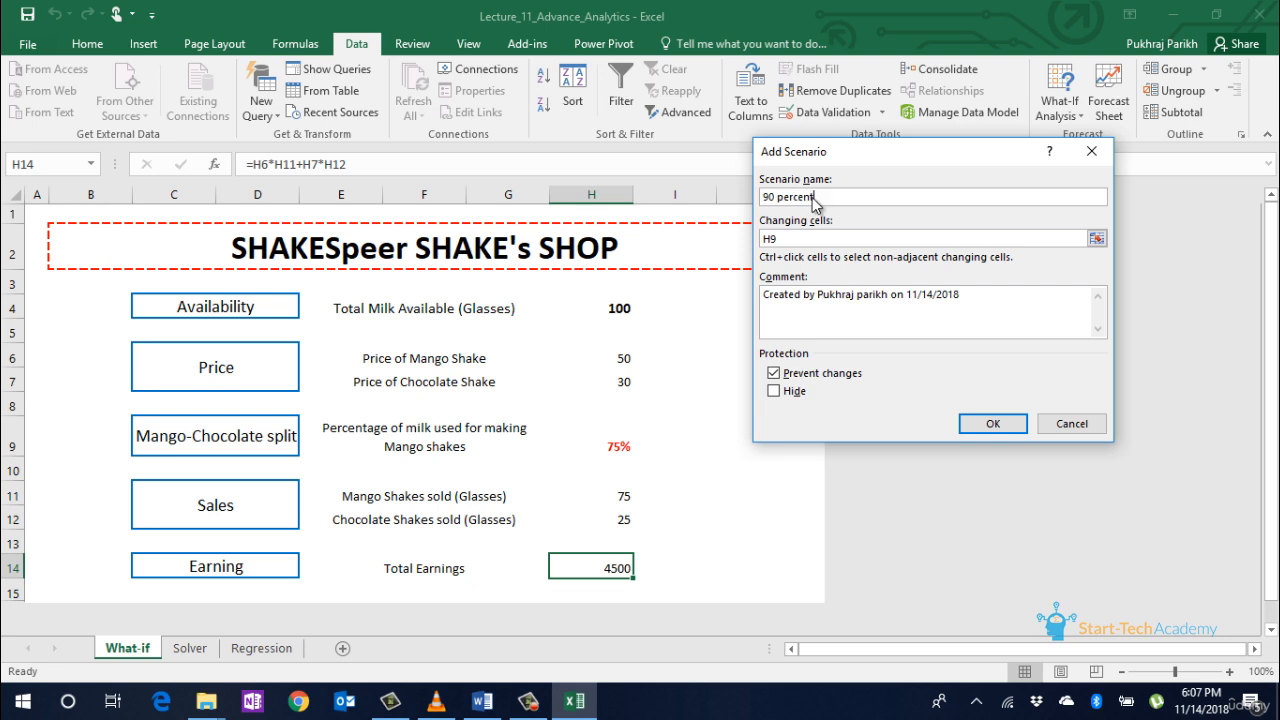
pyautogui.click(993, 423)
pyautogui.moveTo(922, 293); pyautogui.dragTo(894, 296)
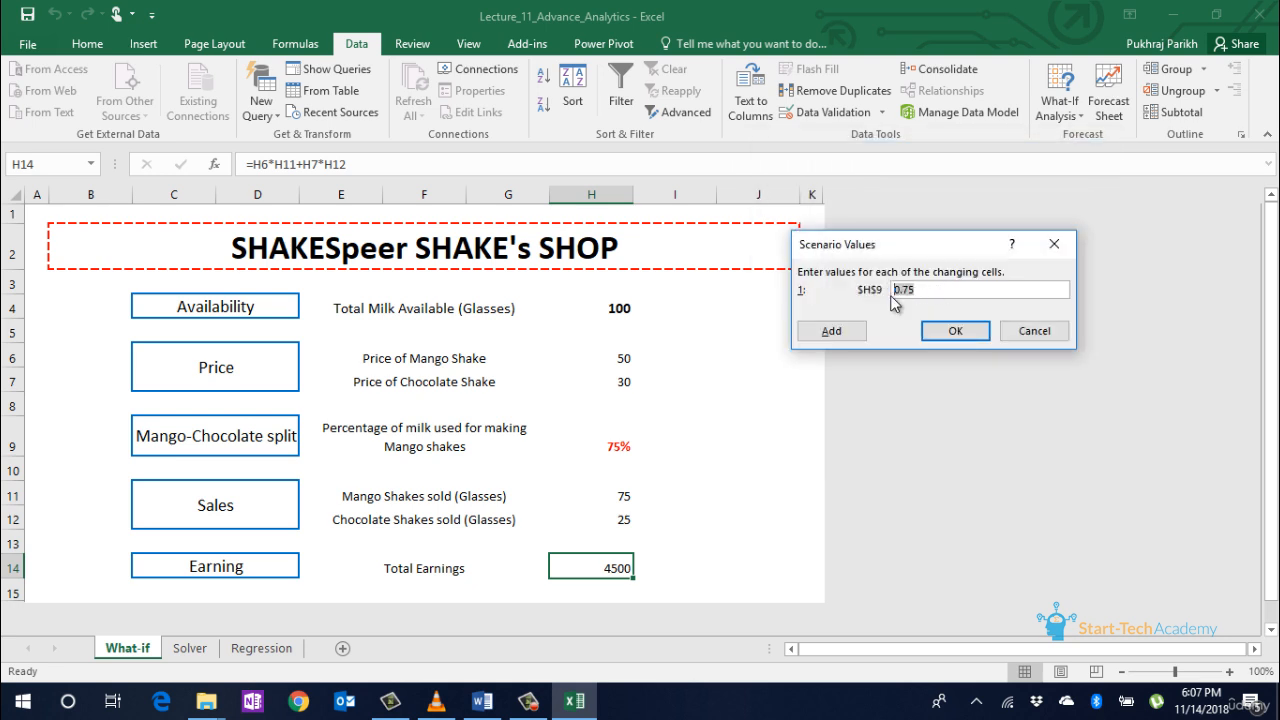
pyautogui.write('0.9')
pyautogui.click(955, 330)
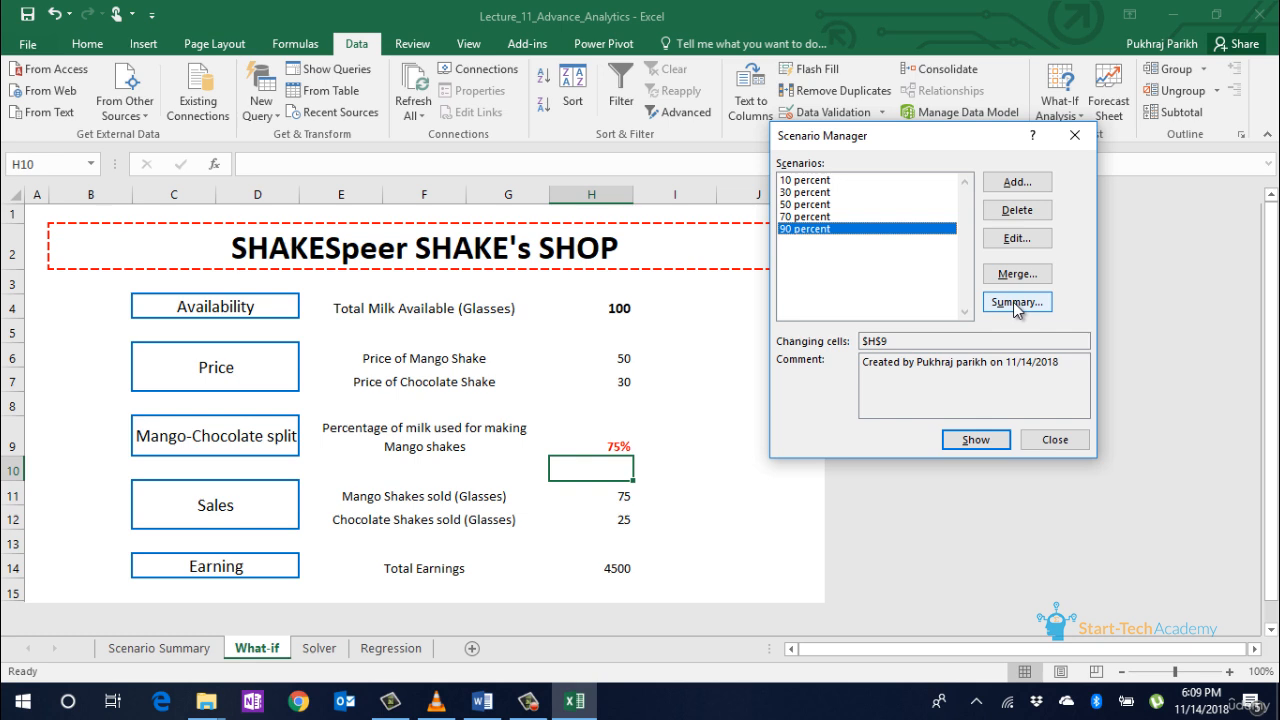
# - Generate a Scenario summary report using the Total Earnings cell H14 as the result cell
pyautogui.click(1013, 302)
pyautogui.click(620, 567)
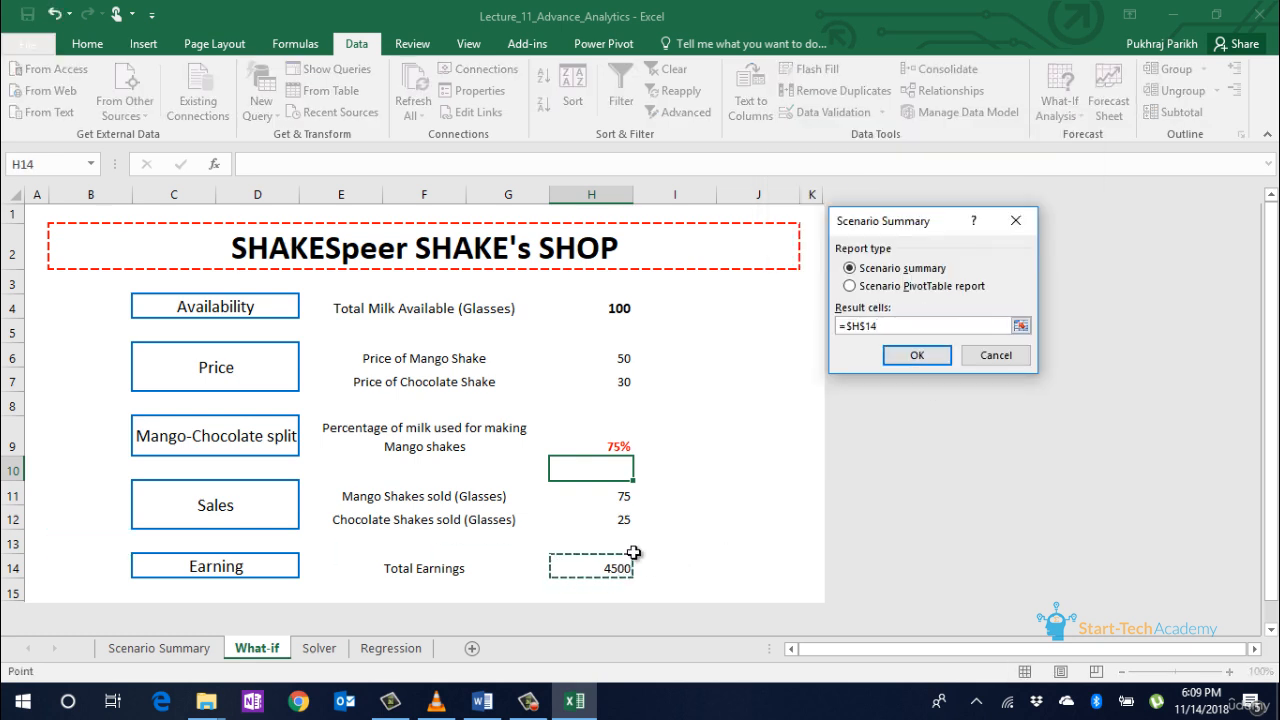
pyautogui.click(913, 356)
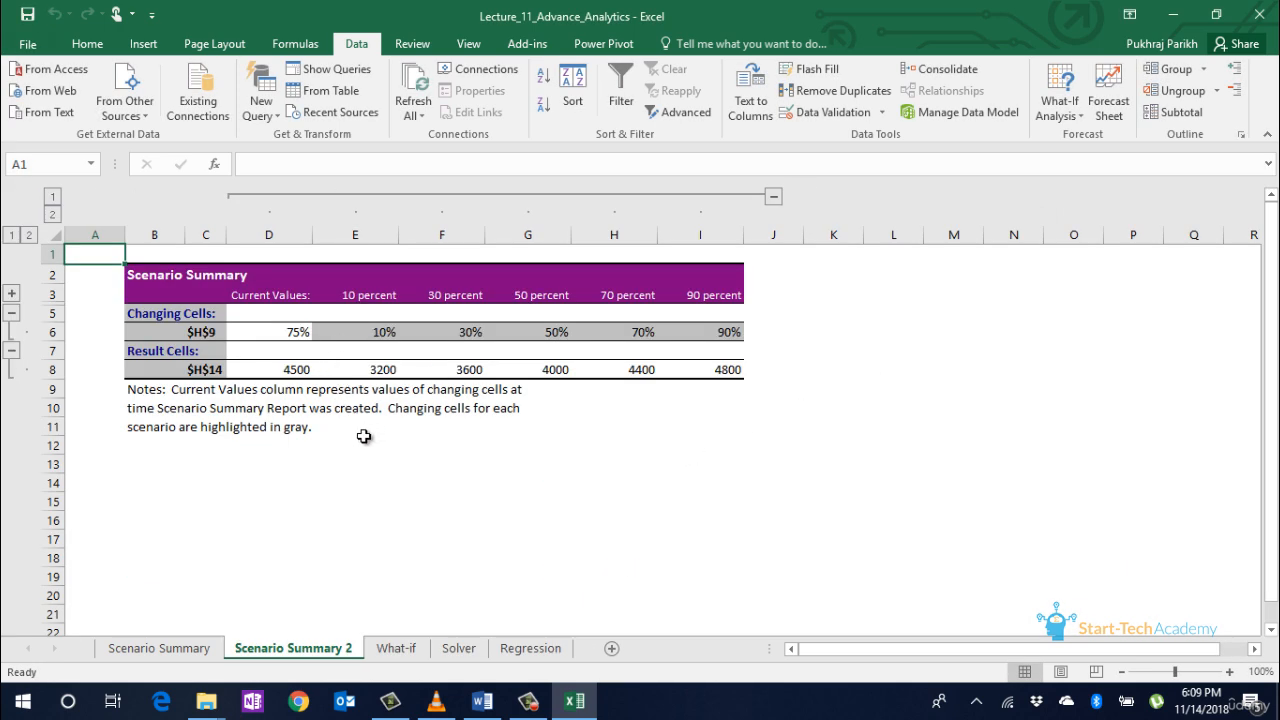
# - Examine the H14 result for each scenario in the summary report, from 10 percent through 90 percent
pyautogui.click(387, 372)
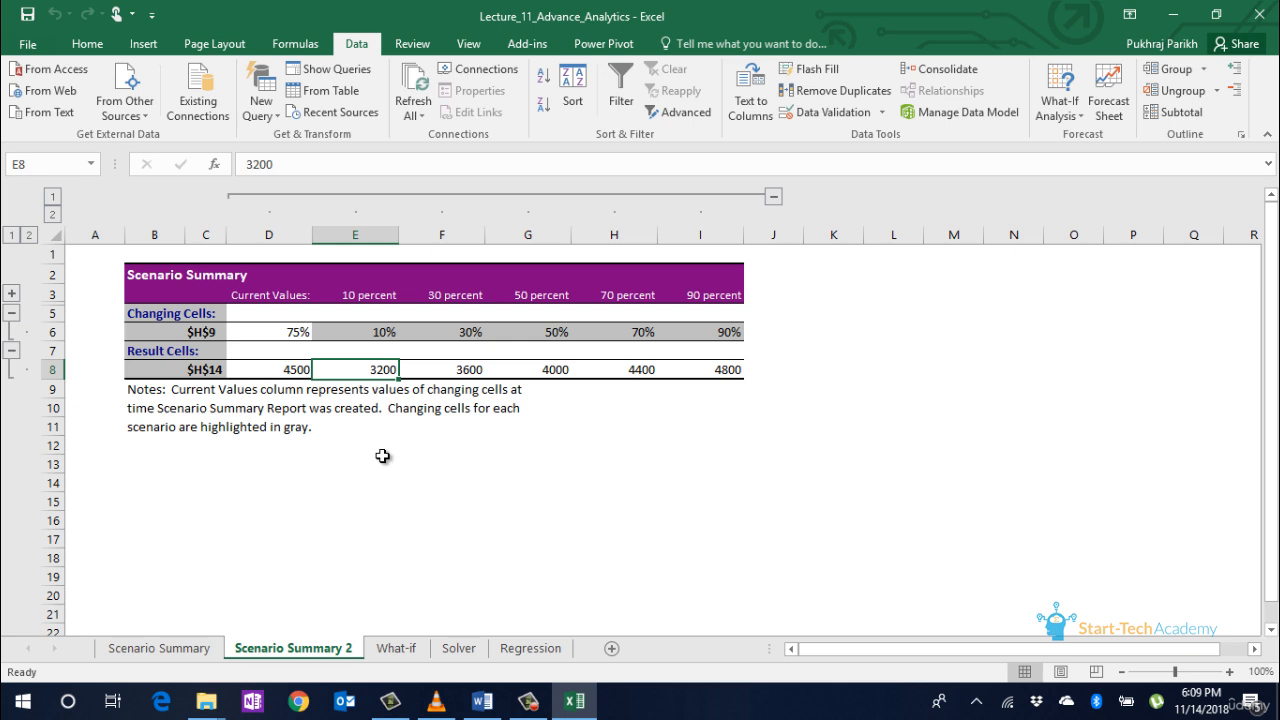
pyautogui.press('Right')
pyautogui.press('Right')
pyautogui.press('Left')
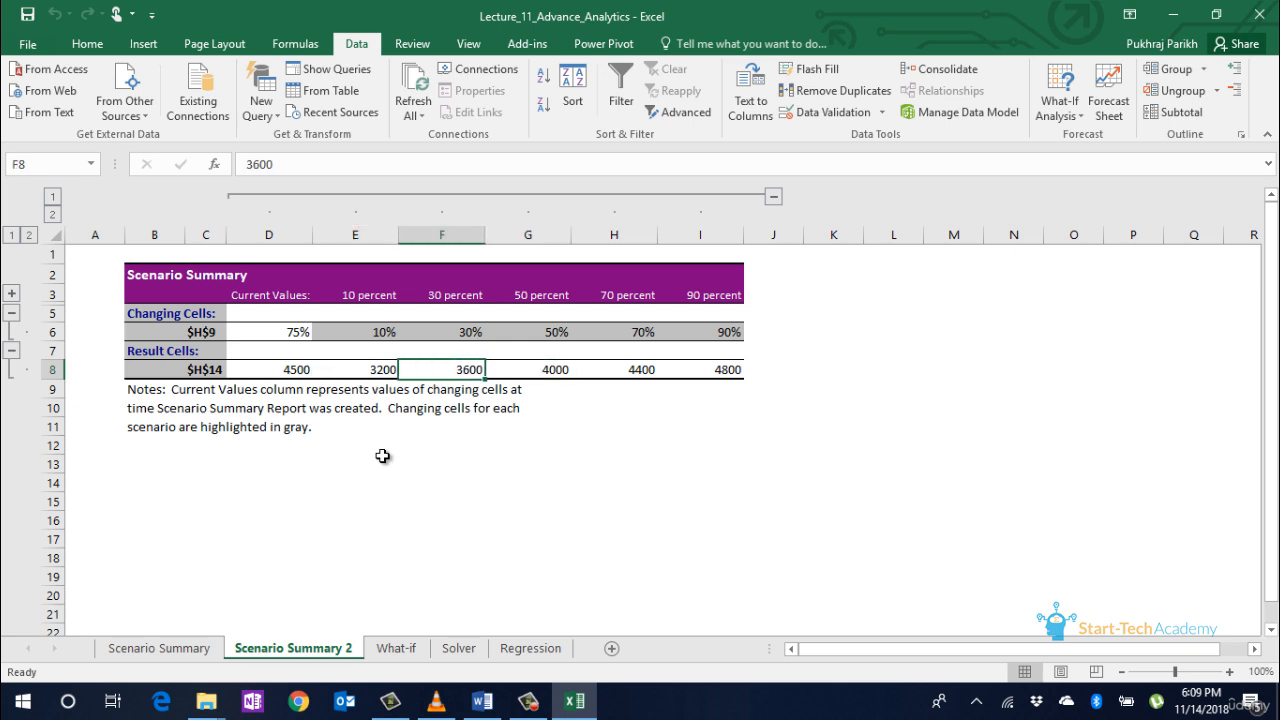
pyautogui.press('Right')
pyautogui.press('Right')
pyautogui.press('Right')
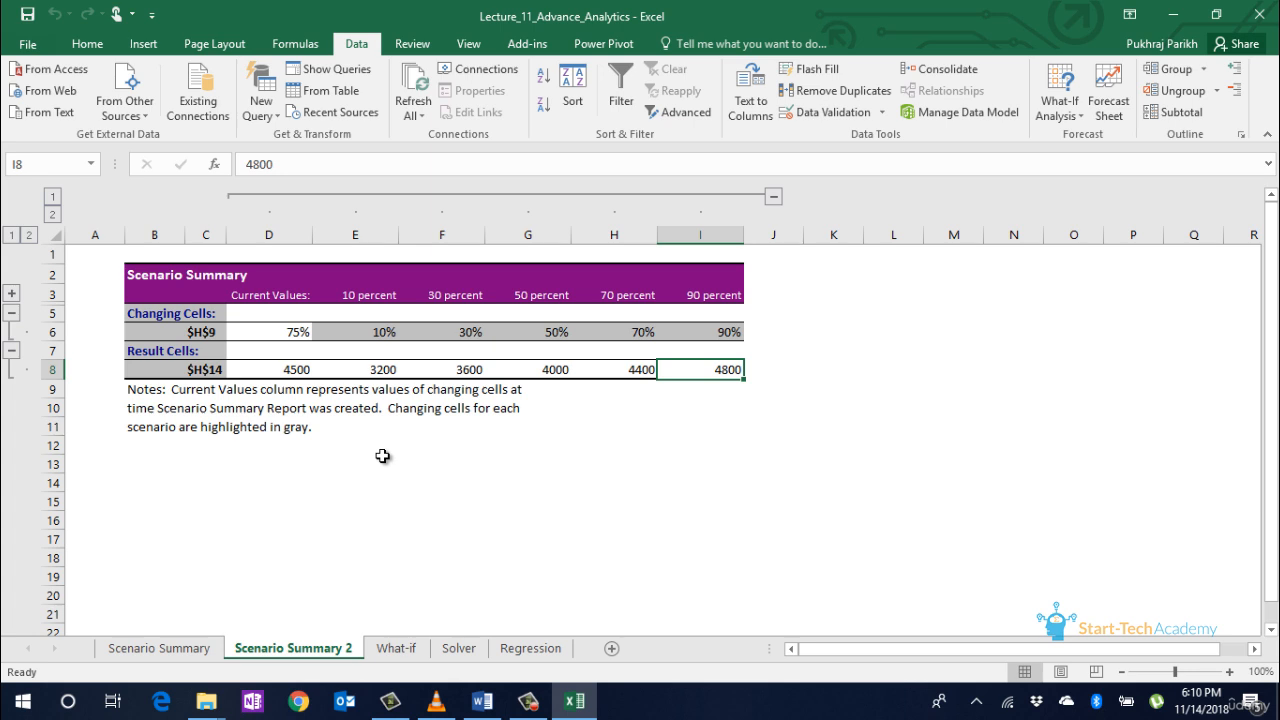
# - Open the Solver sheet and examine its product headings, budget and profit margins
pyautogui.click(459, 648)
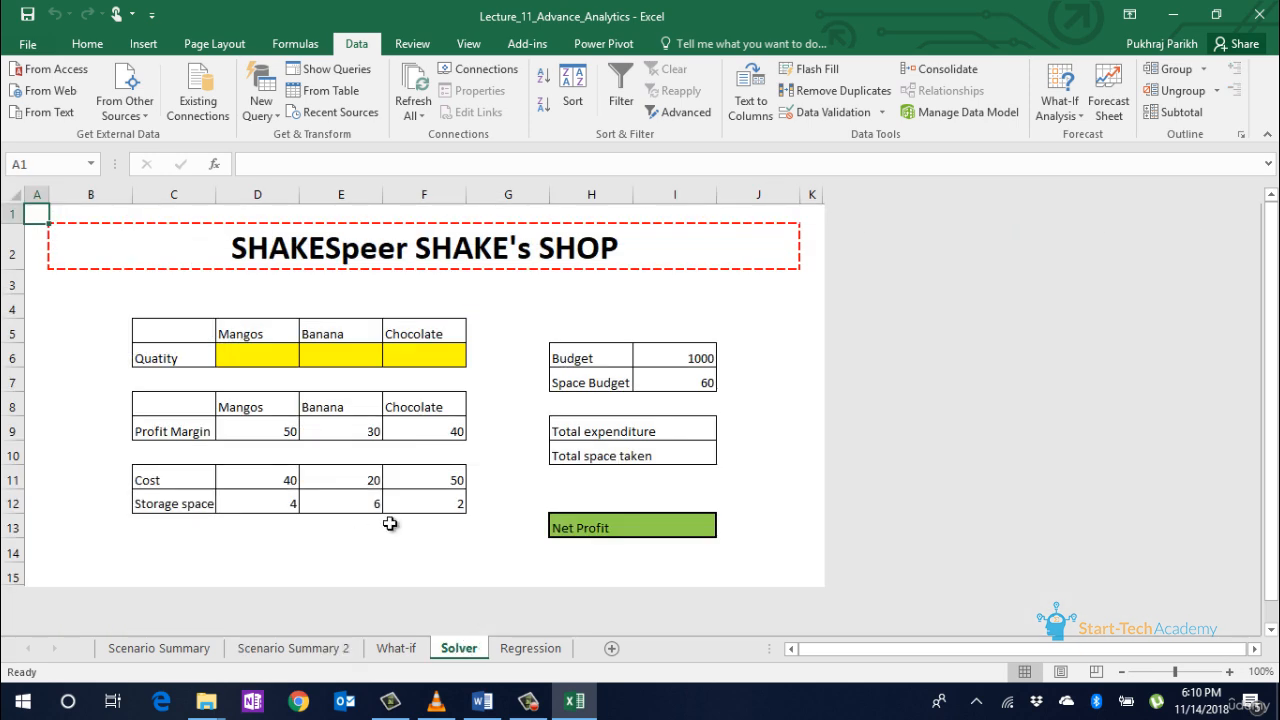
pyautogui.moveTo(249, 339); pyautogui.dragTo(425, 334)
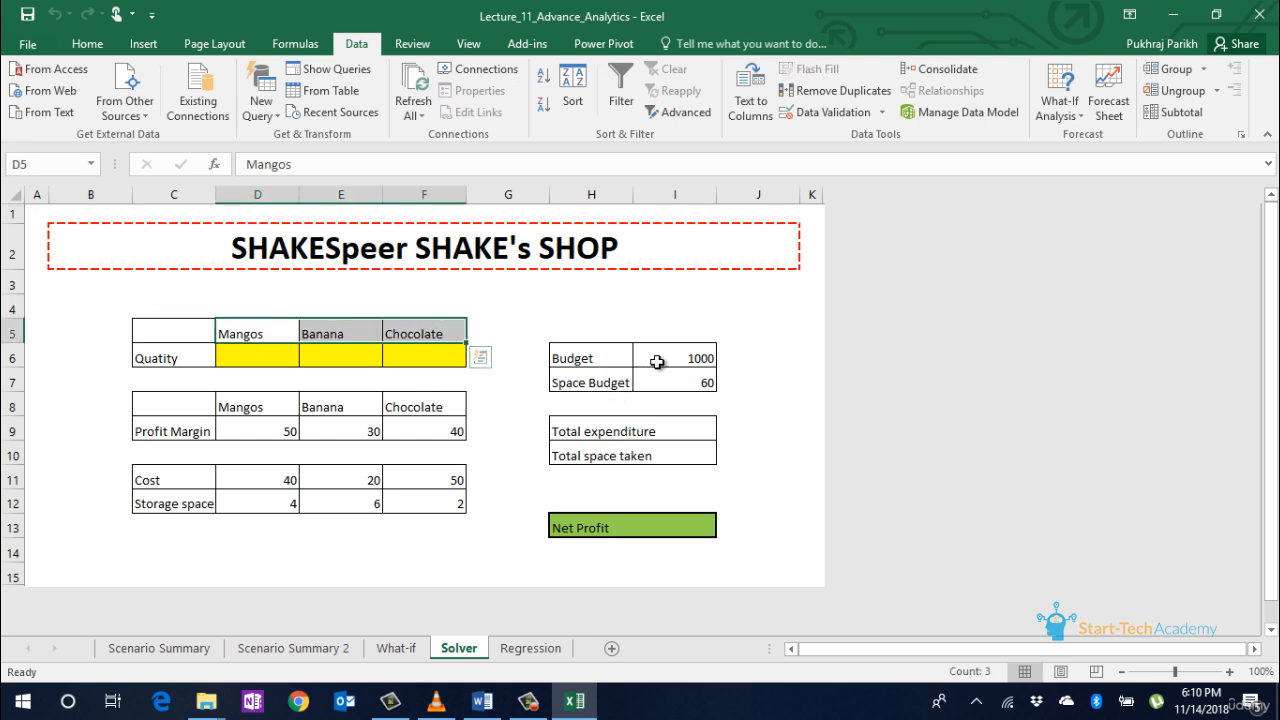
pyautogui.click(594, 361)
pyautogui.moveTo(285, 431); pyautogui.dragTo(400, 430)
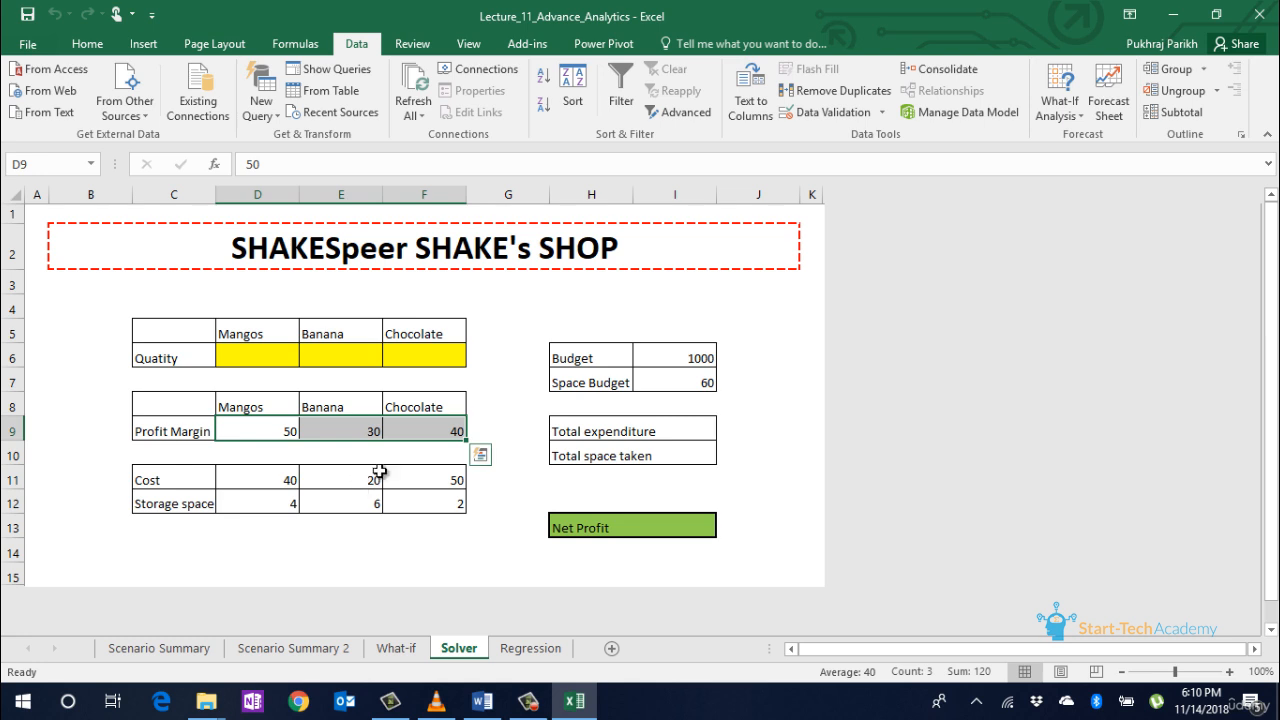
pyautogui.click(362, 530)
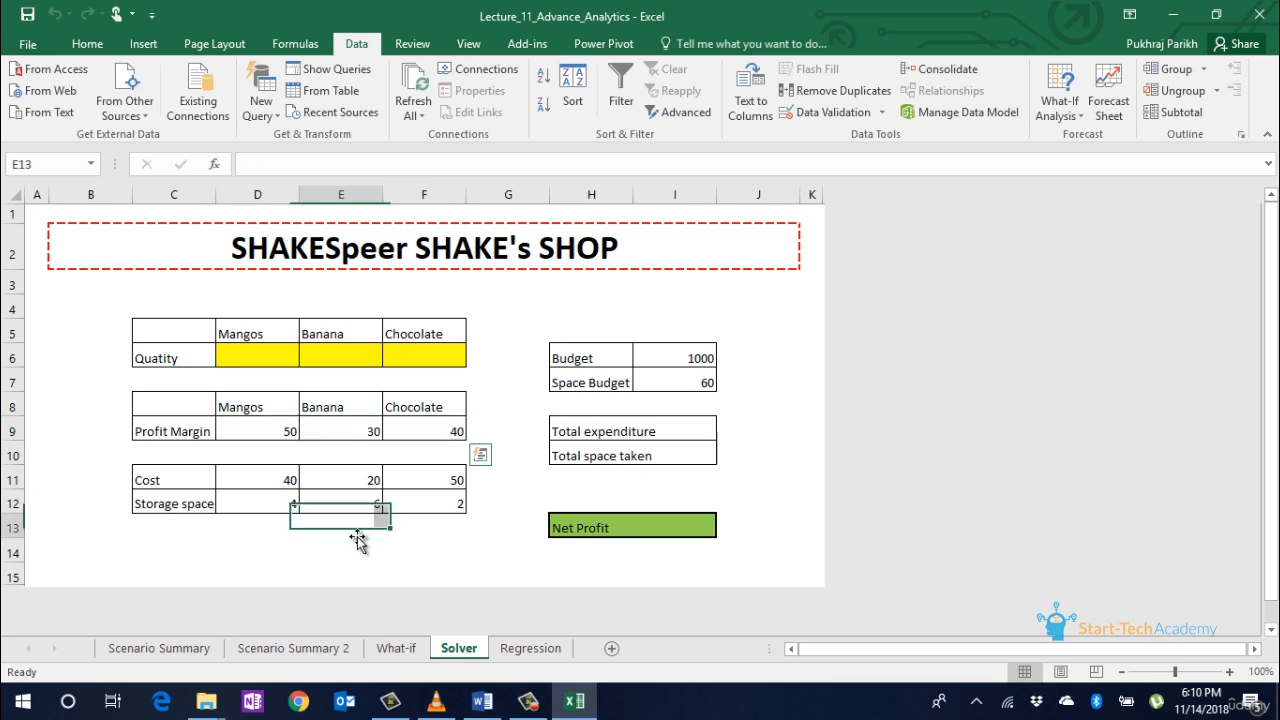
# - Examine the cost and storage space values for mangos, banana and chocolate in rows 11 and 12
pyautogui.click(287, 486)
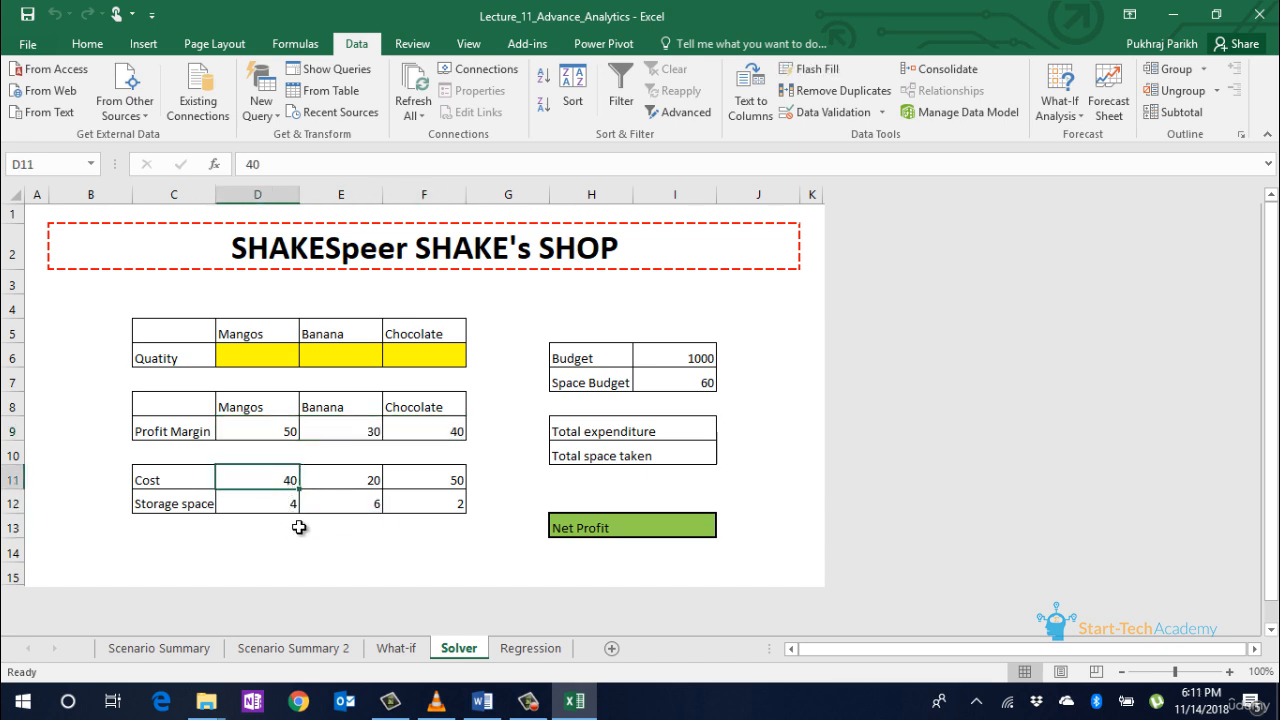
pyautogui.click(378, 482)
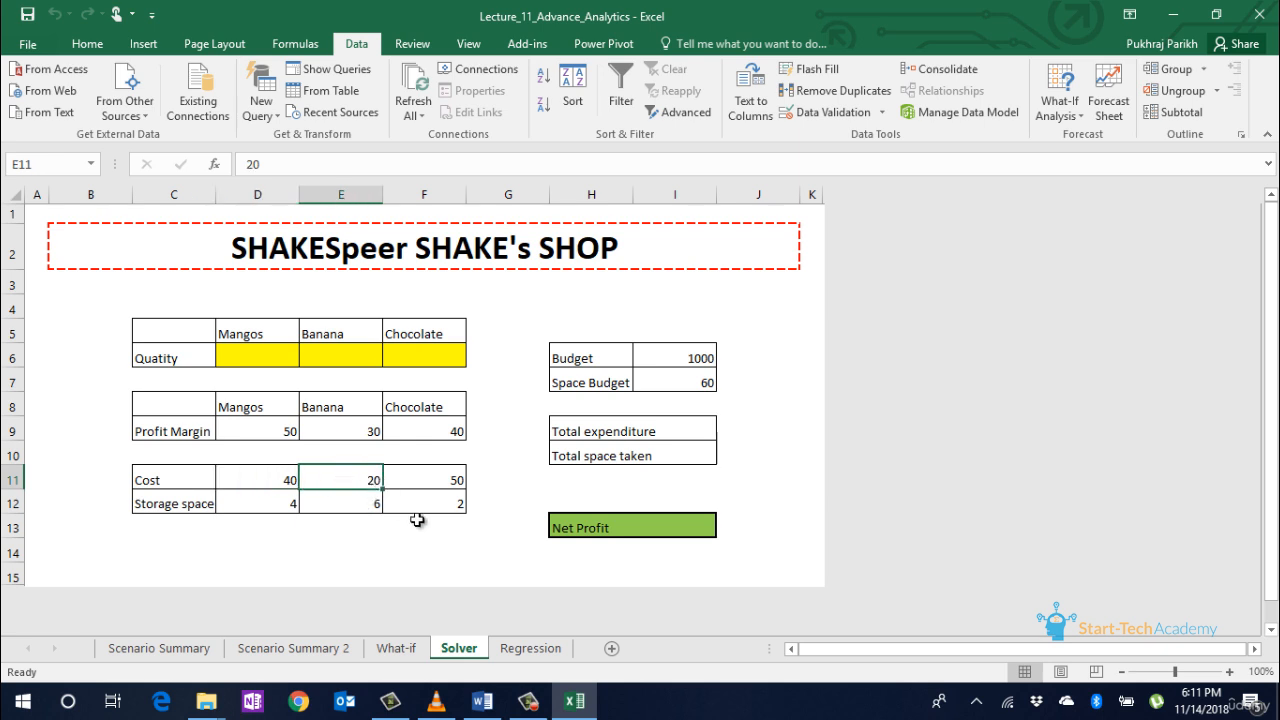
pyautogui.press('Right')
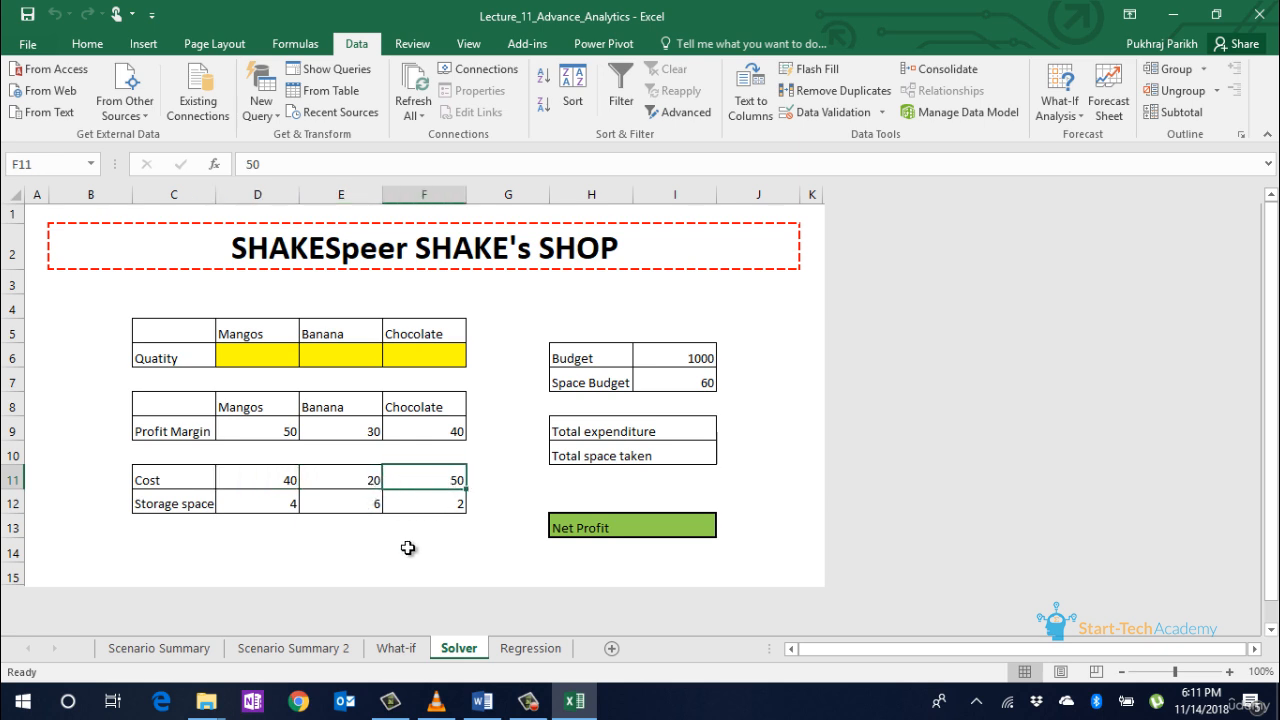
pyautogui.press('Left')
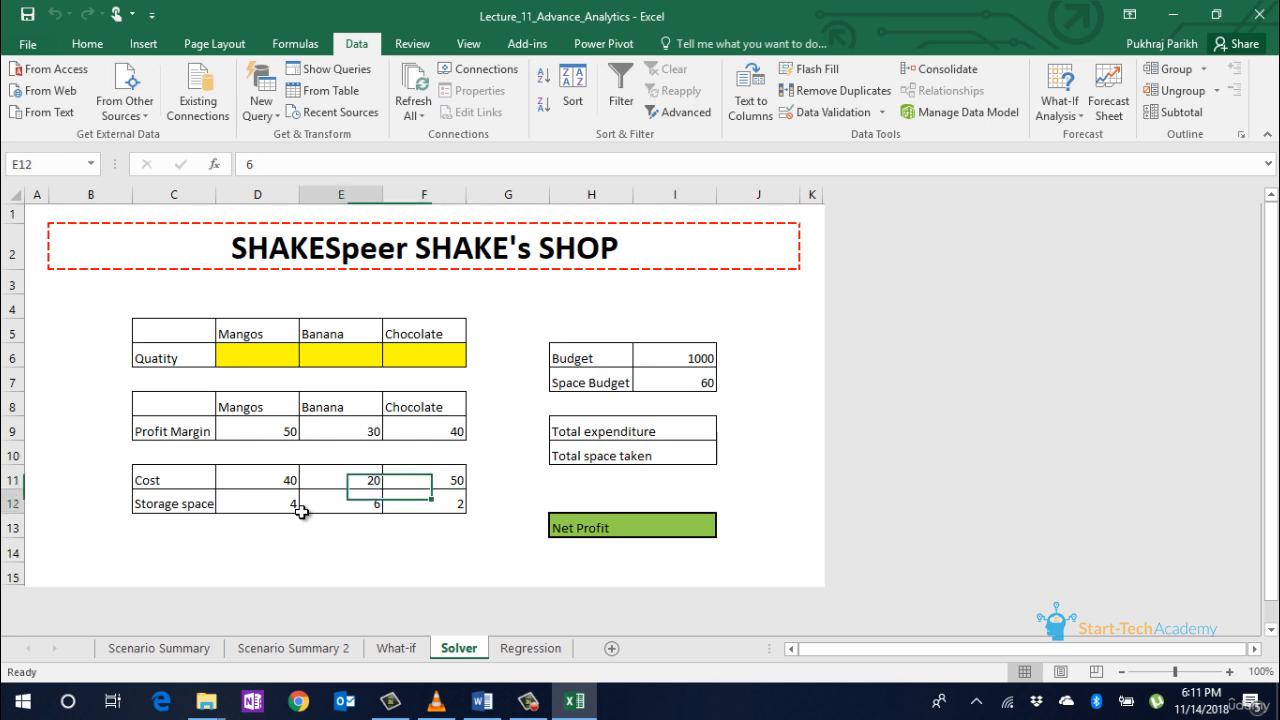
pyautogui.click(285, 505)
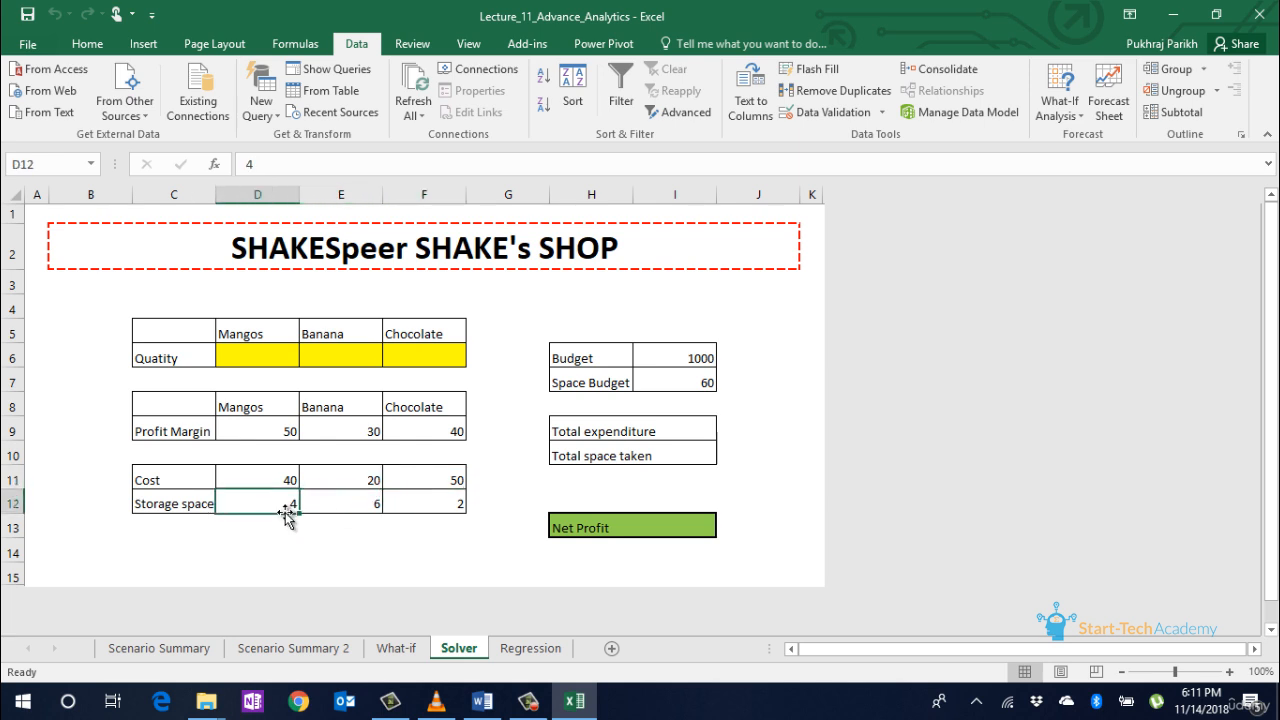
pyautogui.click(343, 510)
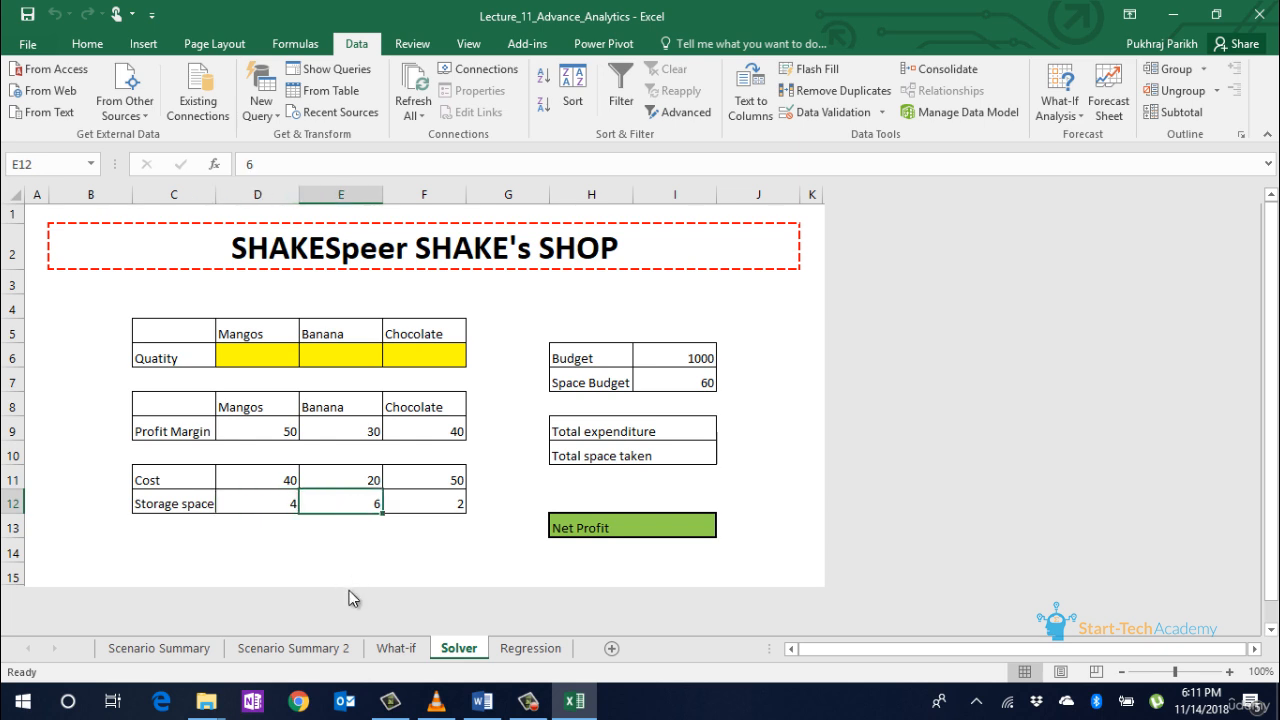
pyautogui.click(423, 520)
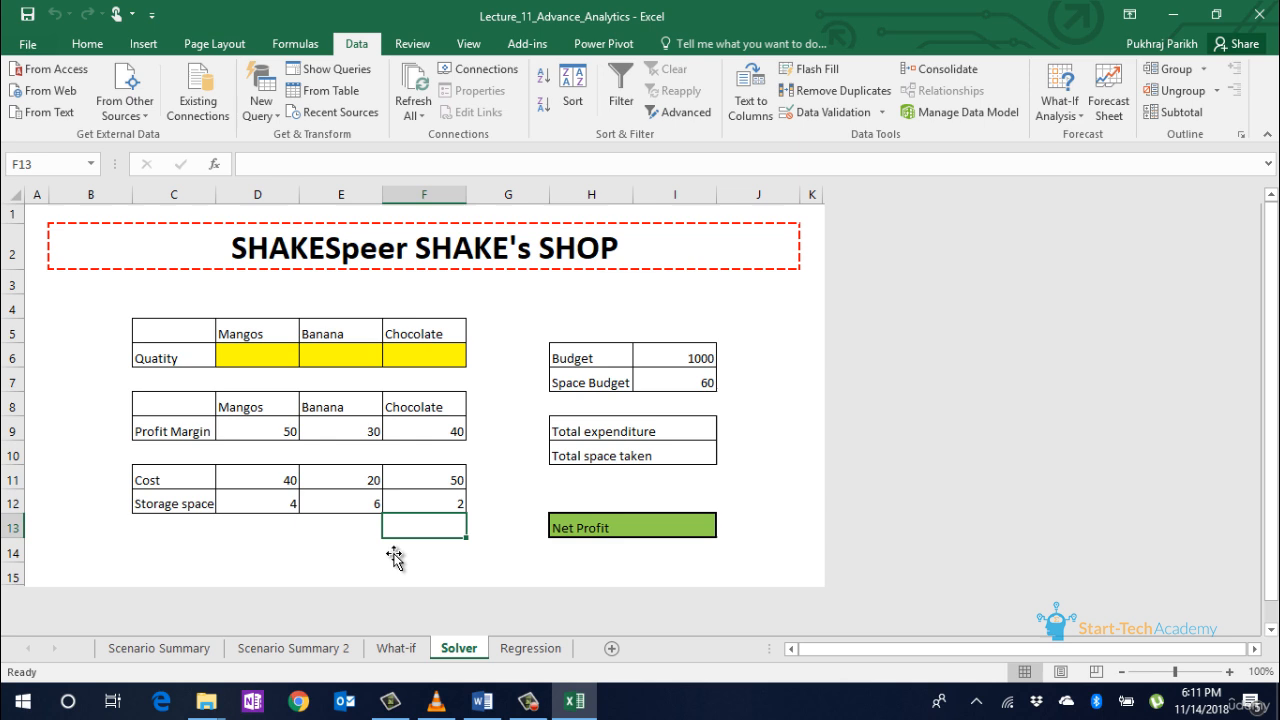
pyautogui.click(423, 502)
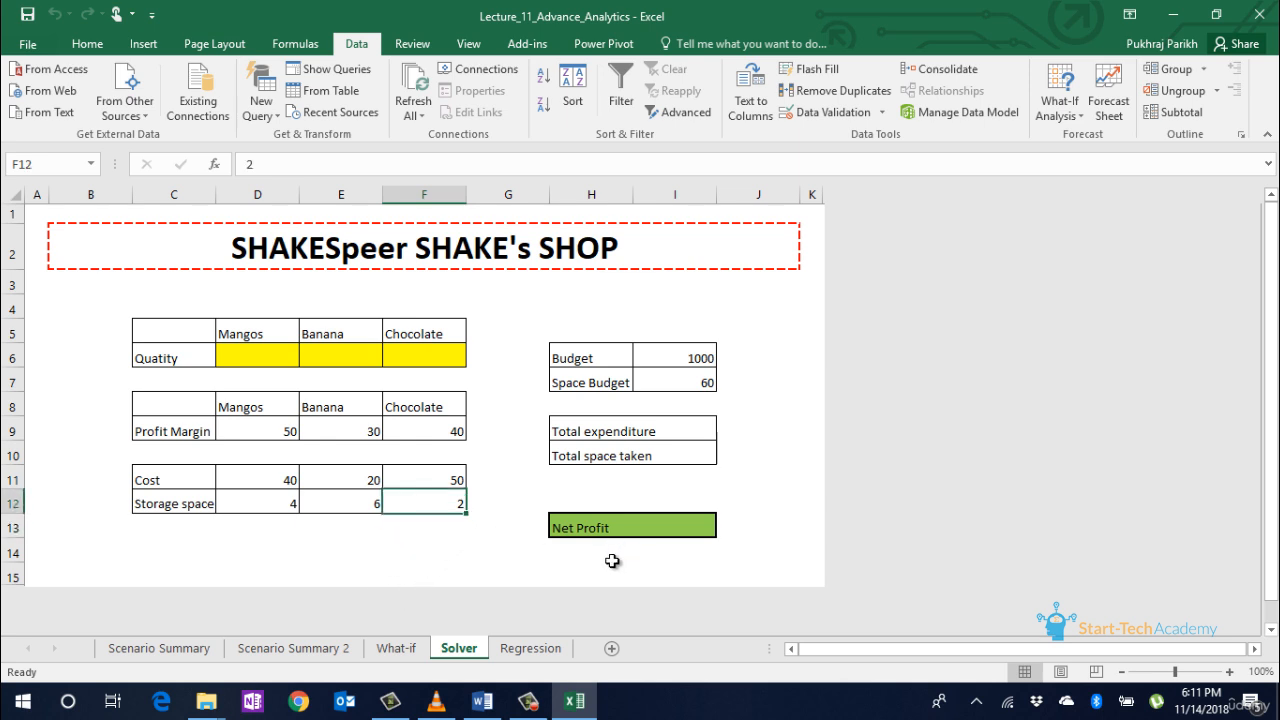
# - Examine the Total expenditure and Total space taken cells alongside the Budget value
pyautogui.click(674, 428)
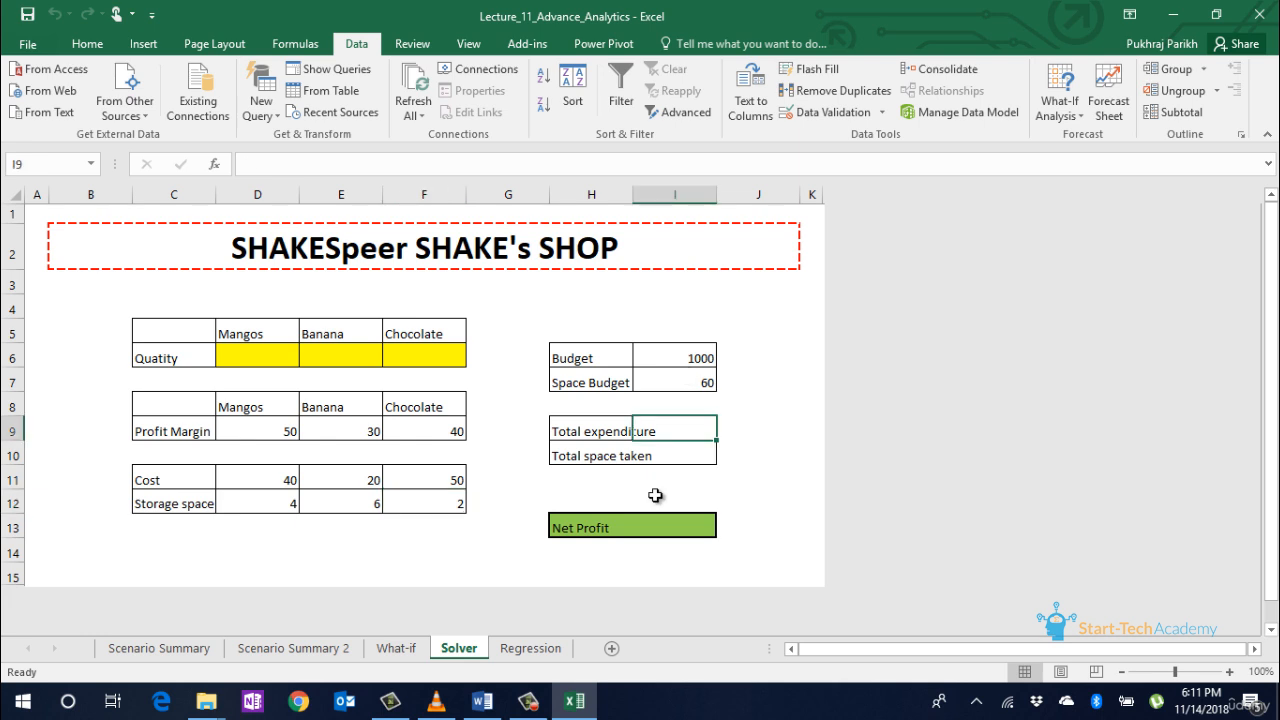
pyautogui.click(655, 362)
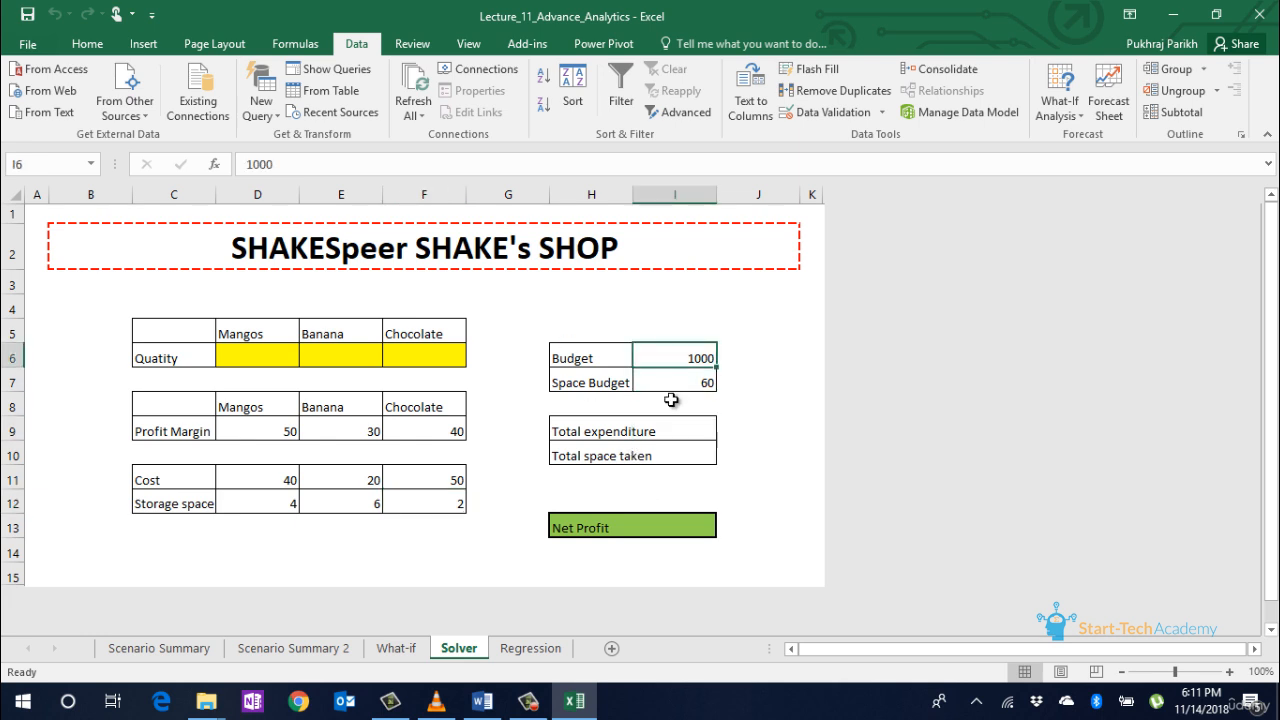
pyautogui.click(600, 459)
pyautogui.click(688, 458)
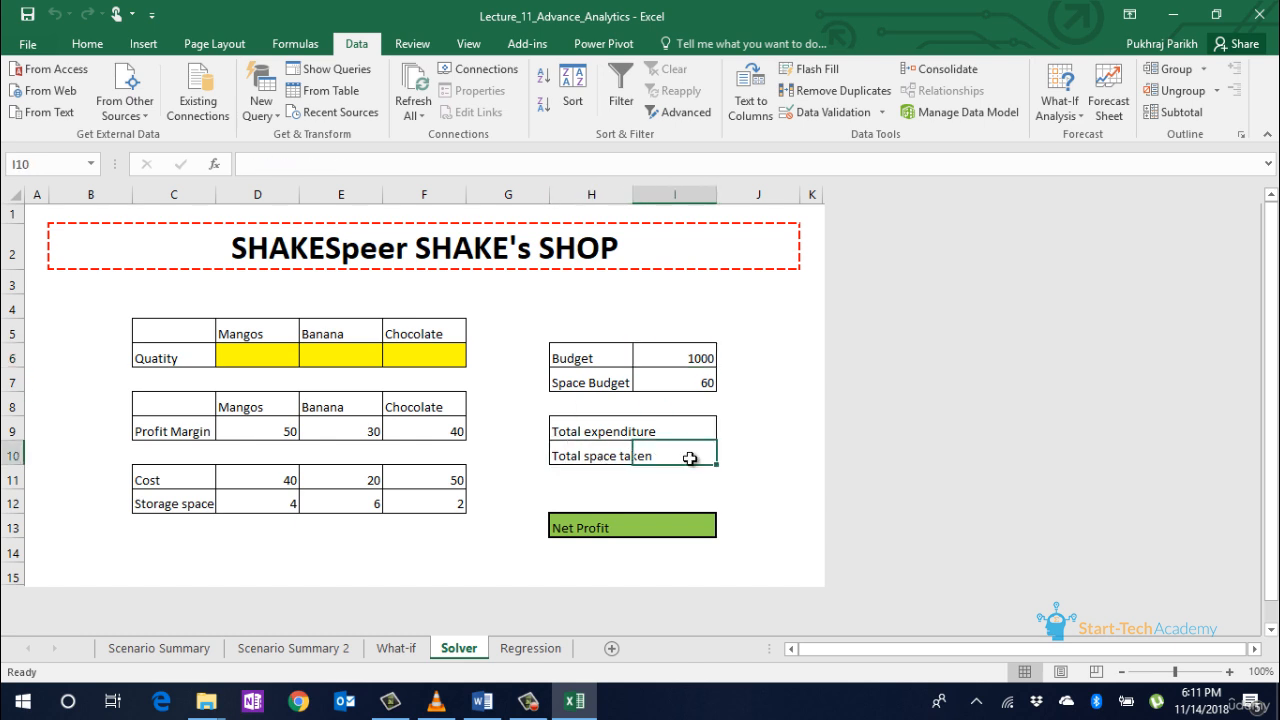
# - Calculate Total expenditure in I9 by multiplying each product's quantity by its cost with the formula =D6*D11+E6*E11+F6*F11
pyautogui.click(693, 382)
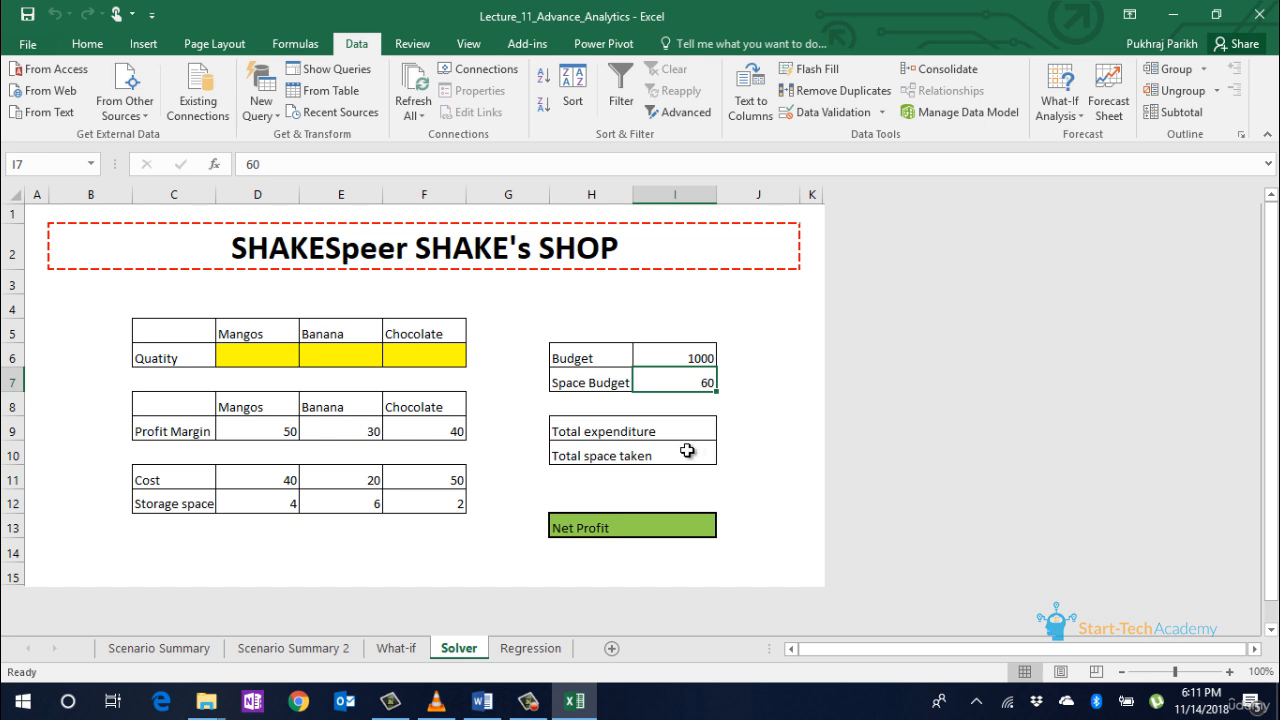
pyautogui.click(680, 421)
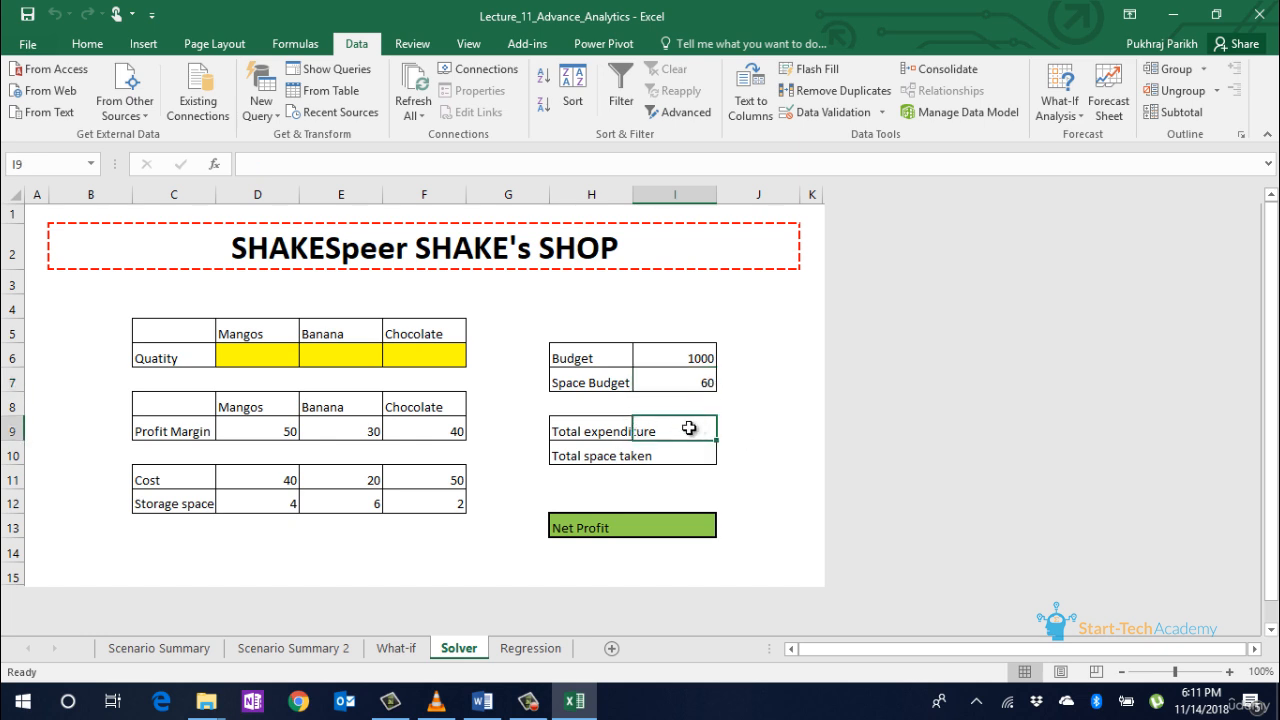
pyautogui.write('=')
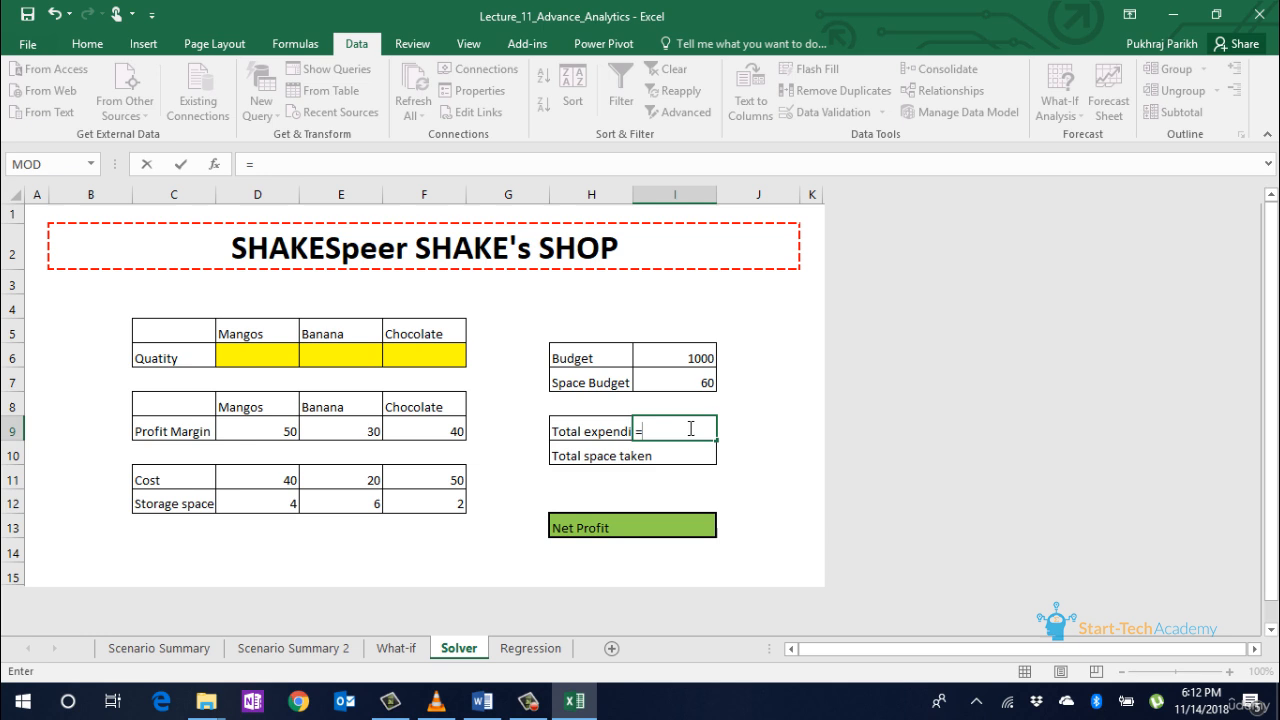
pyautogui.click(282, 358)
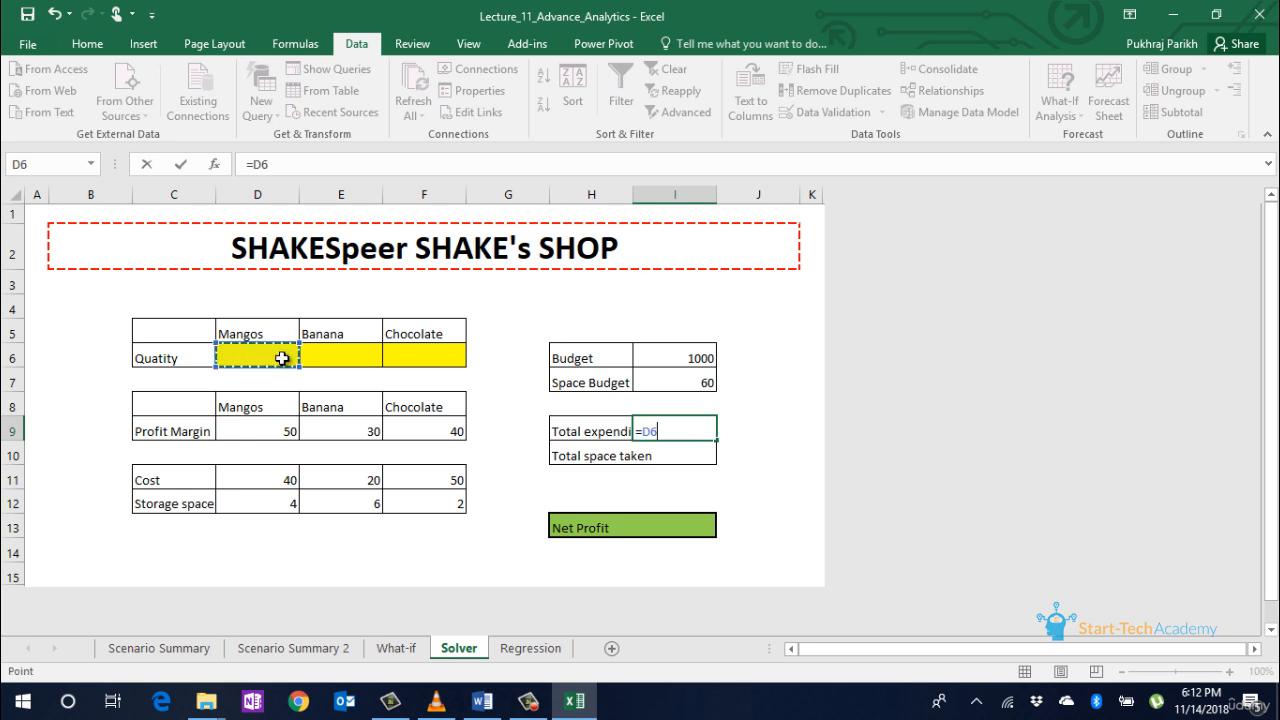
pyautogui.write('*')
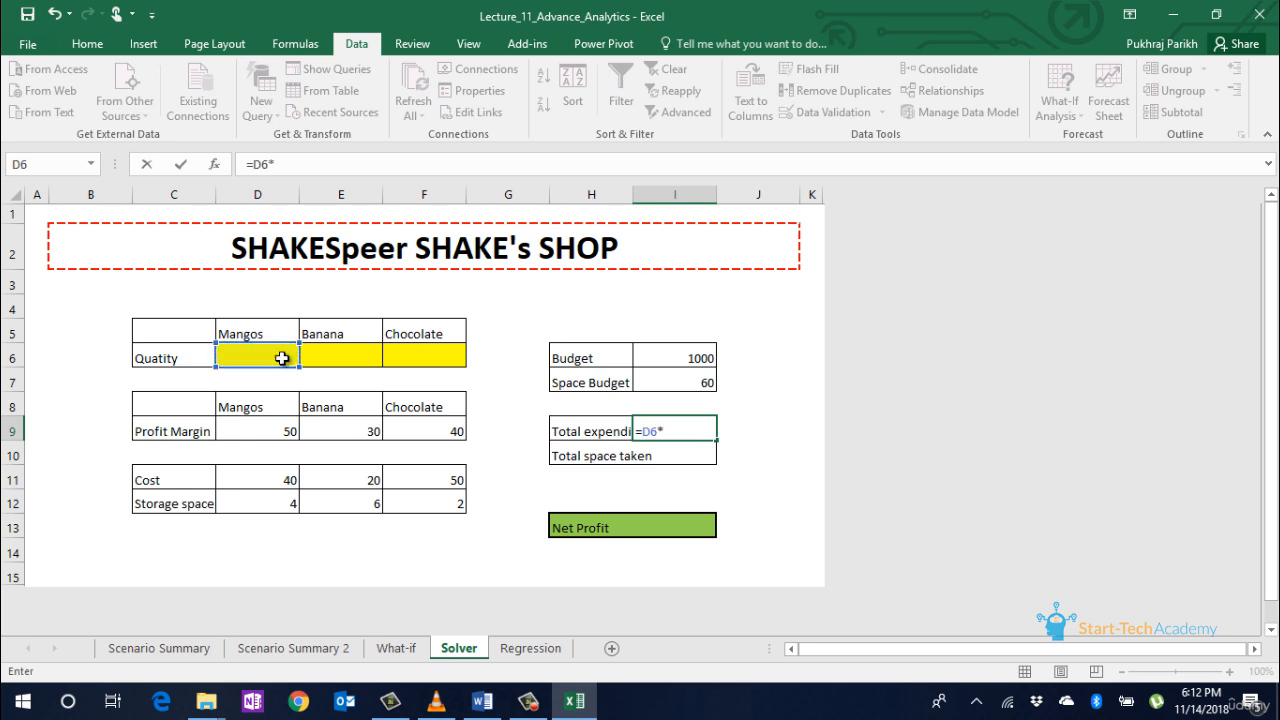
pyautogui.click(264, 477)
pyautogui.write('+')
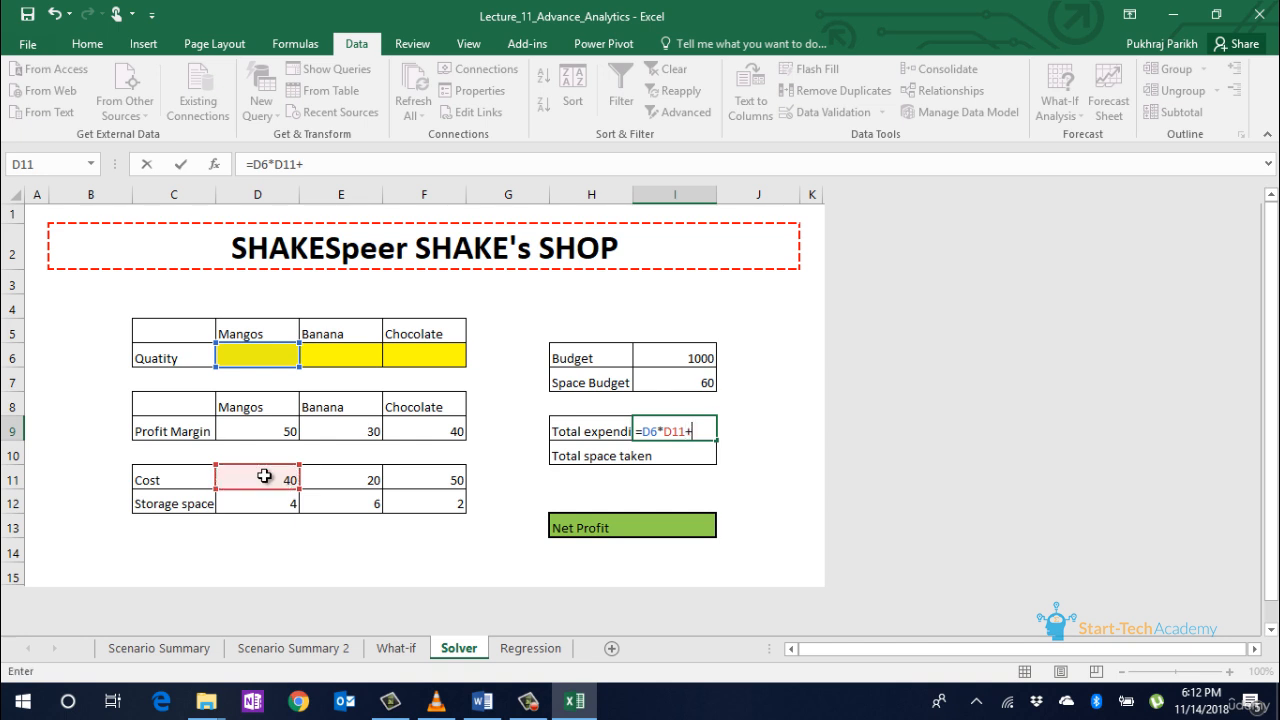
pyautogui.click(349, 357)
pyautogui.write('*')
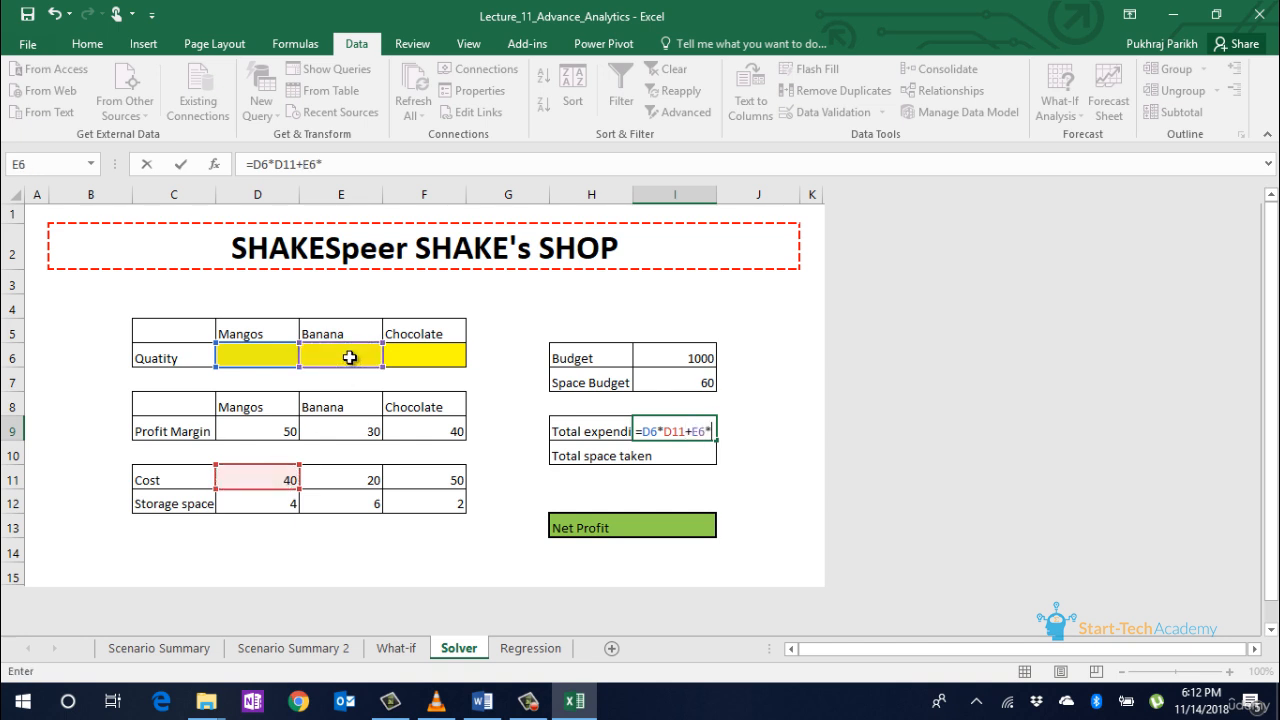
pyautogui.click(361, 478)
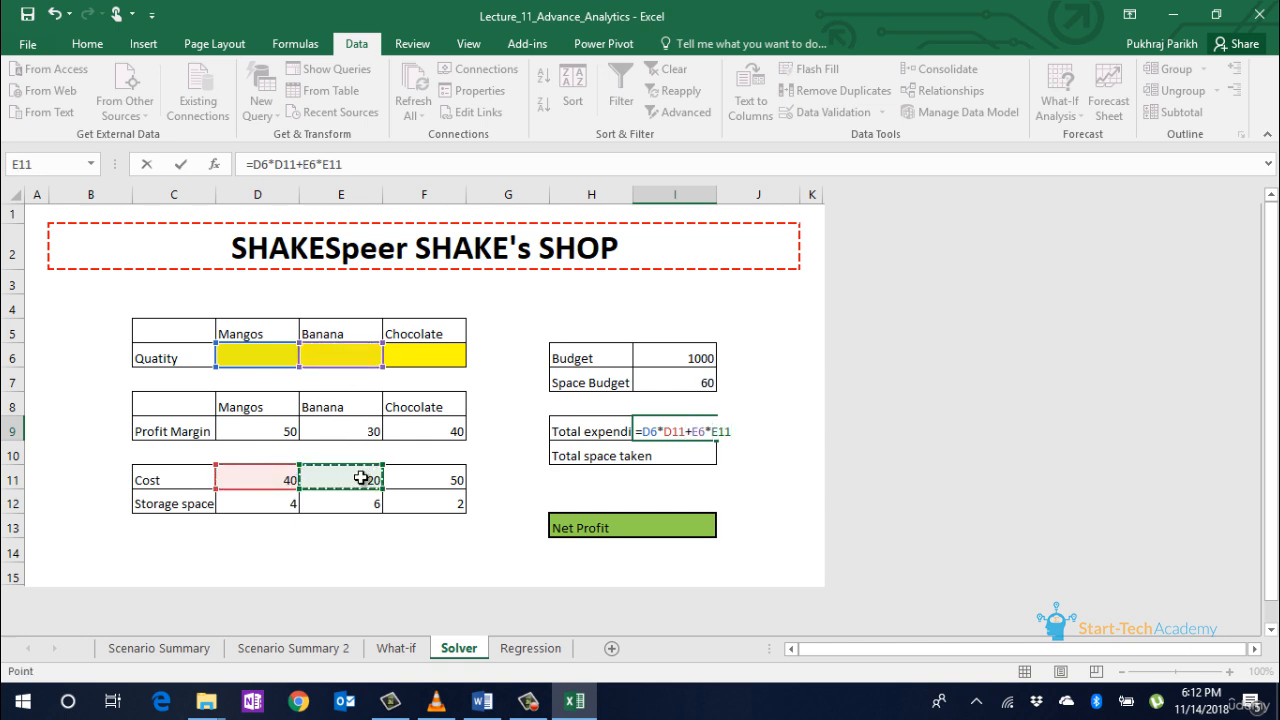
pyautogui.write('+')
pyautogui.click(414, 352)
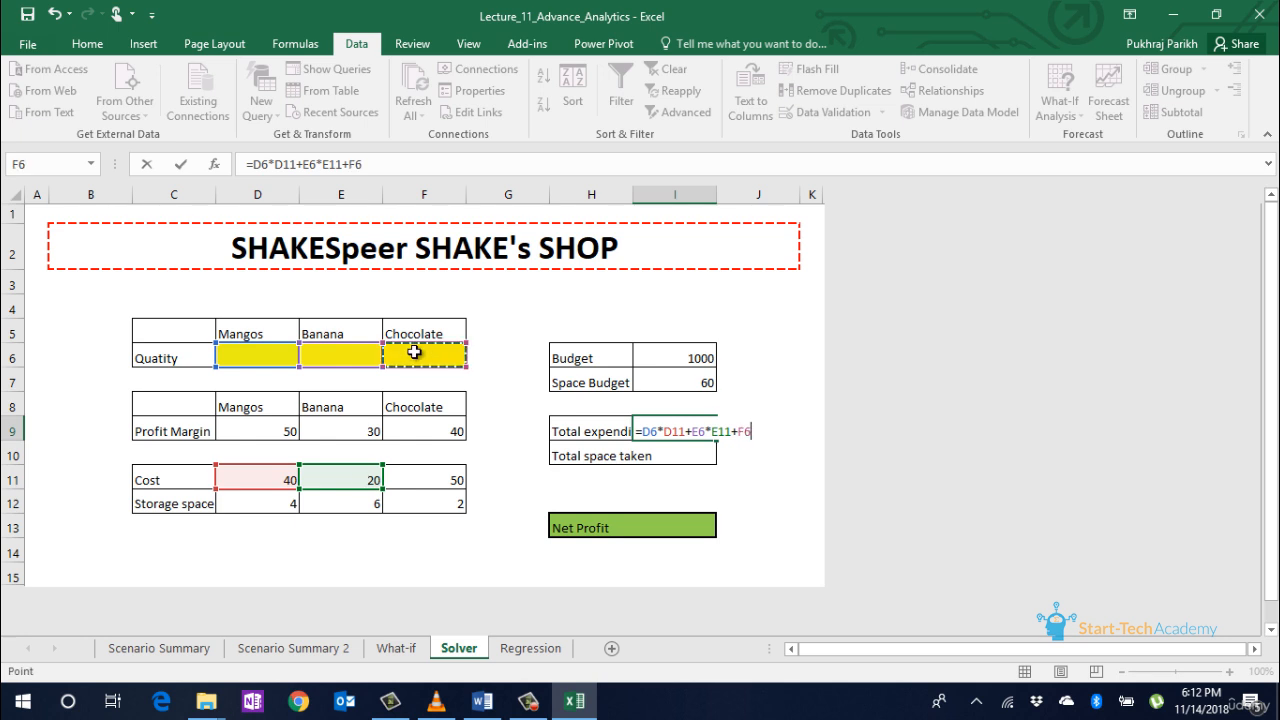
pyautogui.write('*')
pyautogui.click(446, 486)
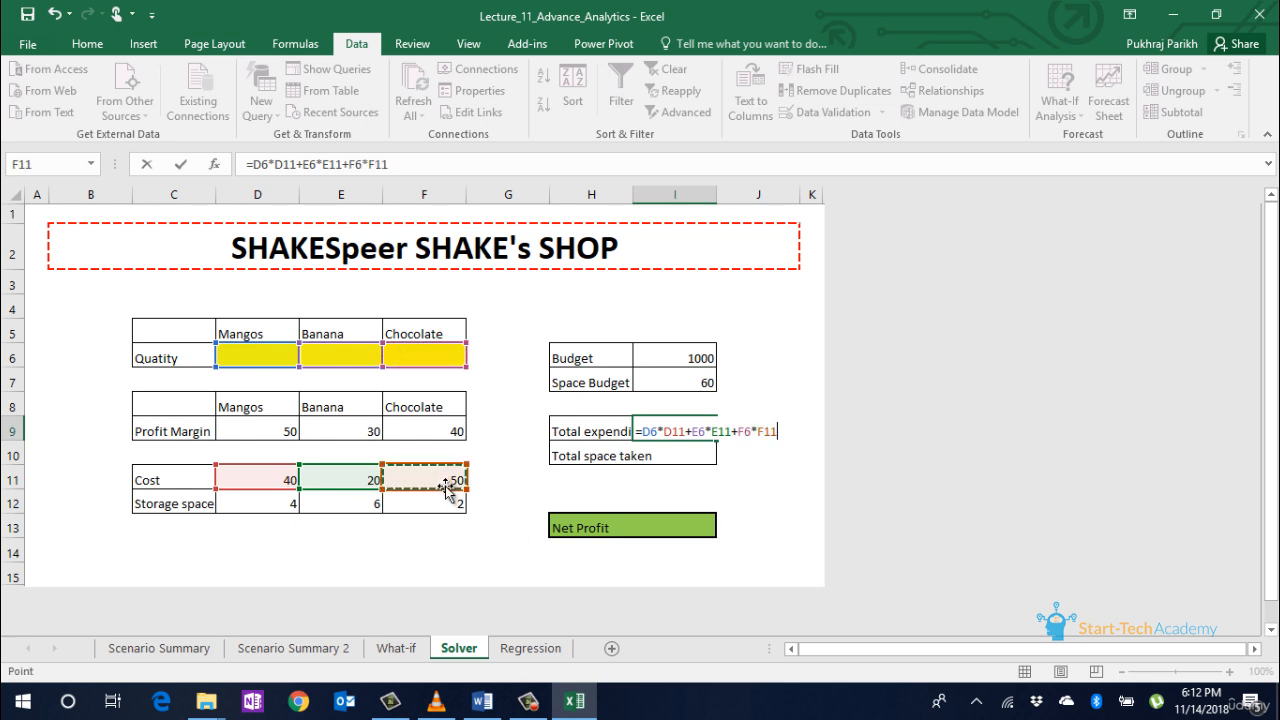
pyautogui.press('Return')
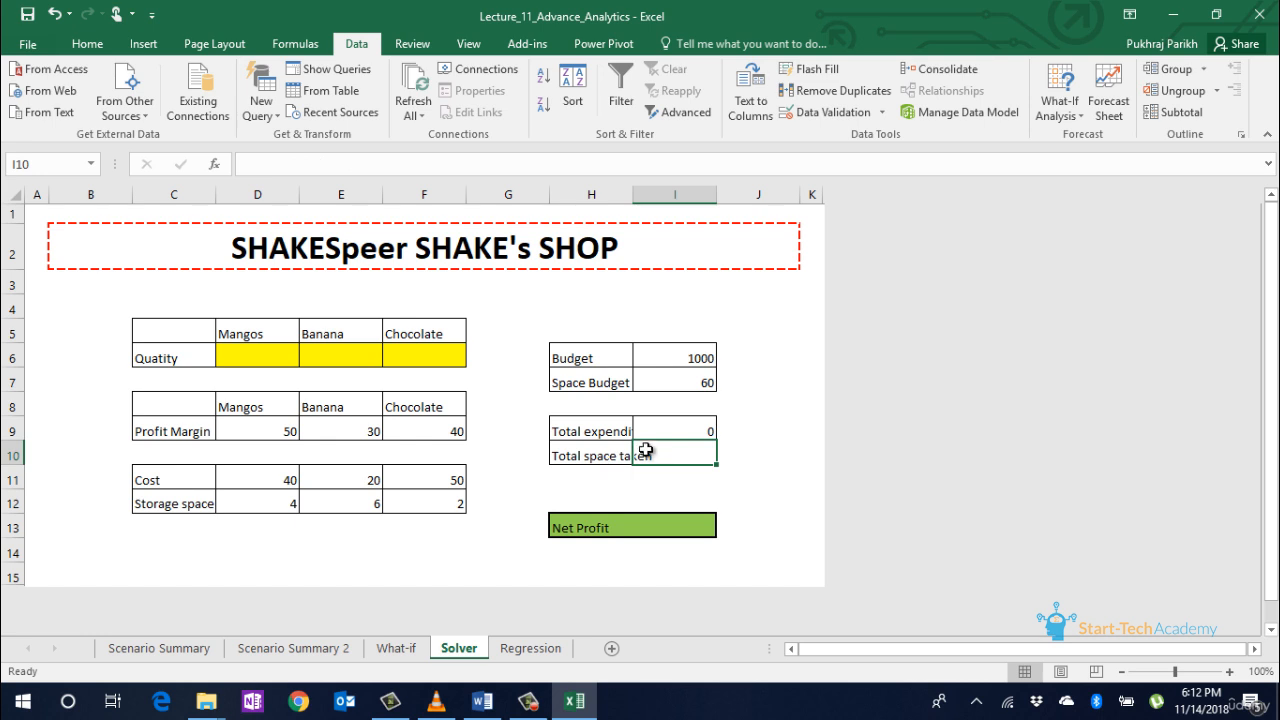
# - Calculate Total space taken in I10 from the quantities and storage space values with the formula =D6*D12+E6*E12+F6*F12
pyautogui.moveTo(287, 363); pyautogui.dragTo(402, 350)
pyautogui.click(684, 446)
pyautogui.write('=')
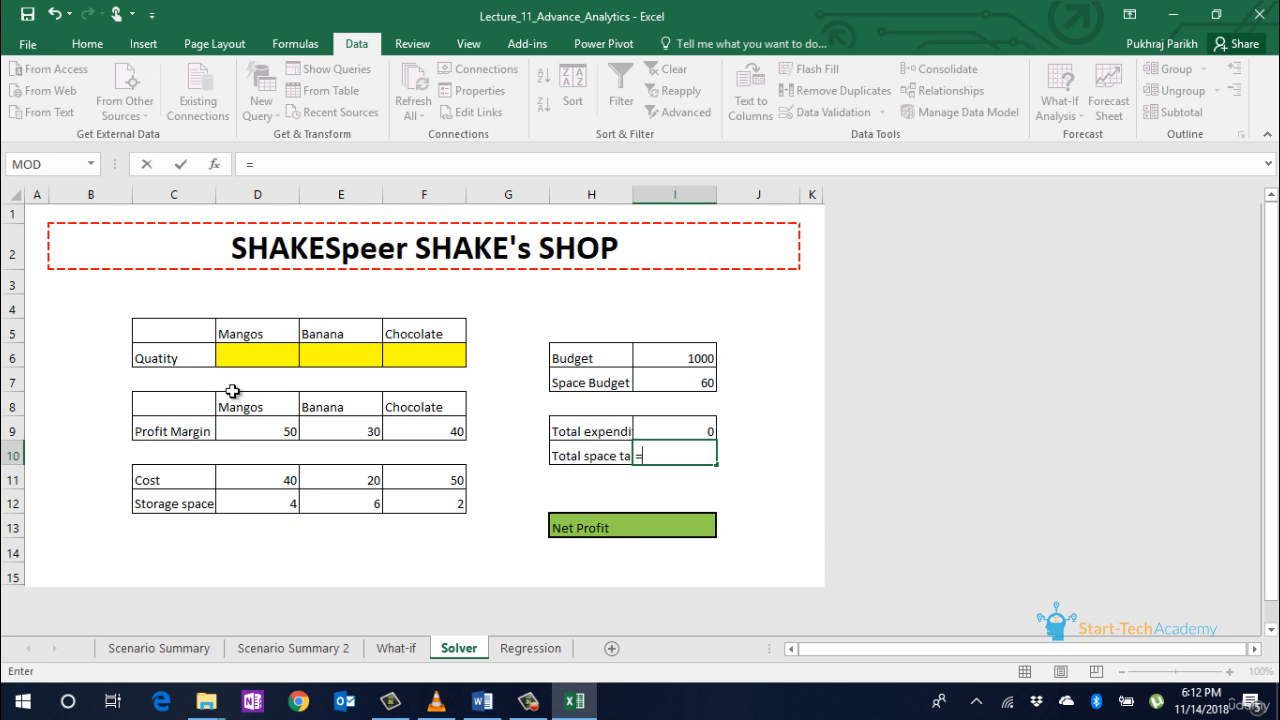
pyautogui.click(258, 357)
pyautogui.write('*')
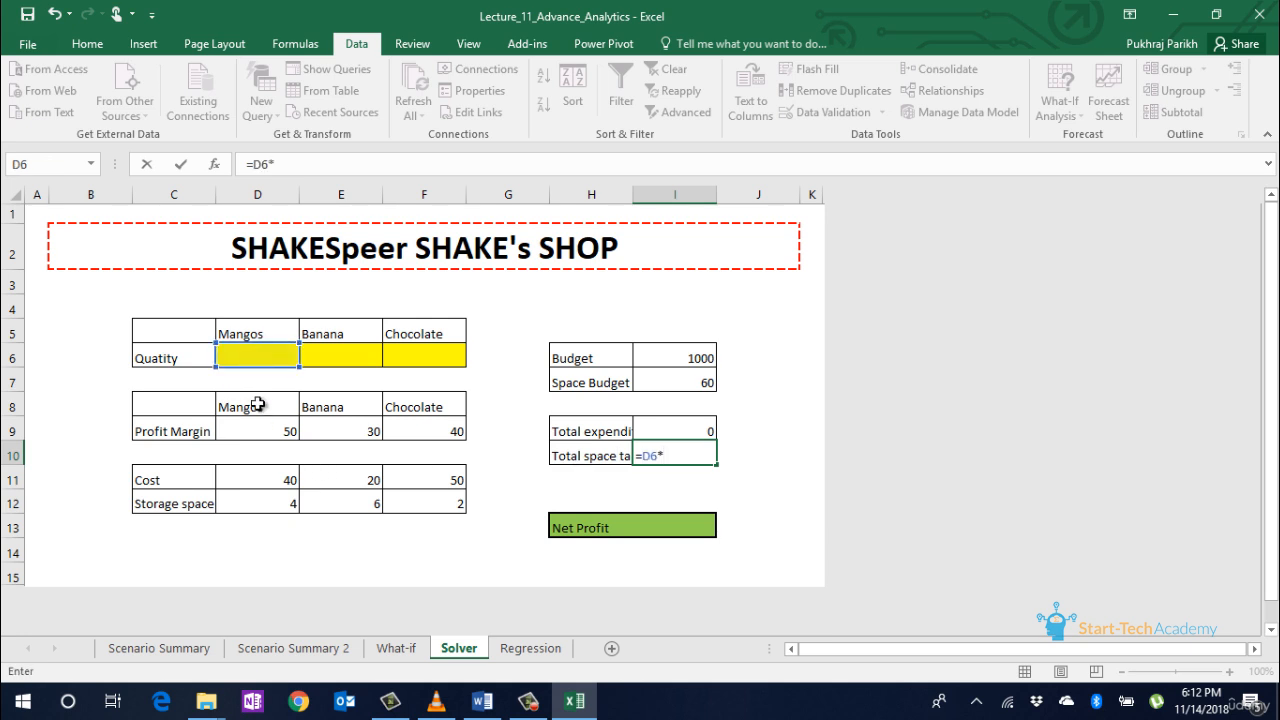
pyautogui.click(275, 497)
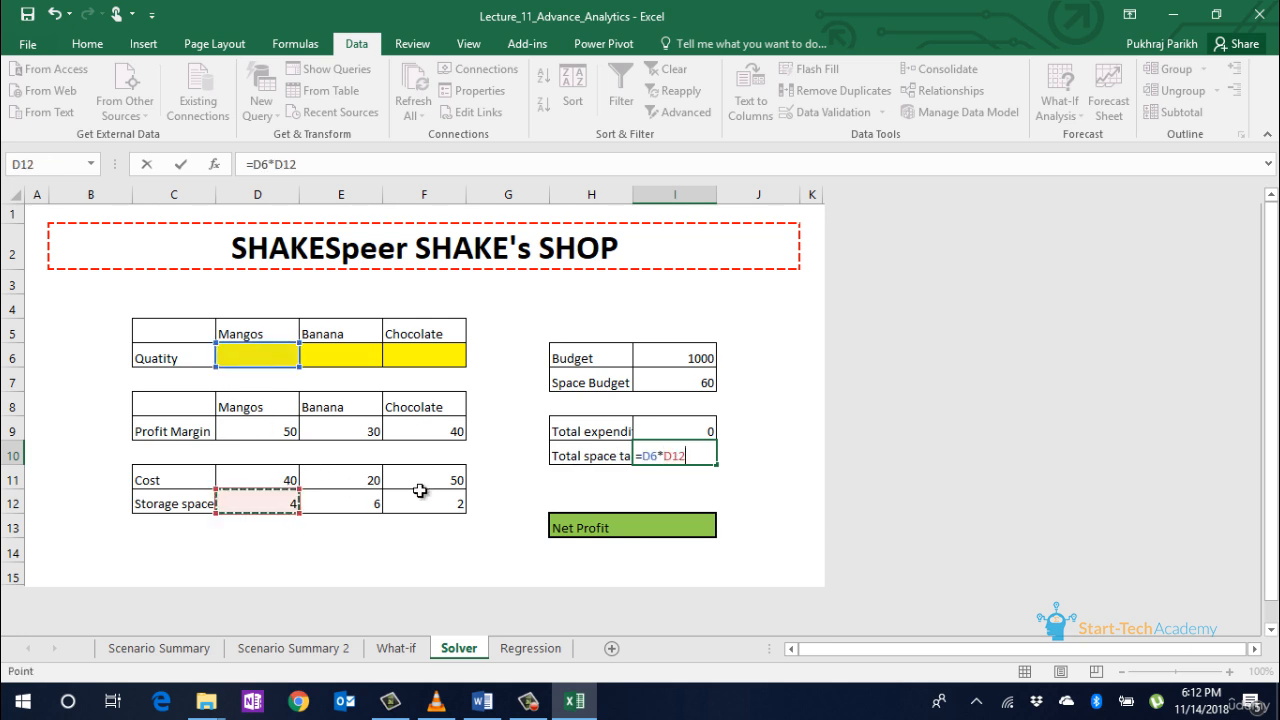
pyautogui.write('+')
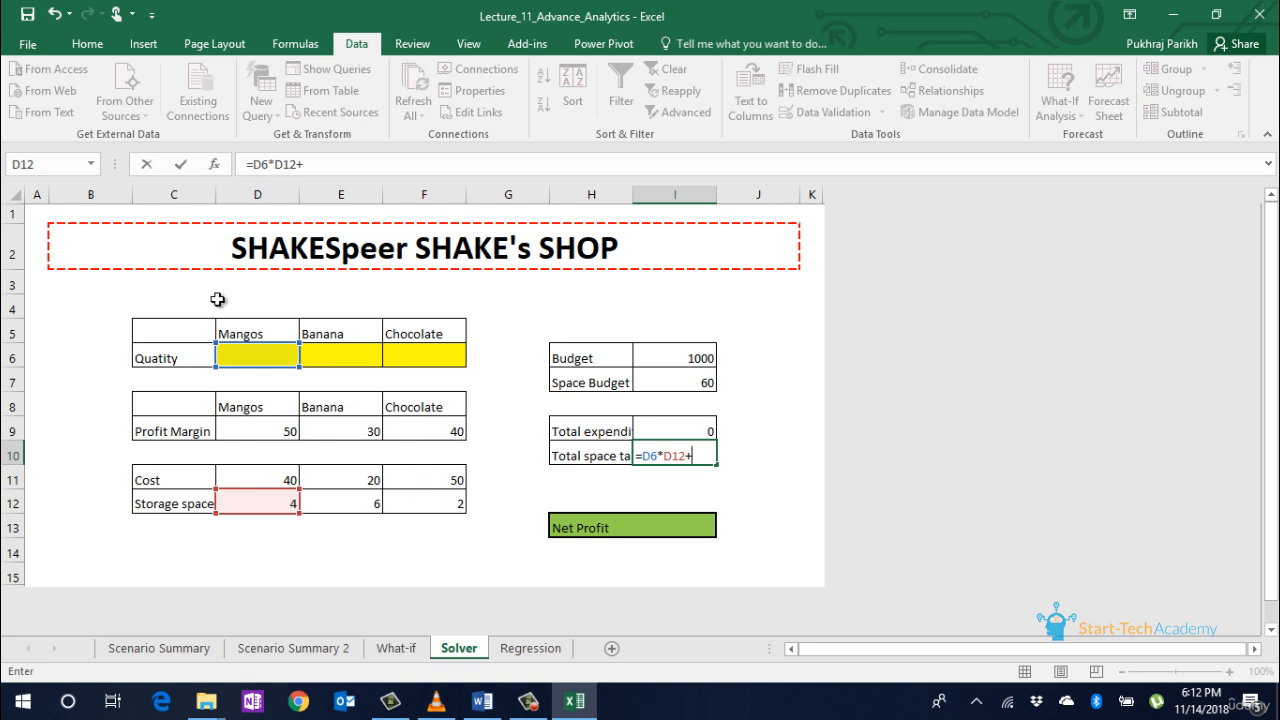
pyautogui.click(348, 364)
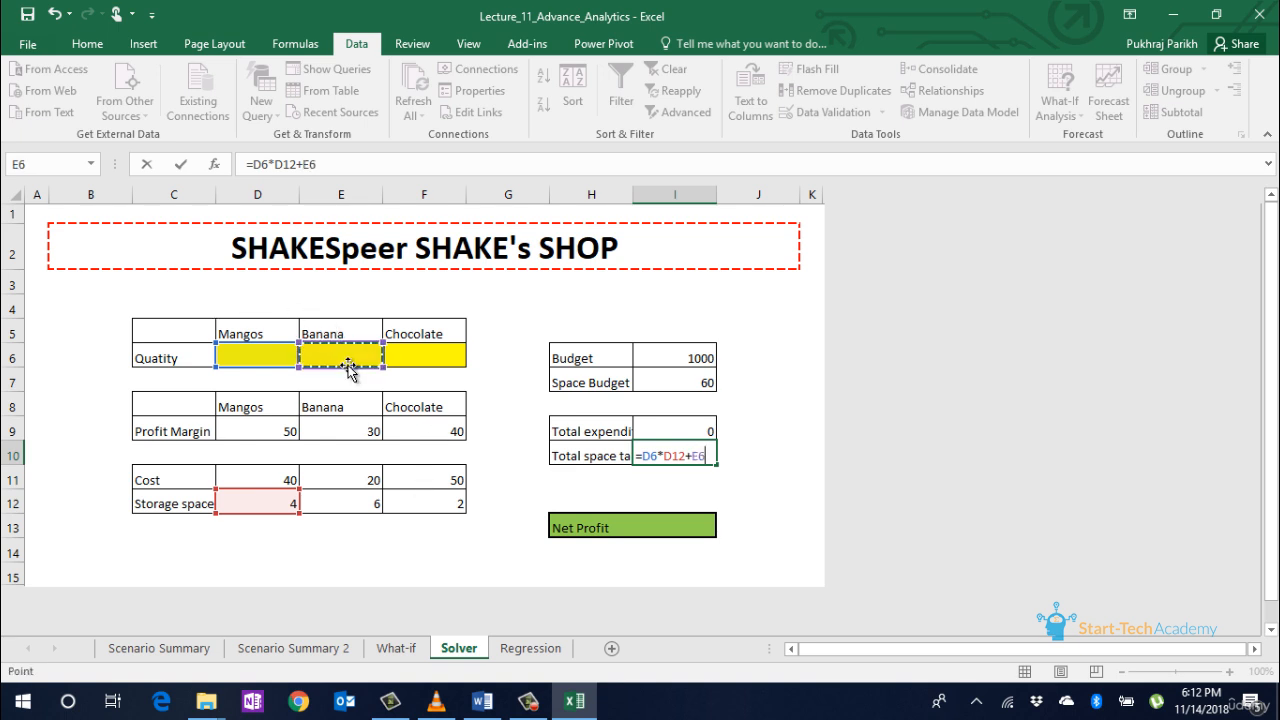
pyautogui.write('*')
pyautogui.press('Down')
pyautogui.press('Down')
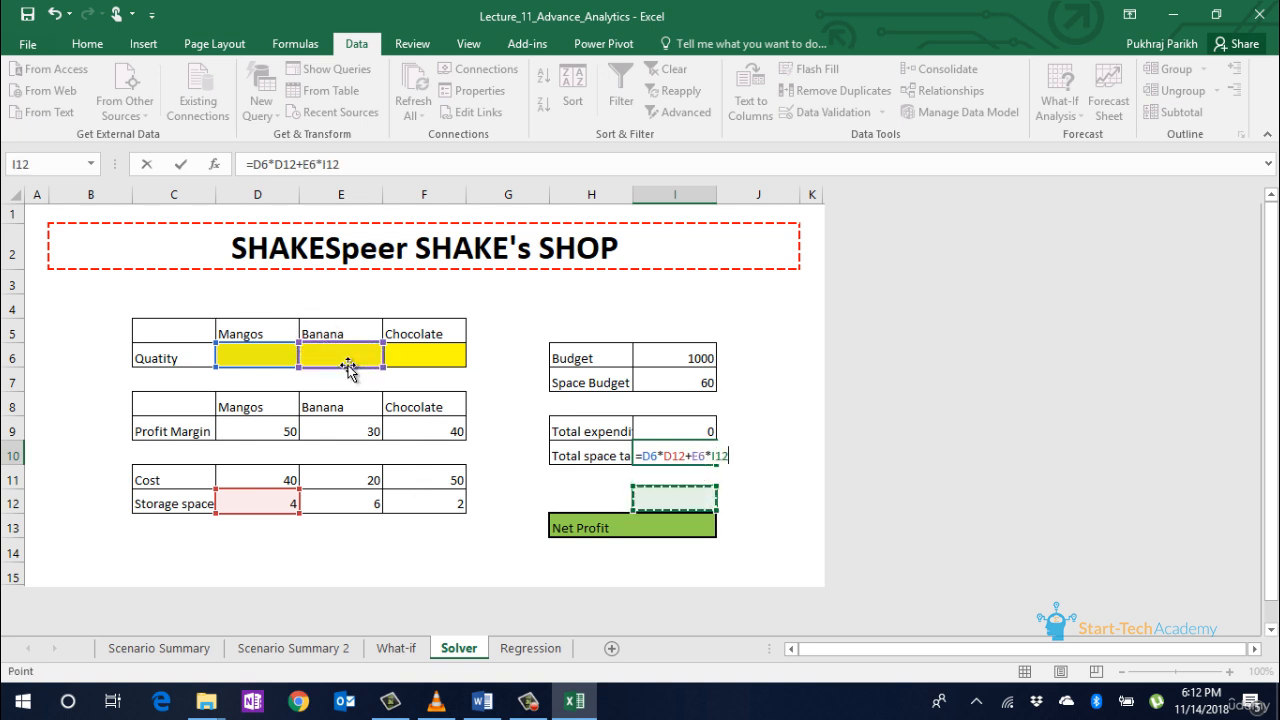
pyautogui.press('Left')
pyautogui.press('Left')
pyautogui.press('Left')
pyautogui.press('Left')
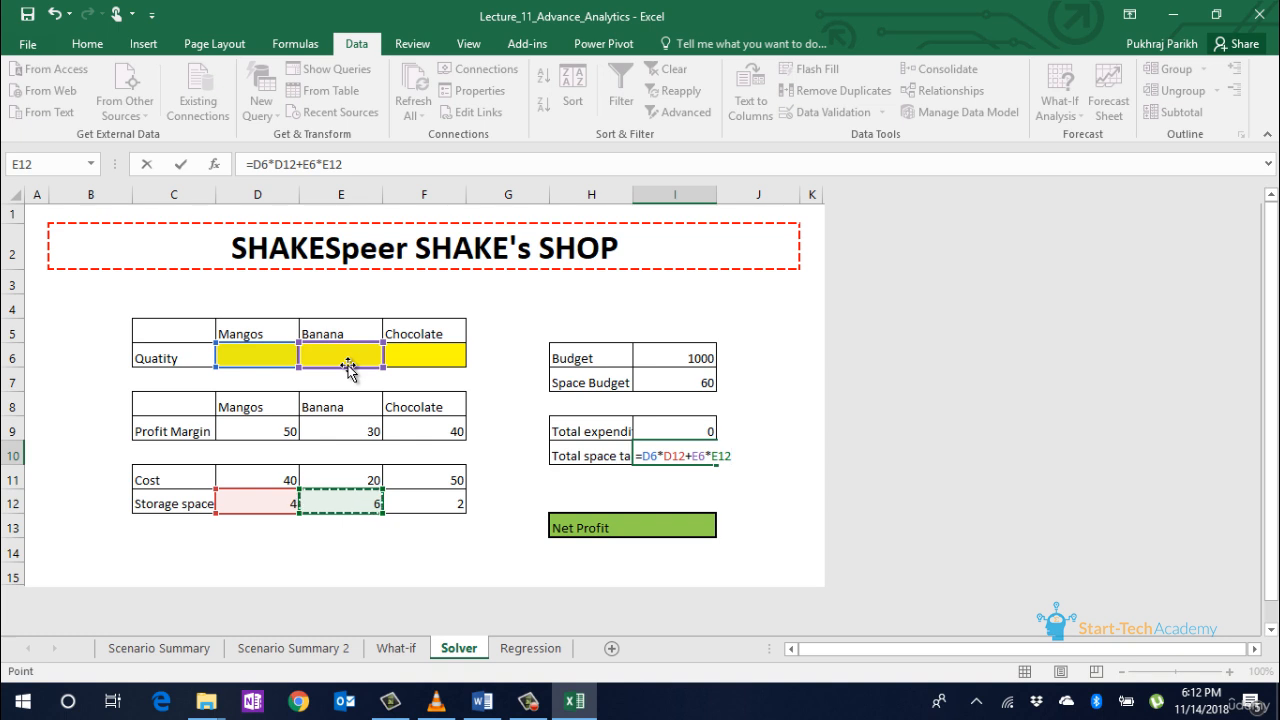
pyautogui.write('+')
pyautogui.click(396, 352)
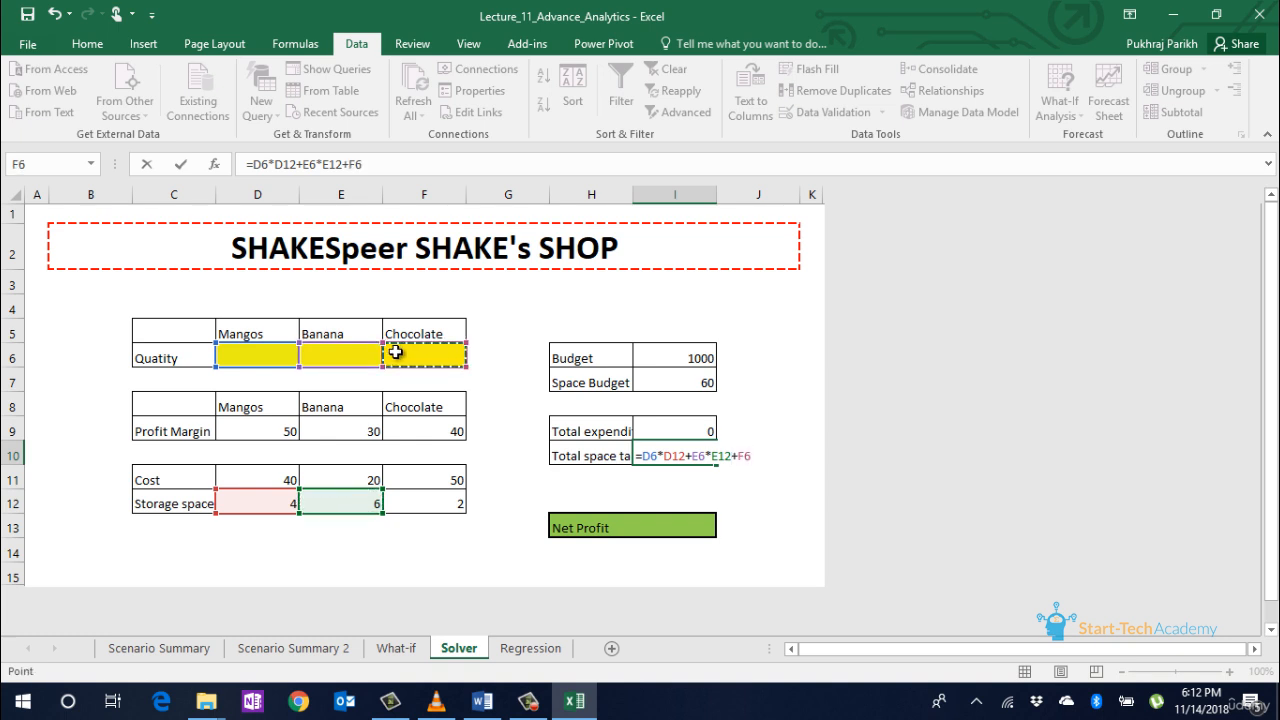
pyautogui.write('*')
pyautogui.click(432, 506)
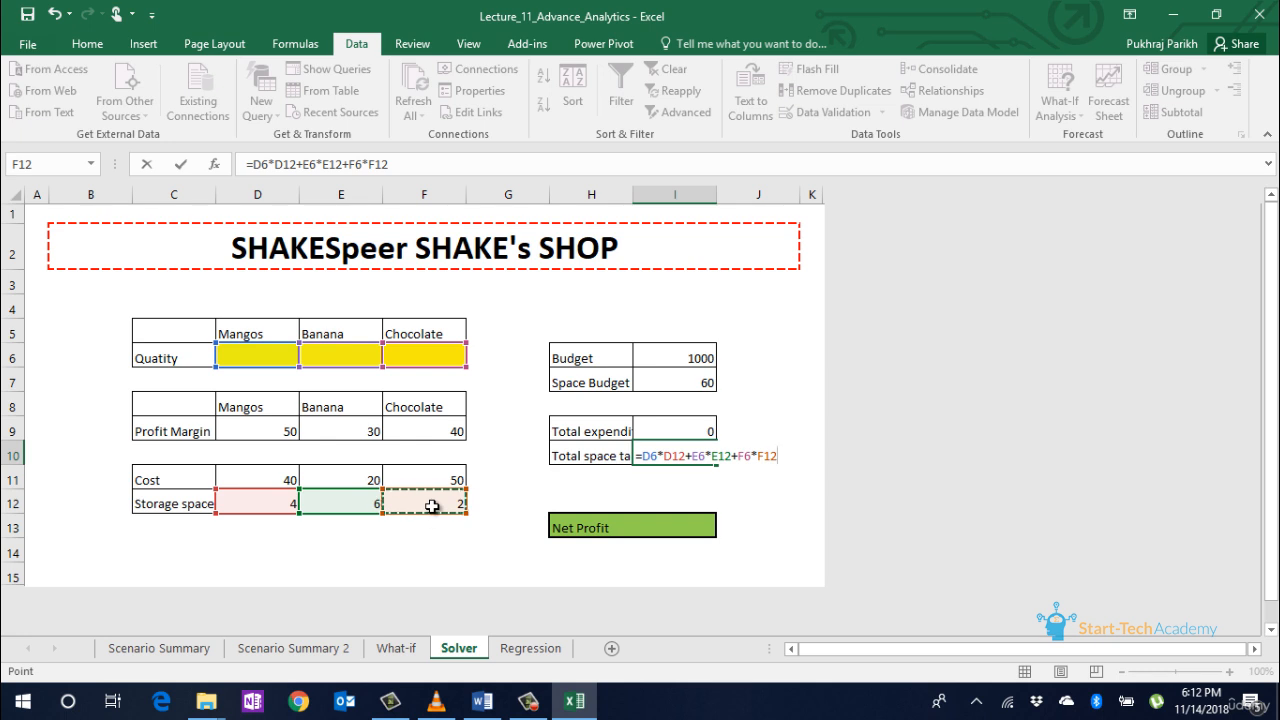
pyautogui.press('Return')
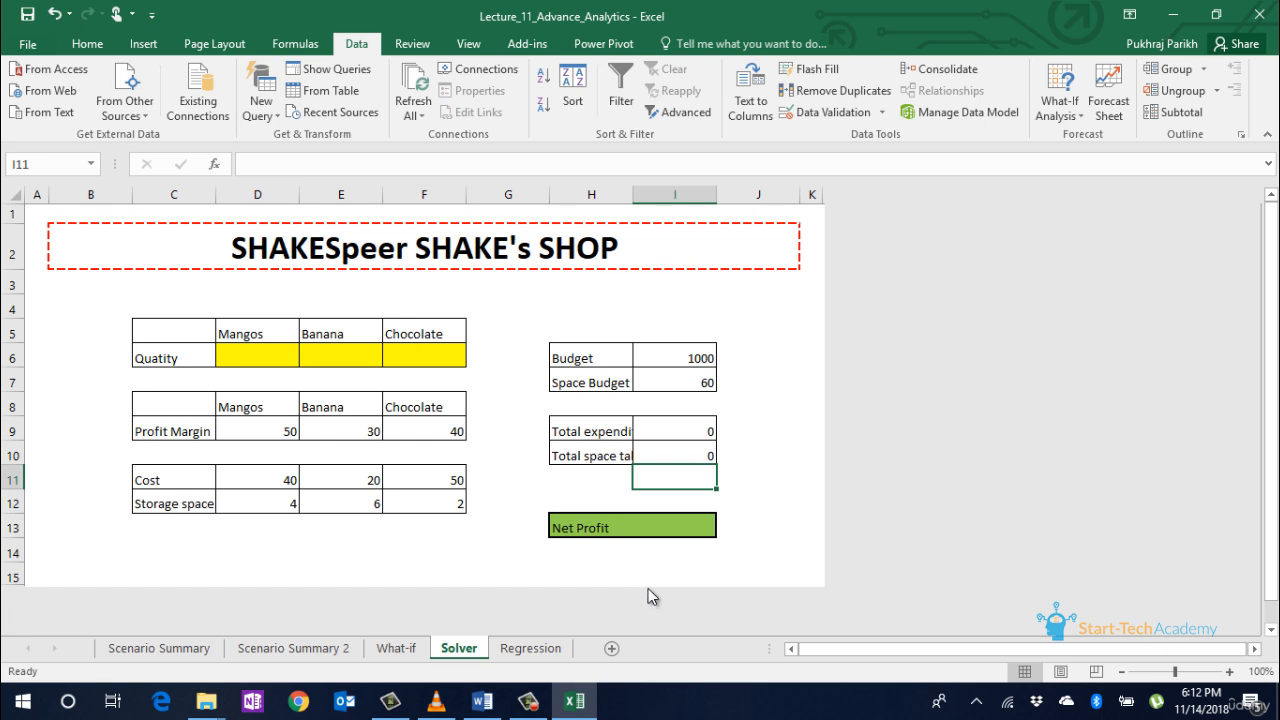
# - Calculate Net Profit in I13 from the quantities and profit margins with the formula =D6*D9+E6*E9+F6*F9
pyautogui.moveTo(702, 358); pyautogui.dragTo(702, 382)
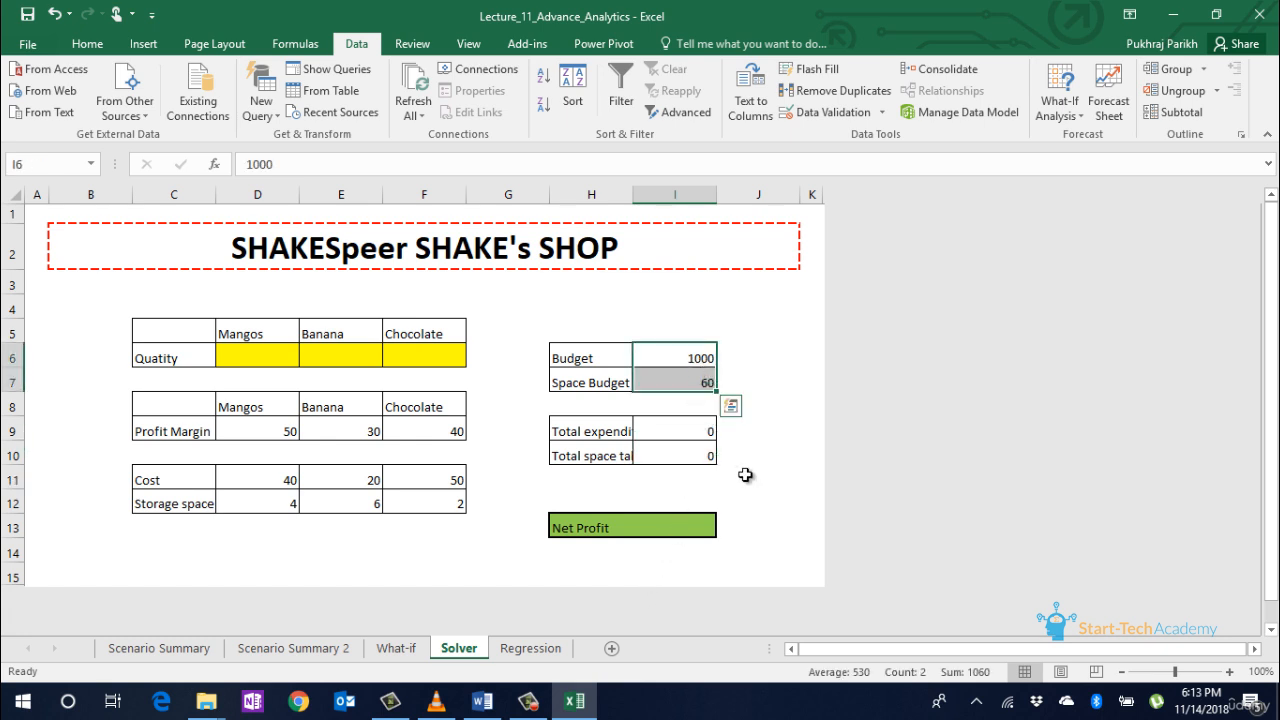
pyautogui.click(689, 523)
pyautogui.write('=')
pyautogui.click(270, 352)
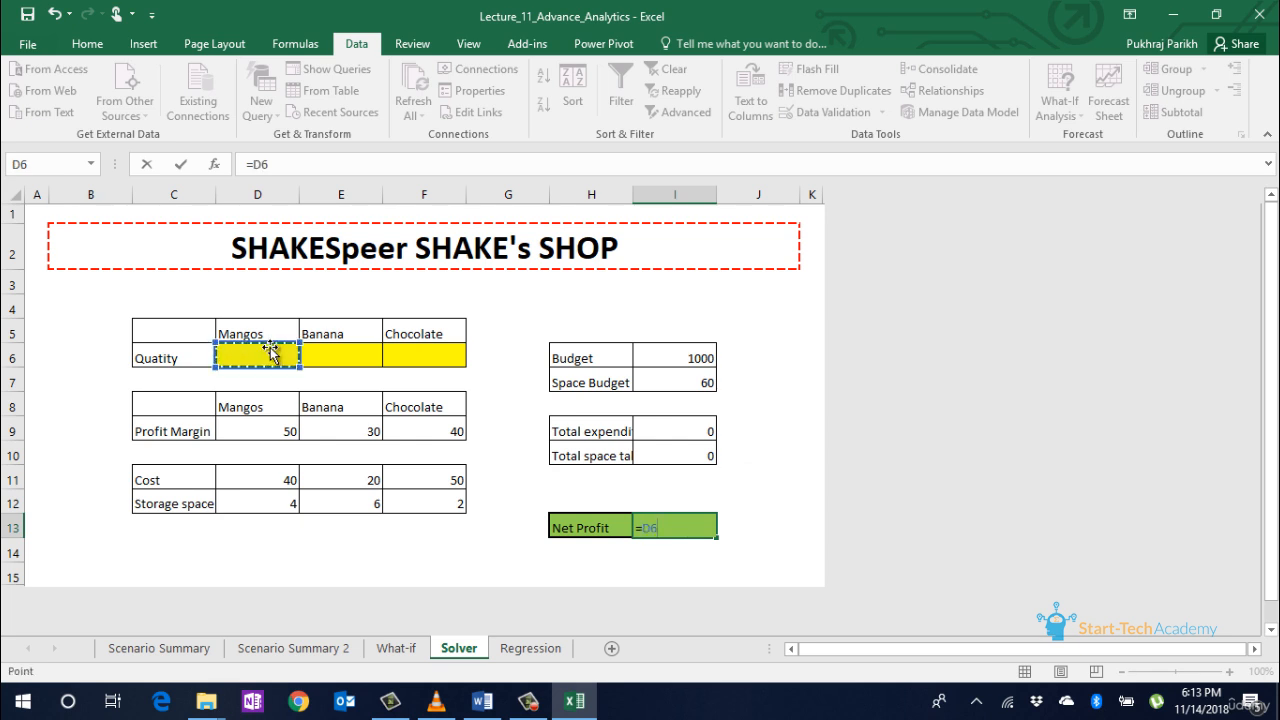
pyautogui.write('*')
pyautogui.click(271, 425)
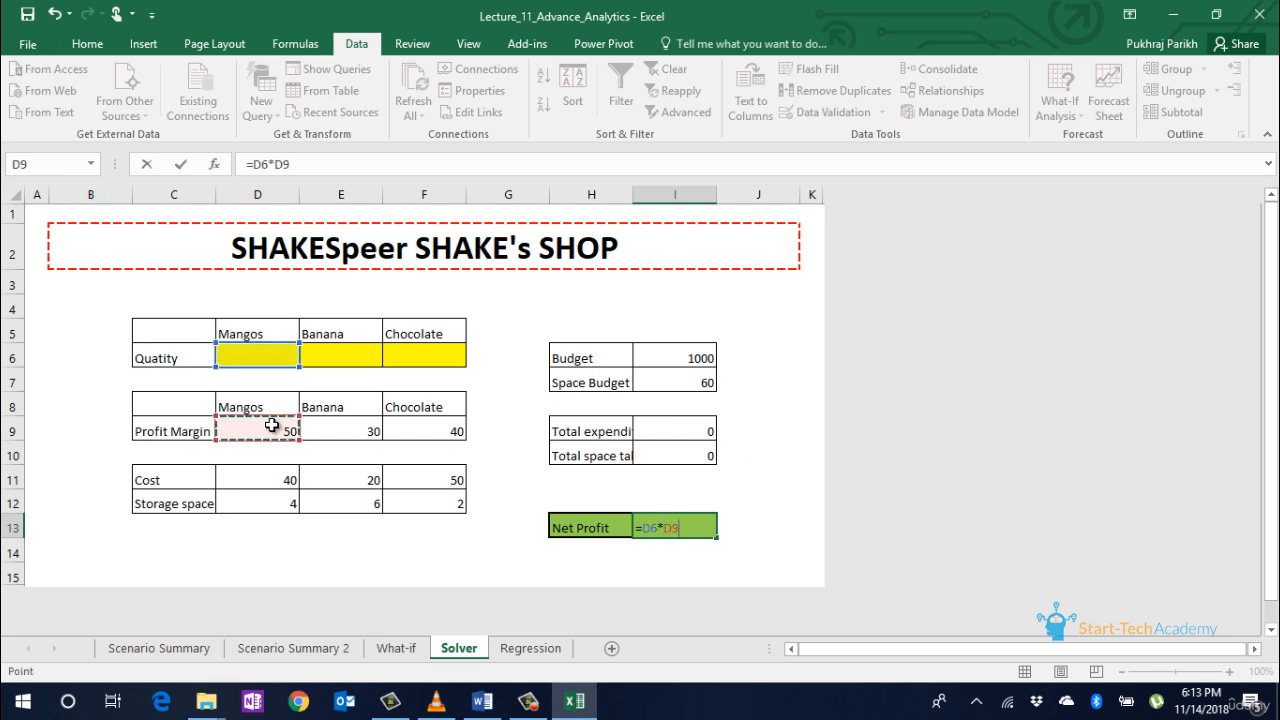
pyautogui.write('+')
pyautogui.click(341, 365)
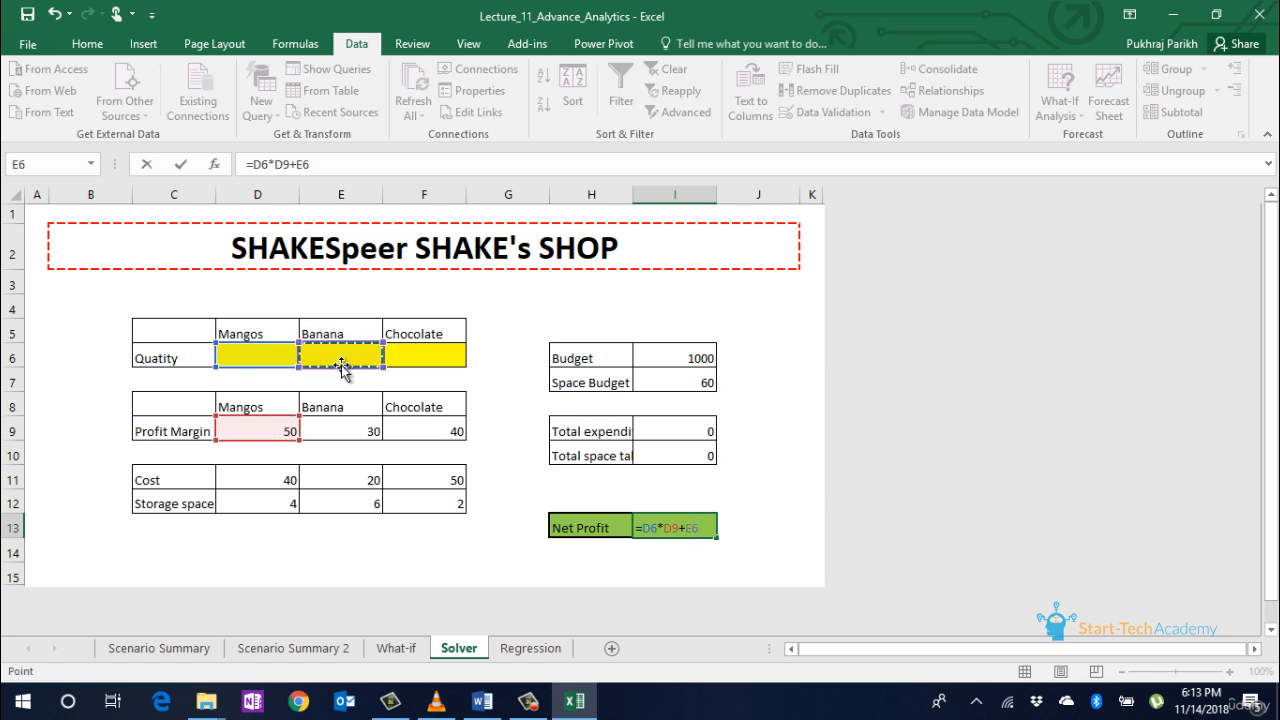
pyautogui.write('*')
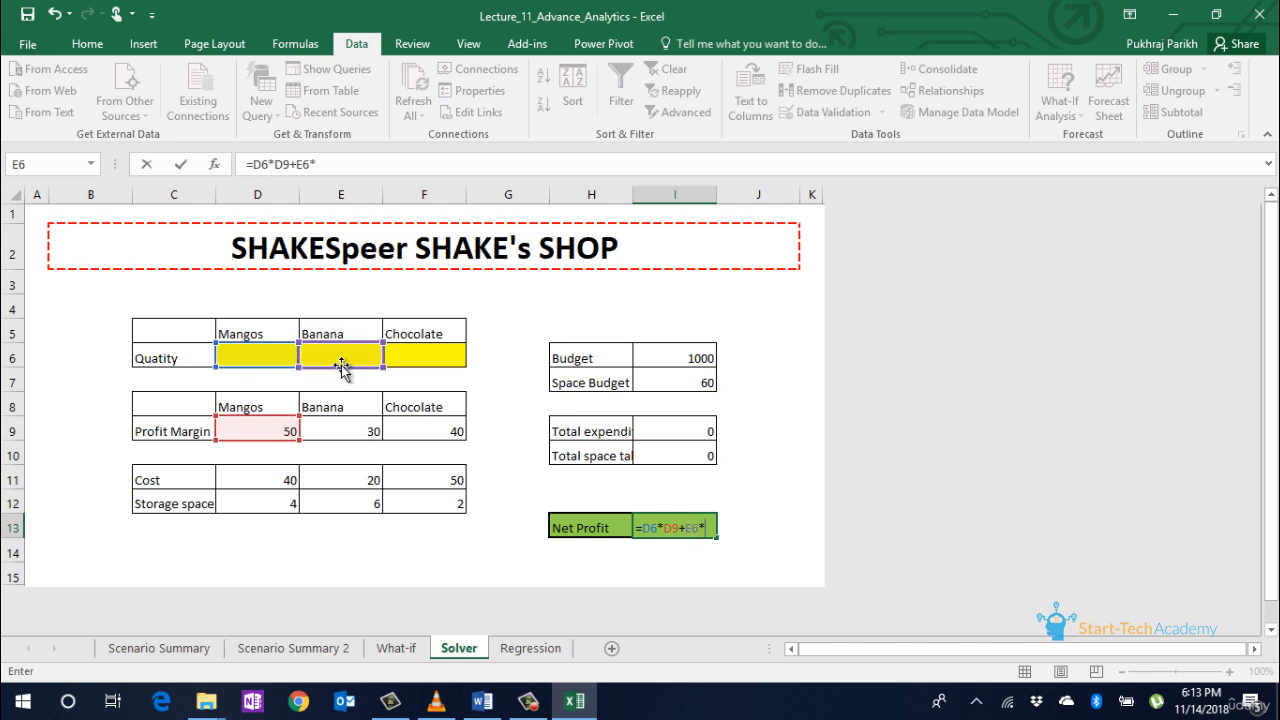
pyautogui.click(342, 427)
pyautogui.write('+')
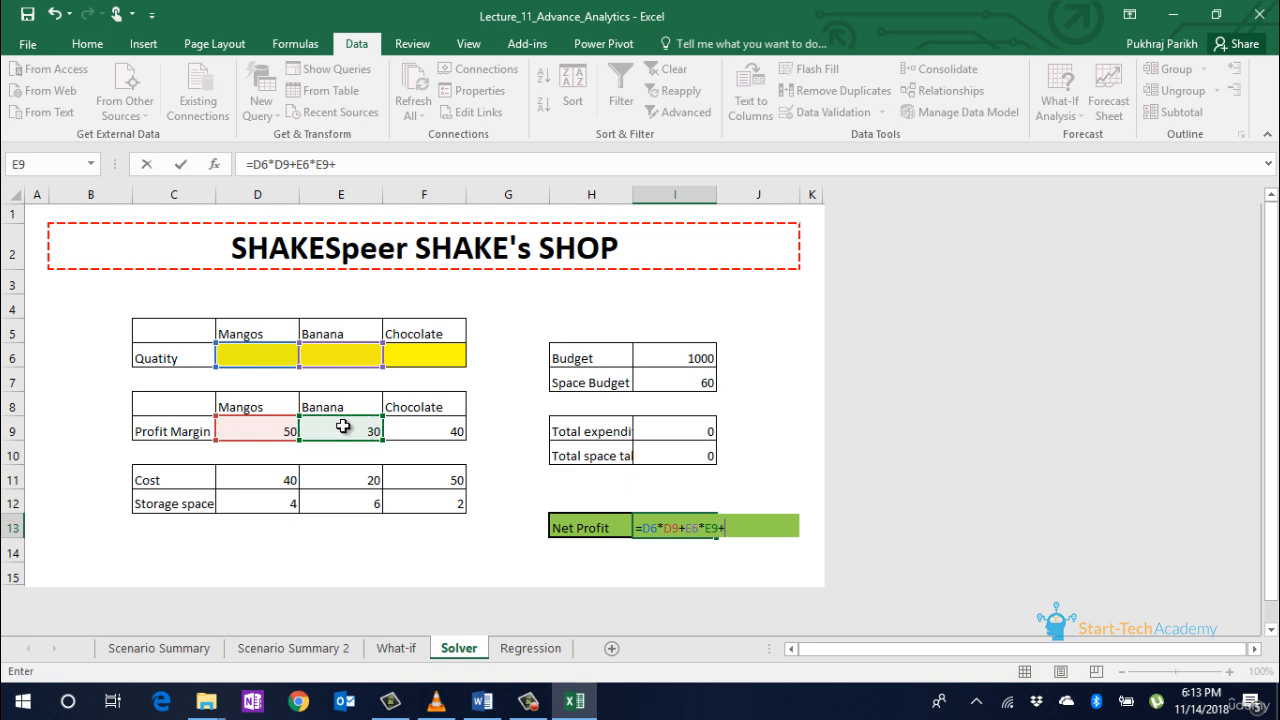
pyautogui.click(422, 358)
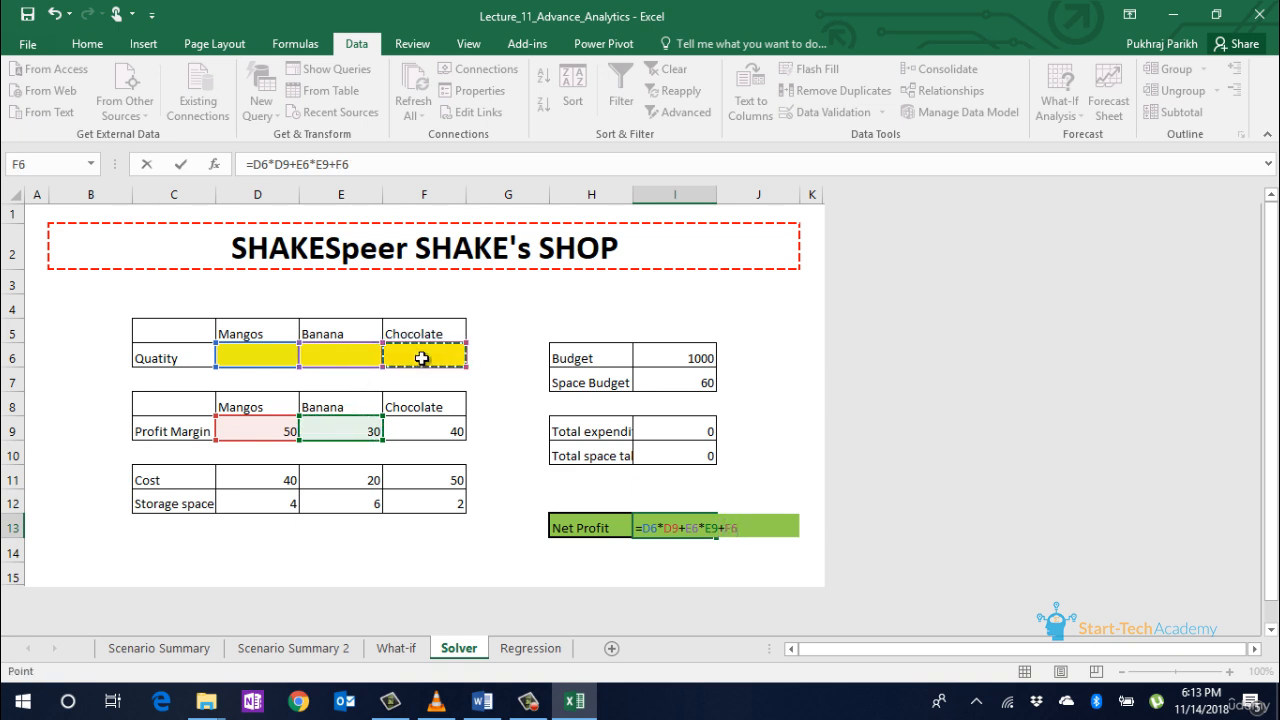
pyautogui.write('*')
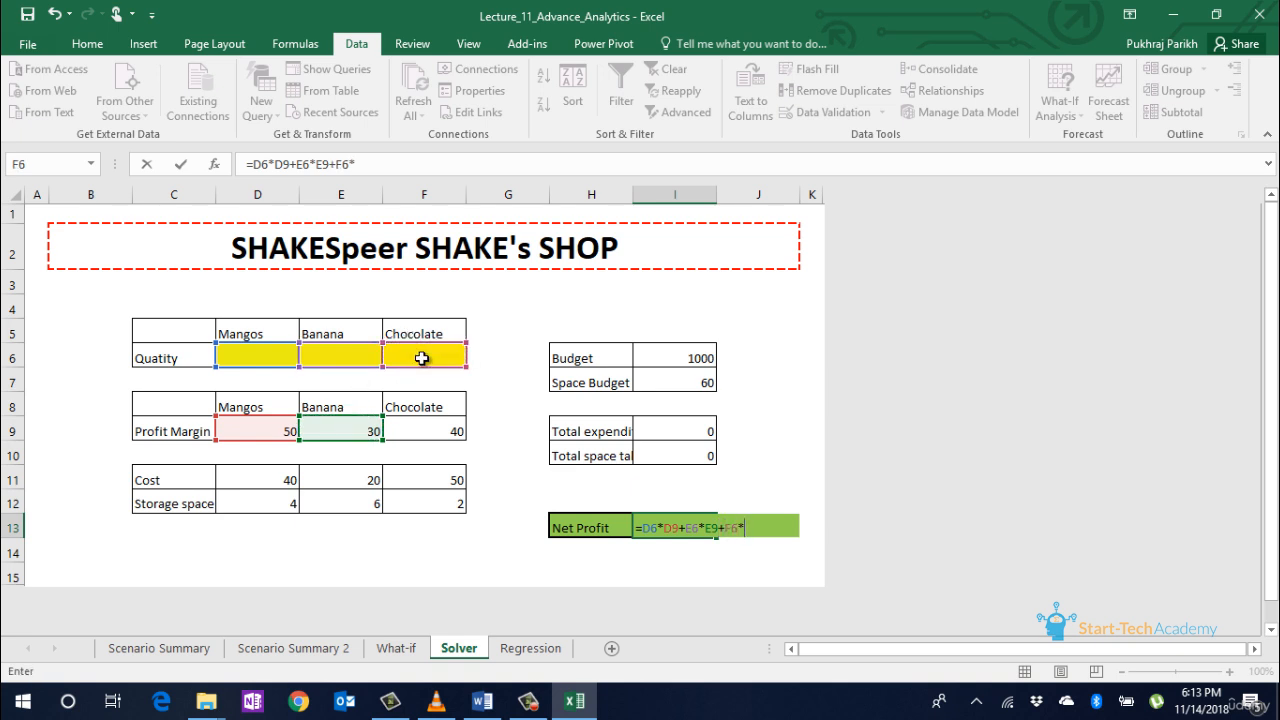
pyautogui.click(427, 431)
pyautogui.press('Return')
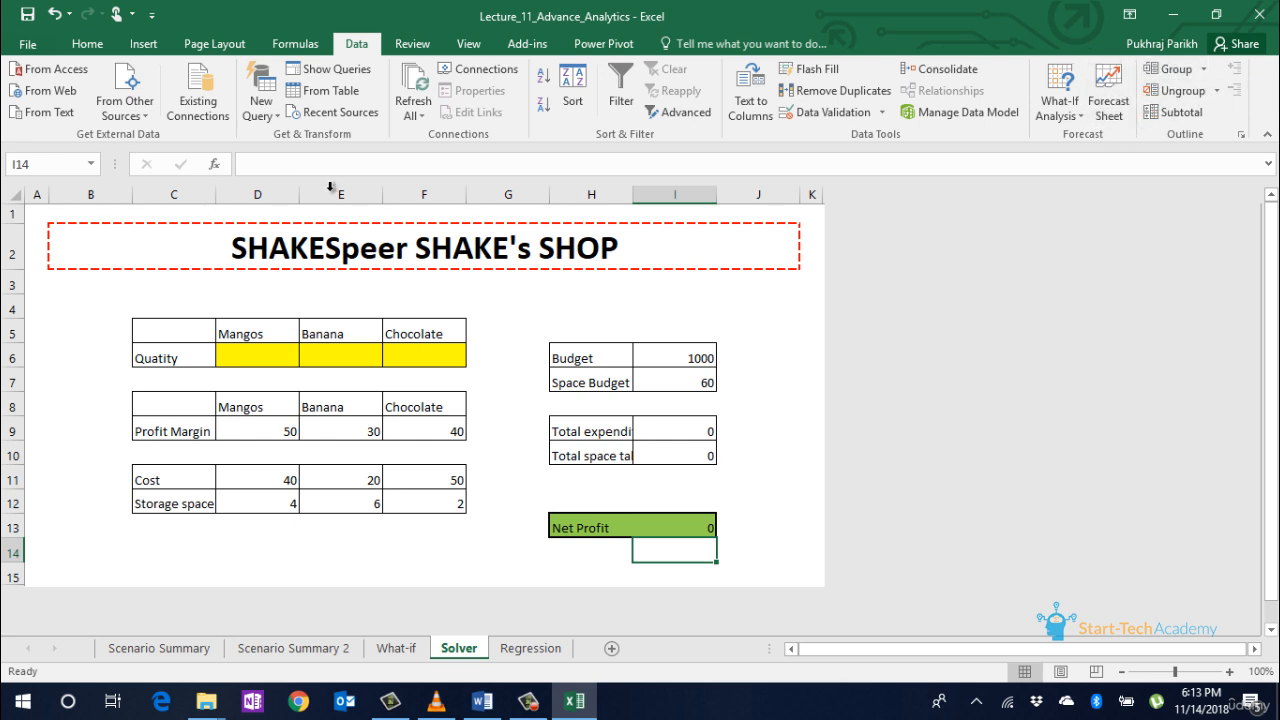
# - Enable the Solver Add-in through the Excel Add-ins management in the program options
pyautogui.click(44, 52)
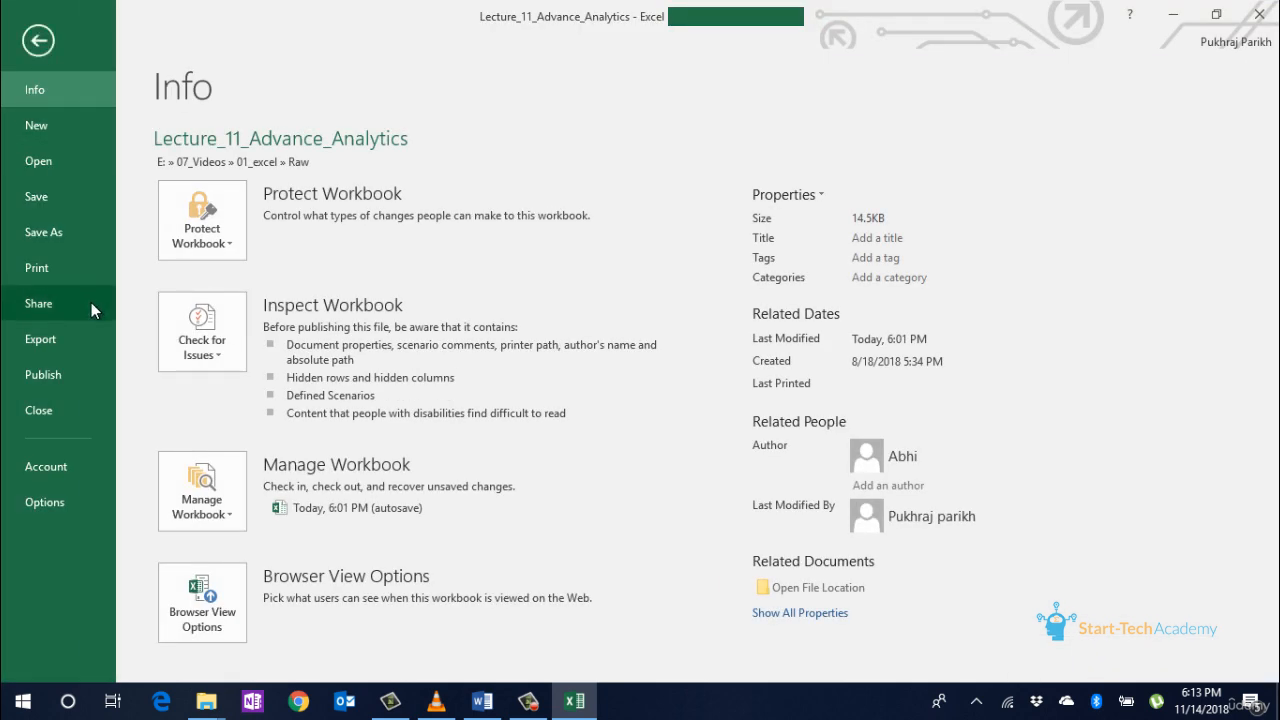
pyautogui.press('Escape')
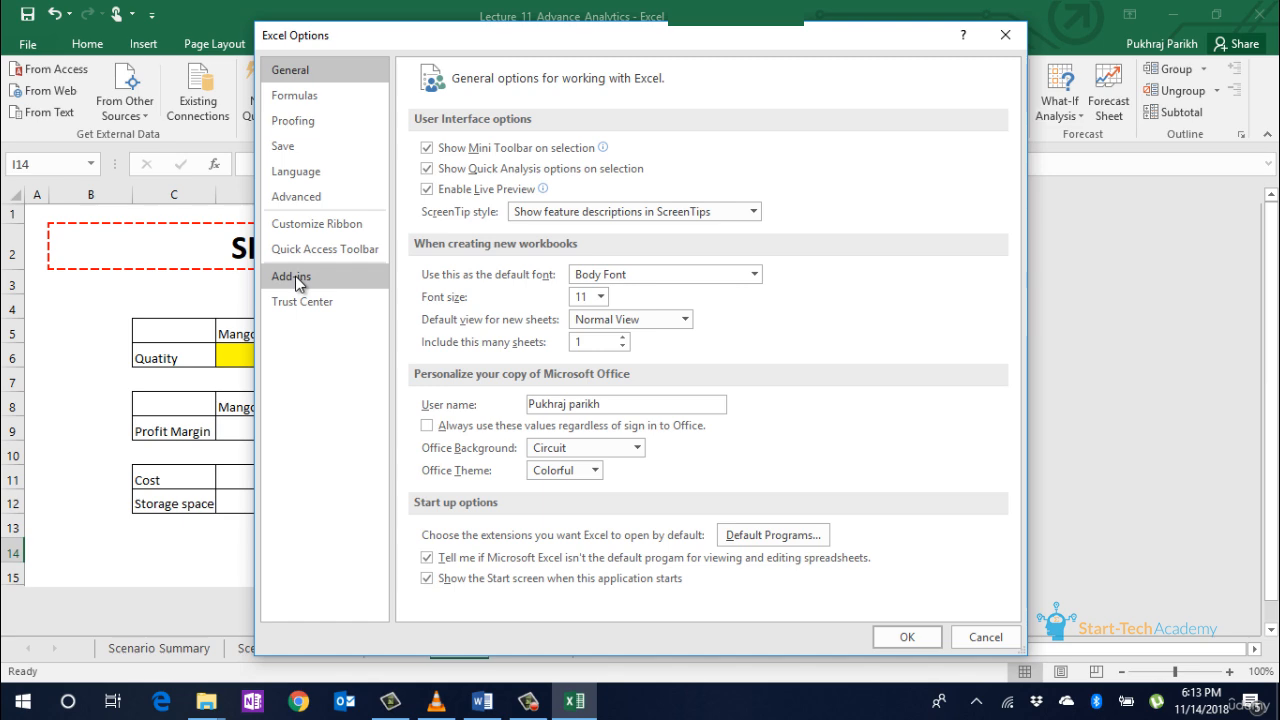
pyautogui.click(375, 285)
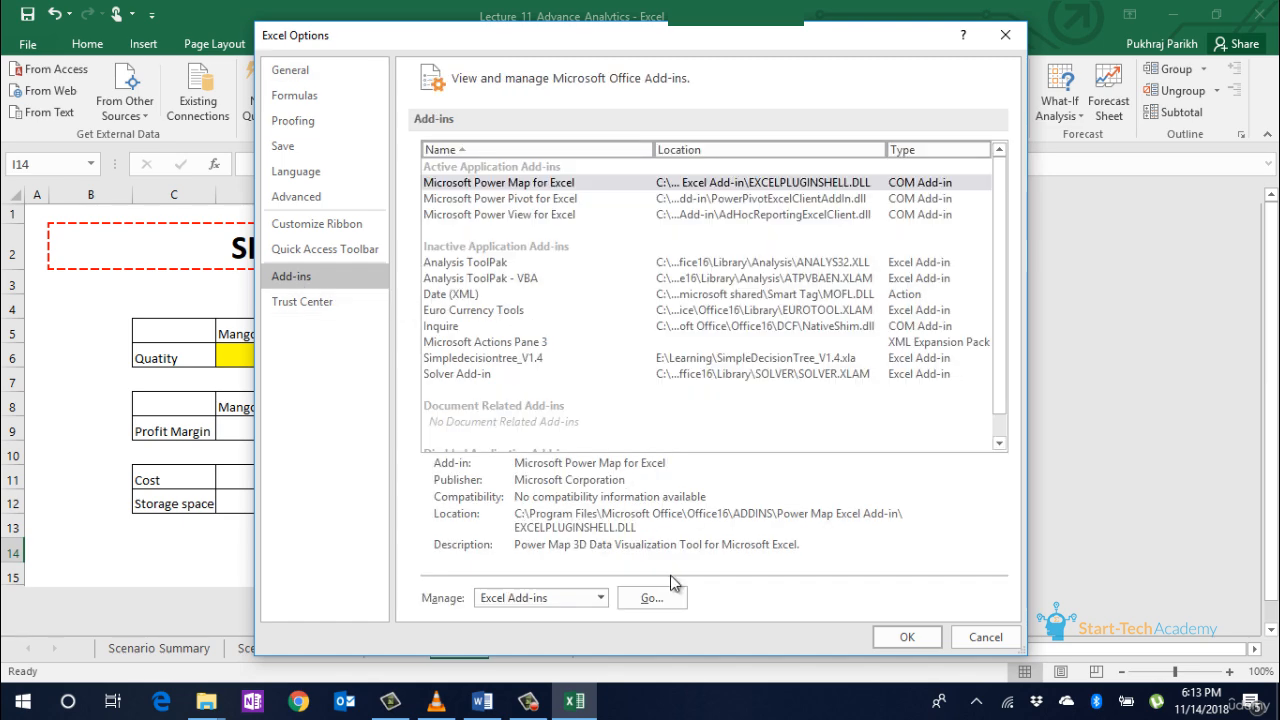
pyautogui.click(652, 598)
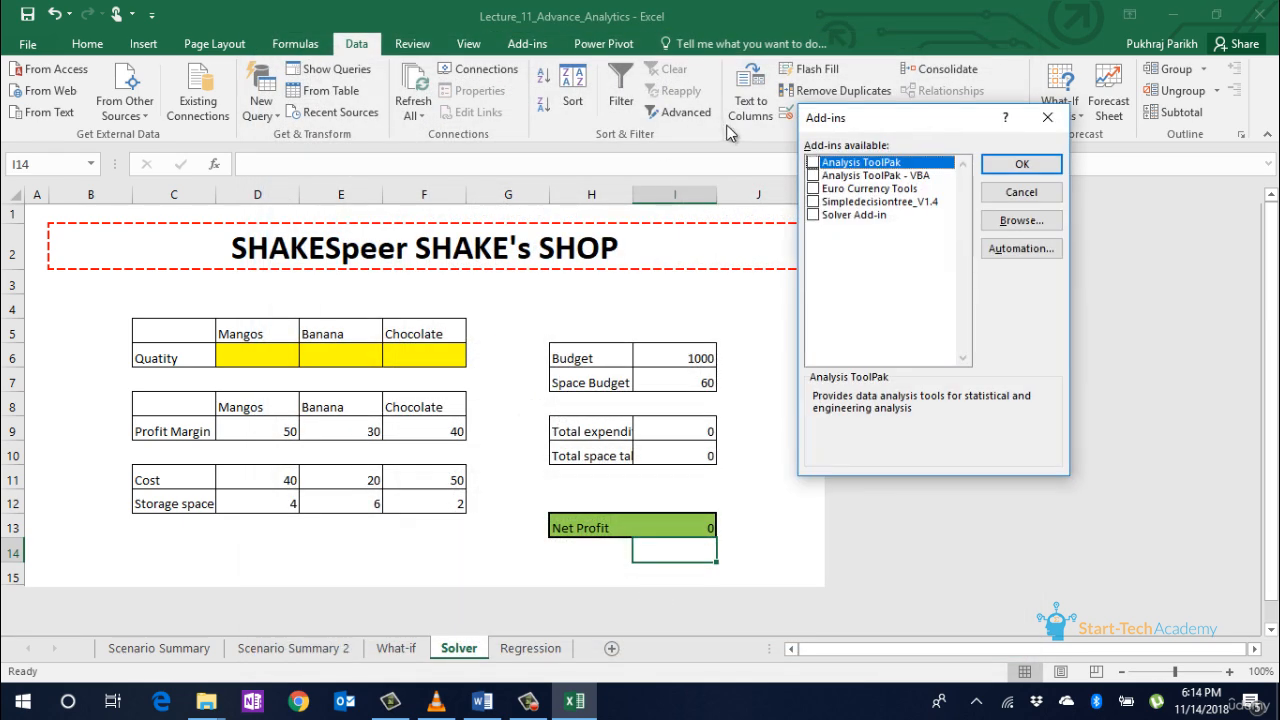
pyautogui.click(813, 215)
pyautogui.click(1021, 164)
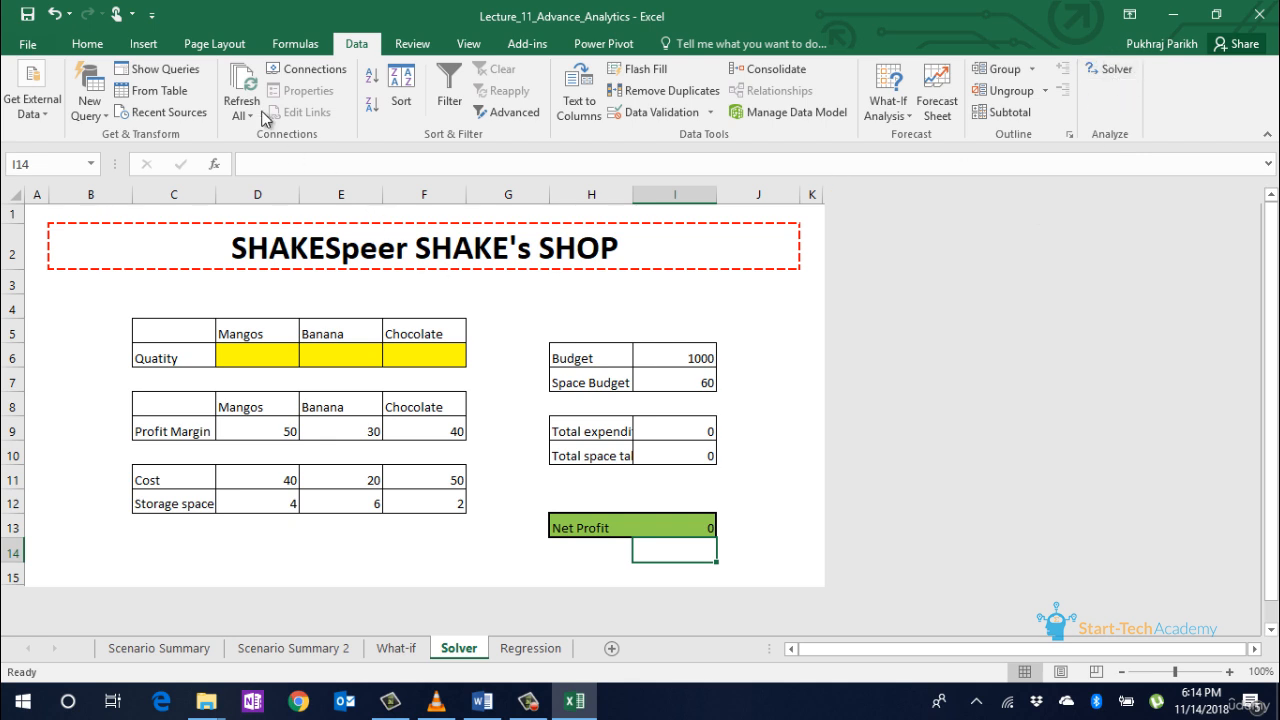
# - Start Solver and set the objective to maximize the Net Profit cell I13
pyautogui.click(1113, 69)
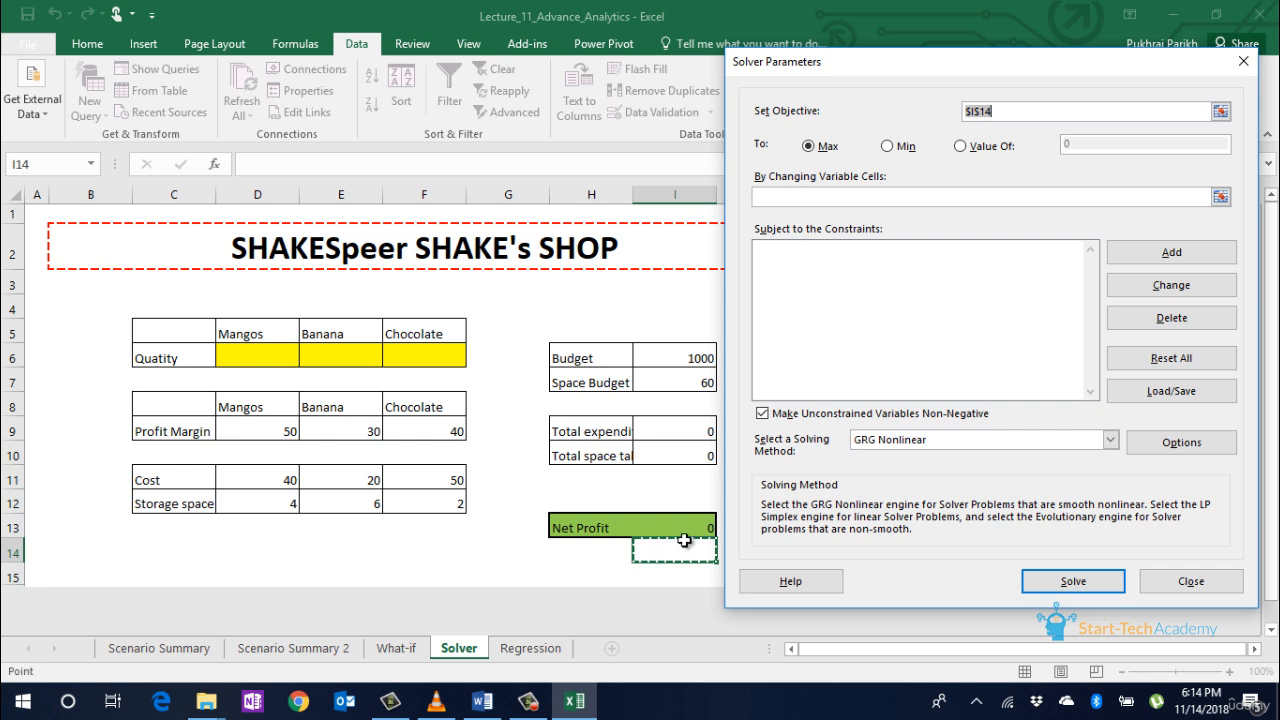
pyautogui.click(694, 524)
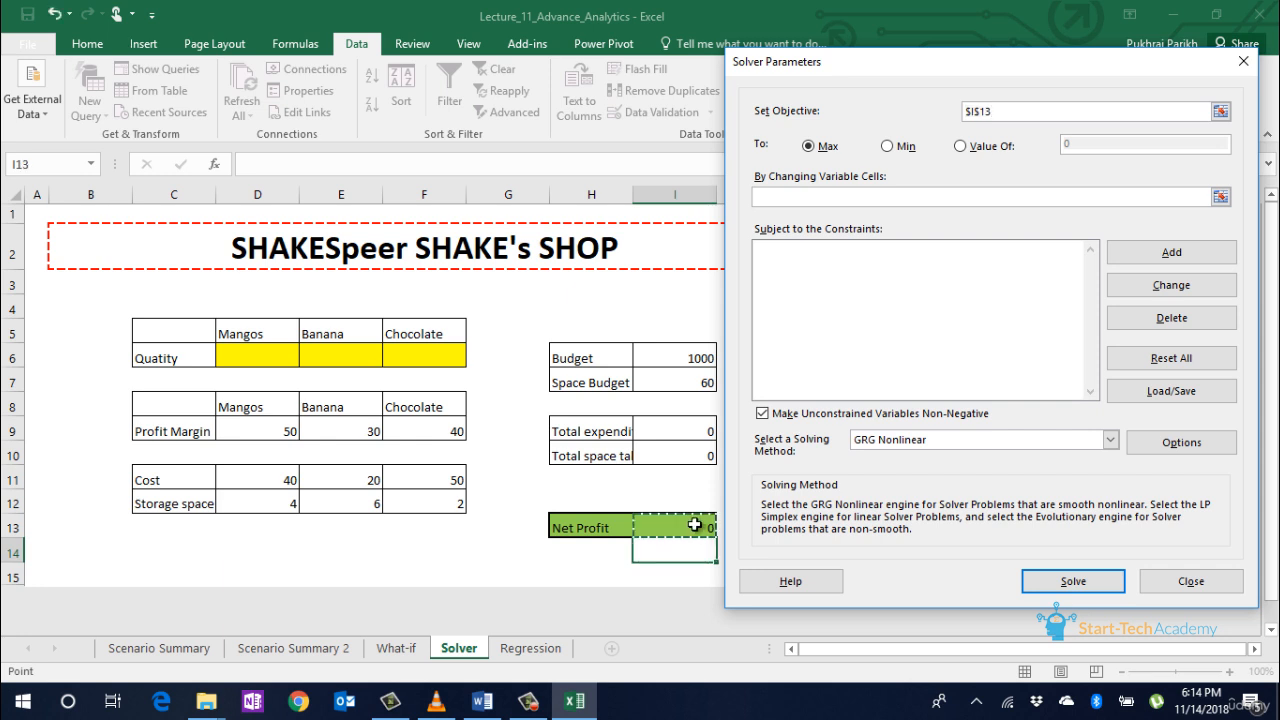
pyautogui.click(809, 147)
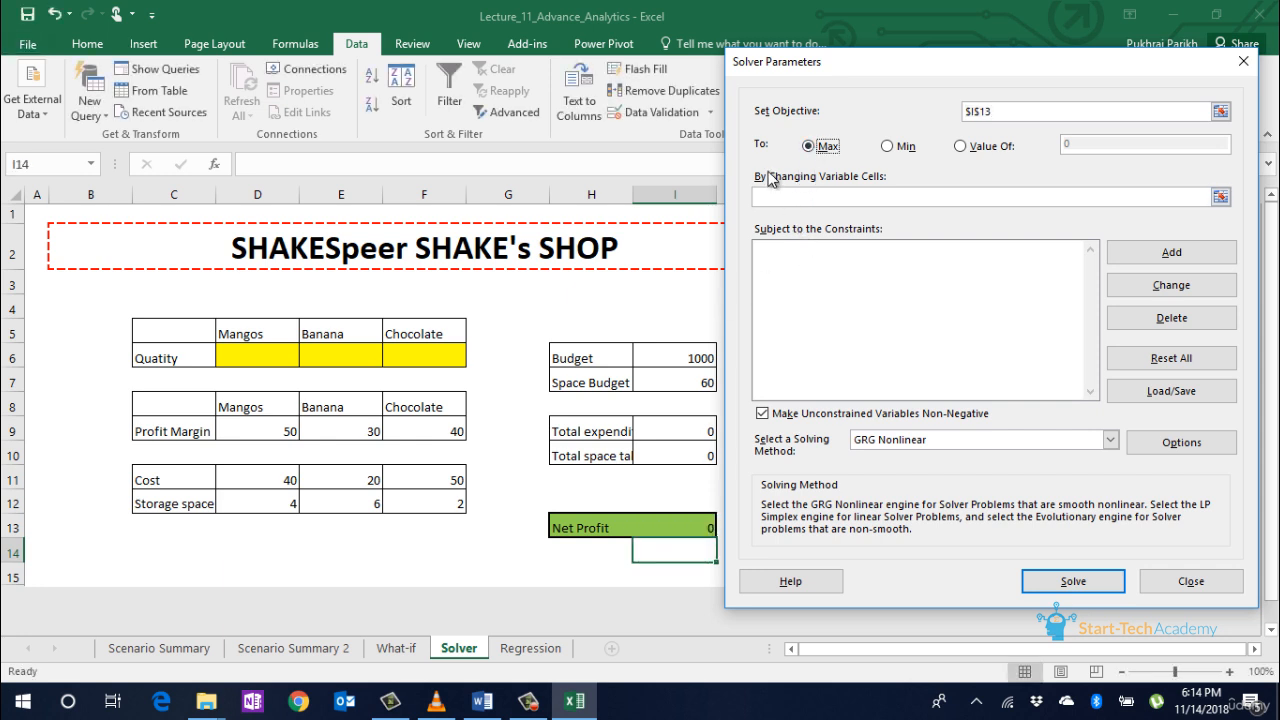
# - Set the Solver's changing variable cells to the quantity range D6:F6
pyautogui.click(830, 196)
pyautogui.click(1221, 199)
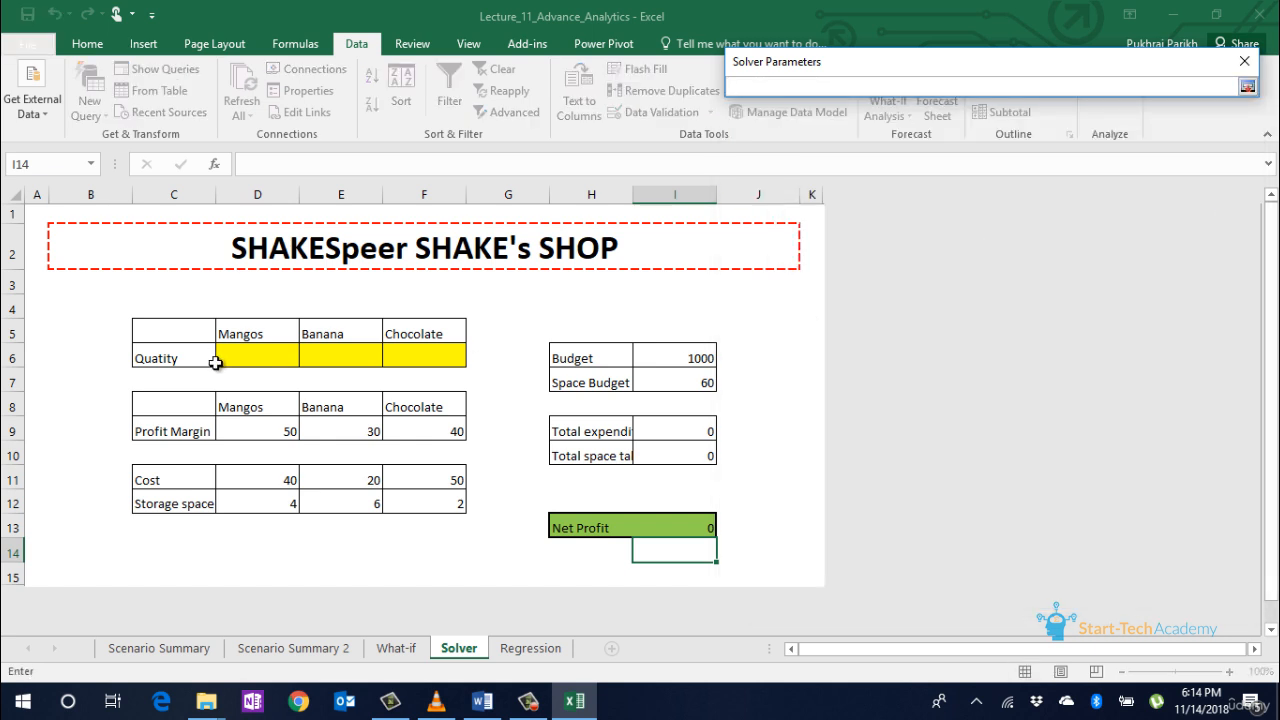
pyautogui.click(222, 358)
pyautogui.moveTo(312, 362); pyautogui.dragTo(445, 356)
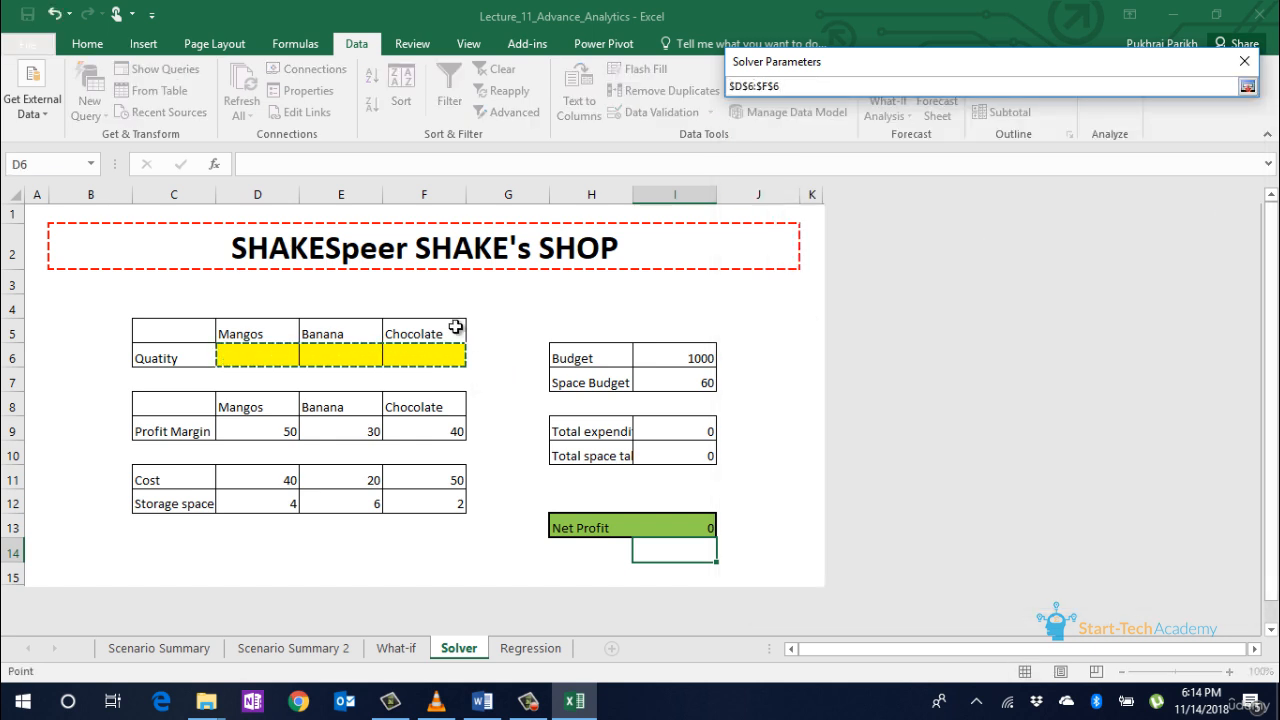
pyautogui.press('Return')
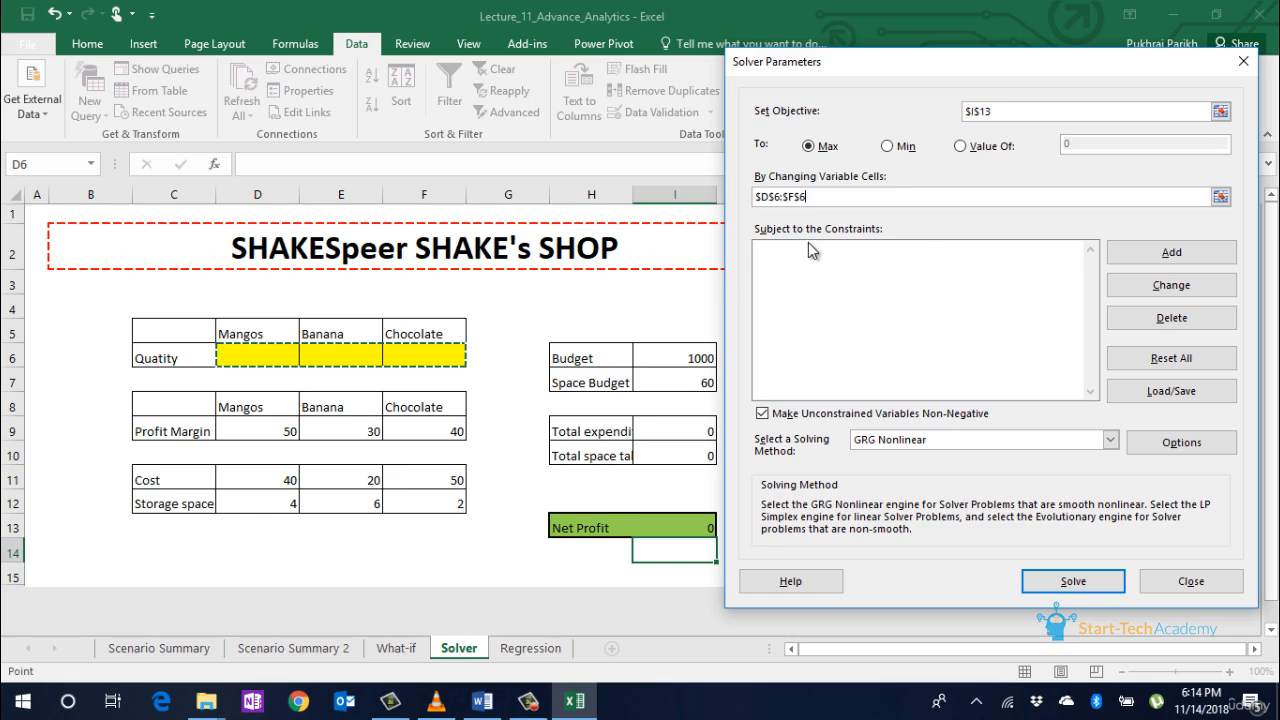
# - Add a Solver constraint keeping the Total expenditure in I9 less than or equal to the Budget in I6
pyautogui.click(1131, 255)
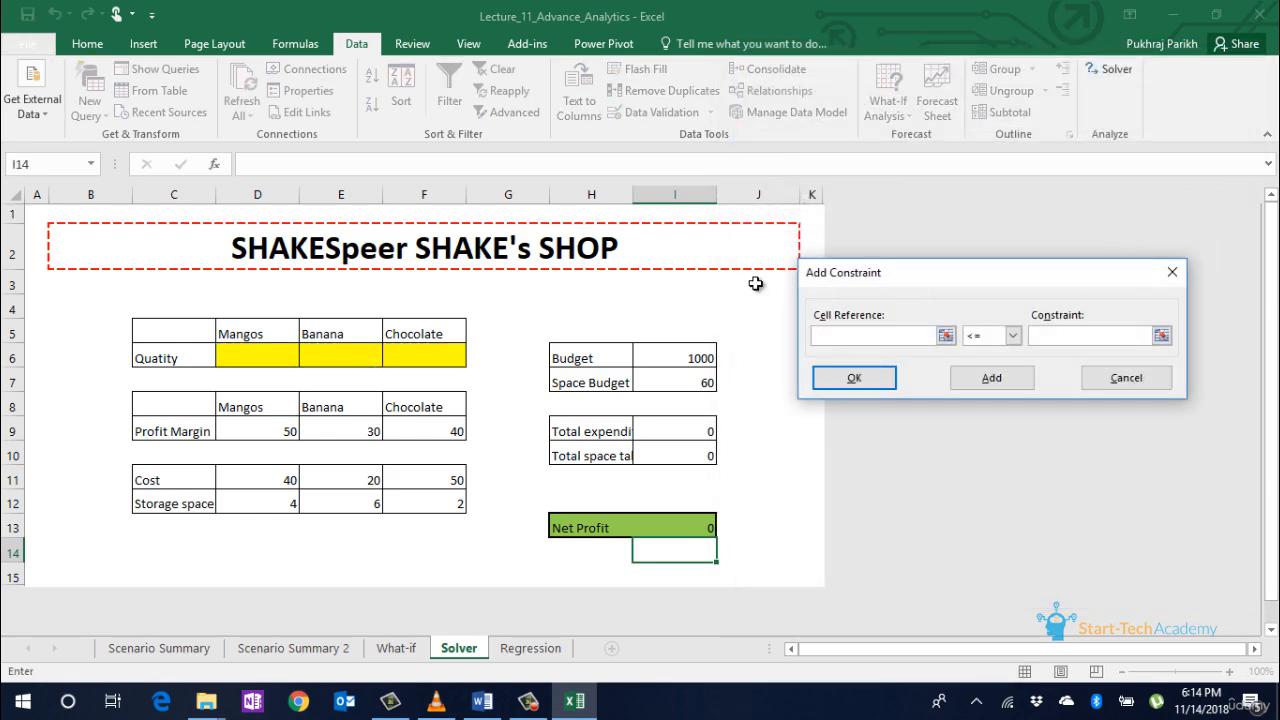
pyautogui.click(697, 432)
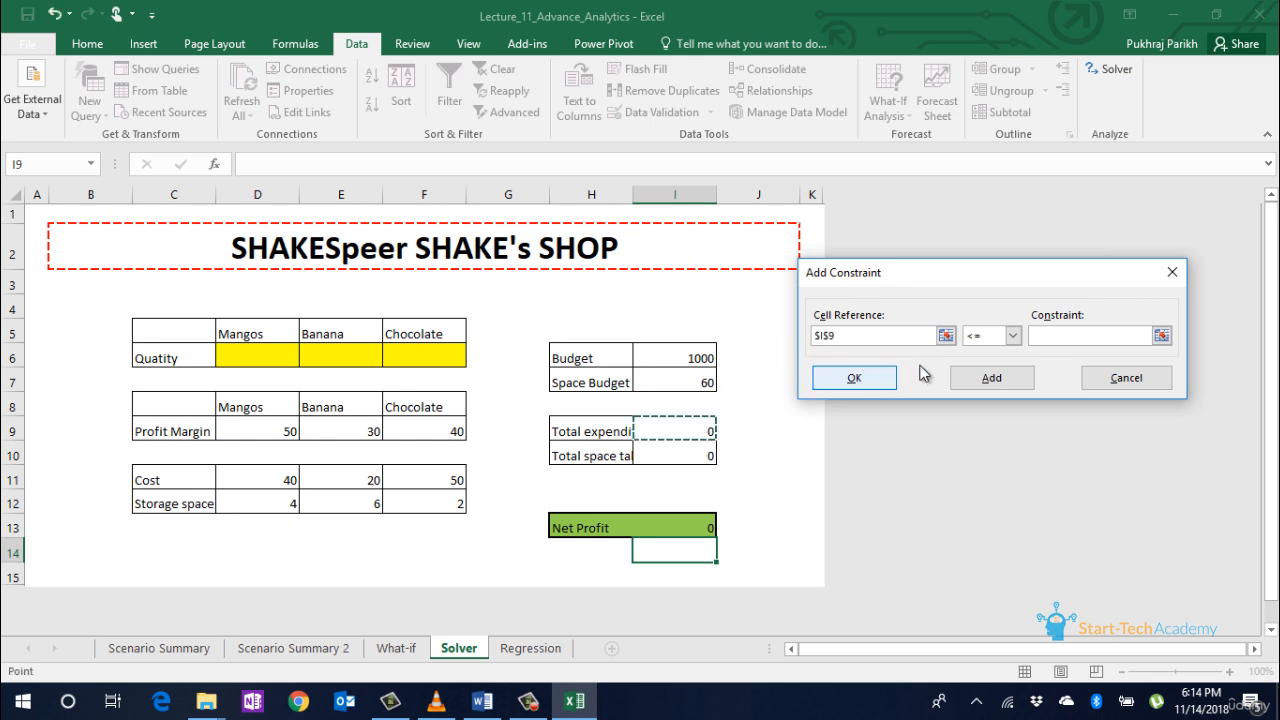
pyautogui.click(1040, 338)
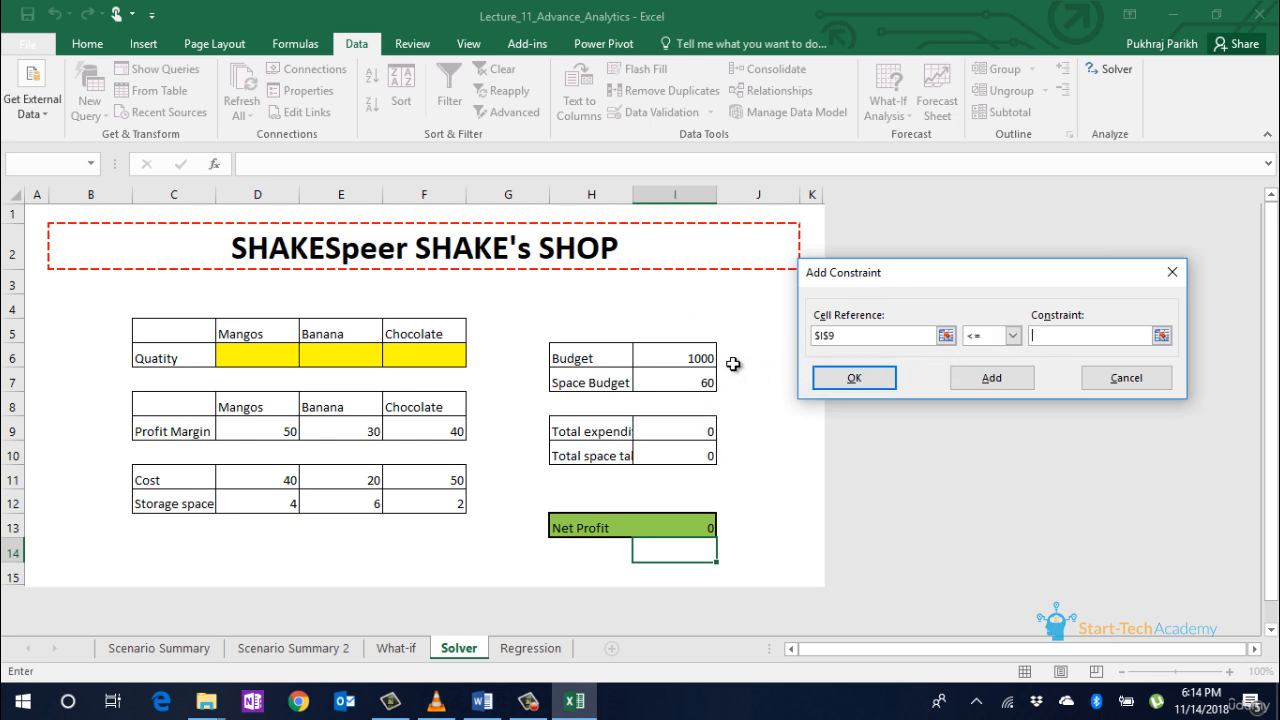
pyautogui.click(696, 357)
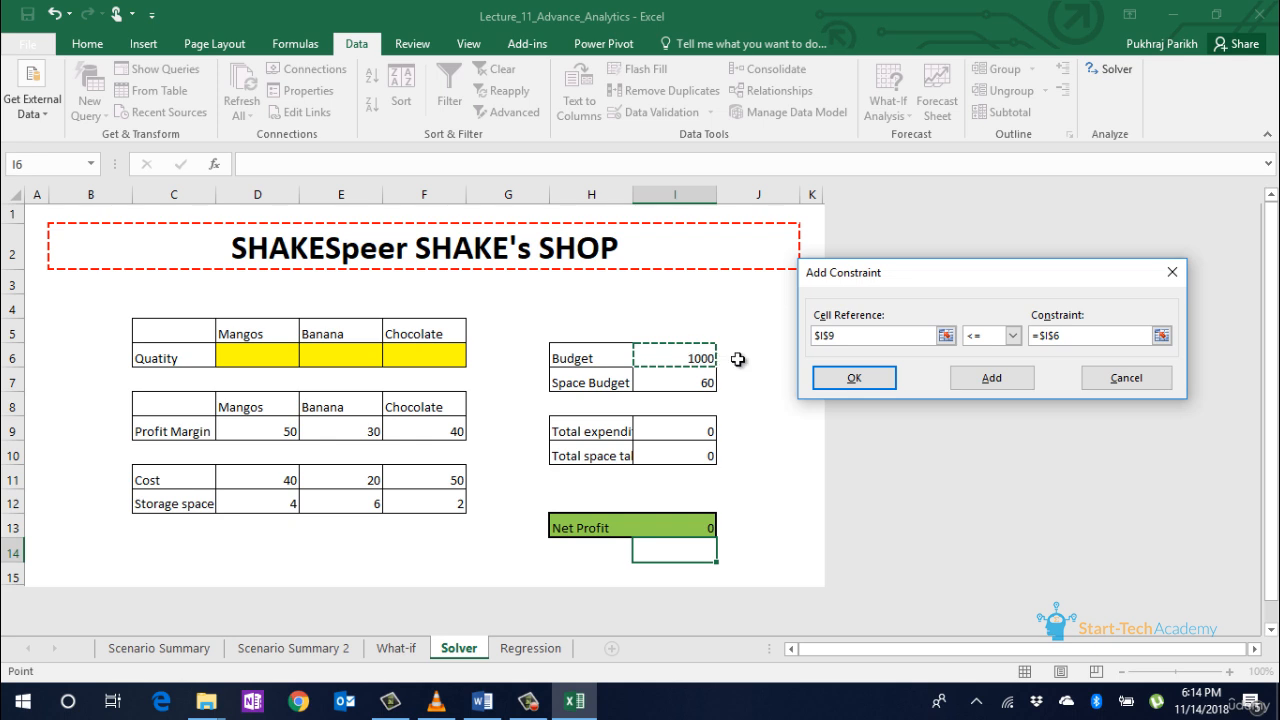
pyautogui.click(990, 380)
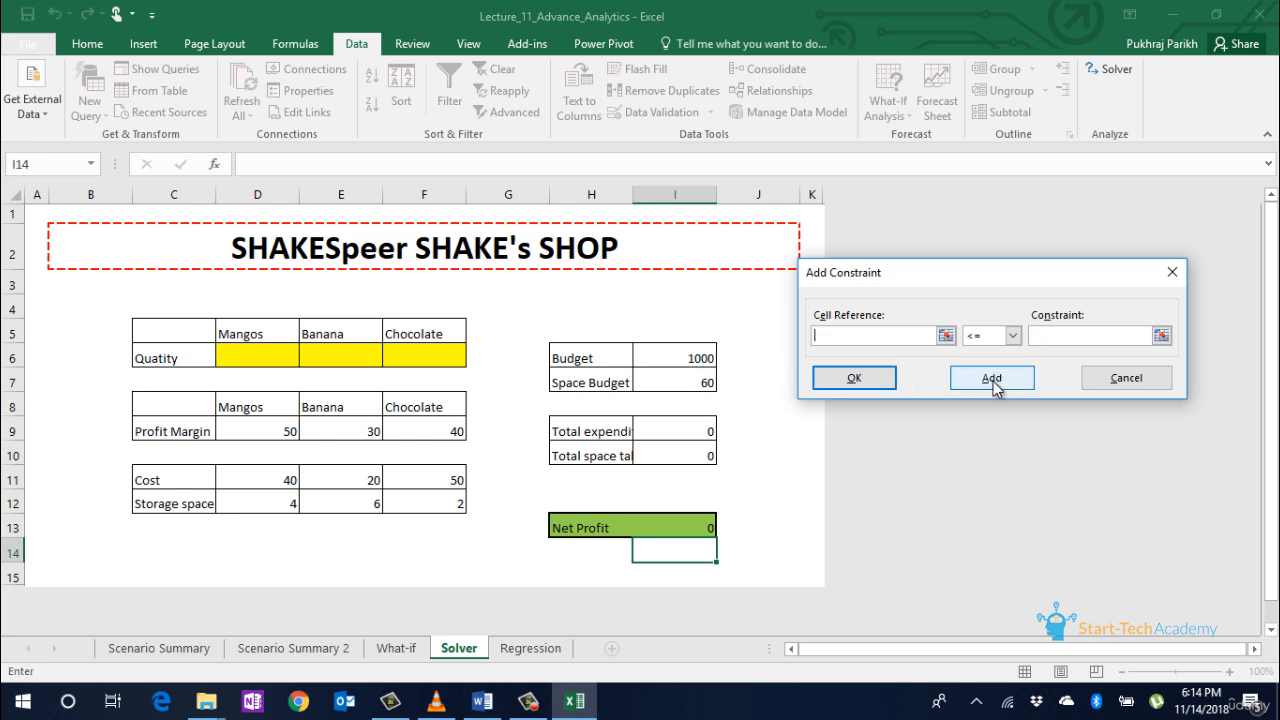
# - Add a constraint keeping the Total space taken in I10 less than or equal to the Space Budget in I7, and return to the Solver parameters
pyautogui.click(707, 460)
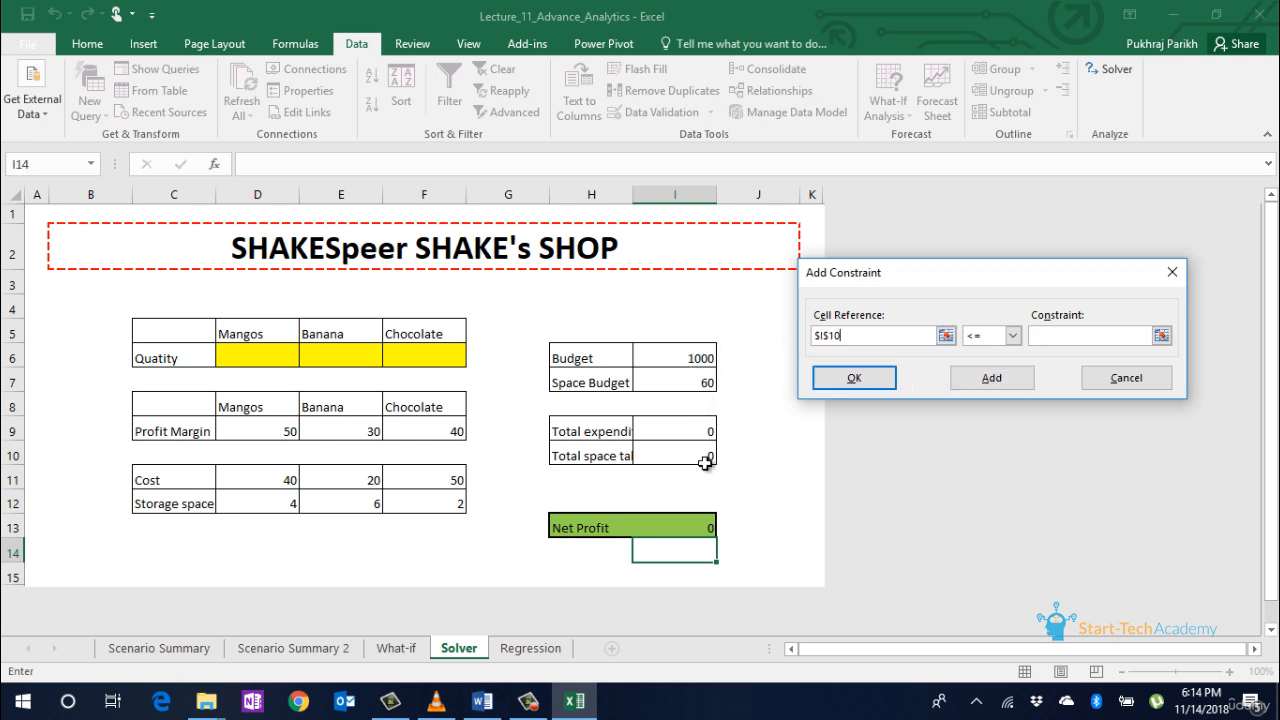
pyautogui.click(1058, 338)
pyautogui.click(706, 394)
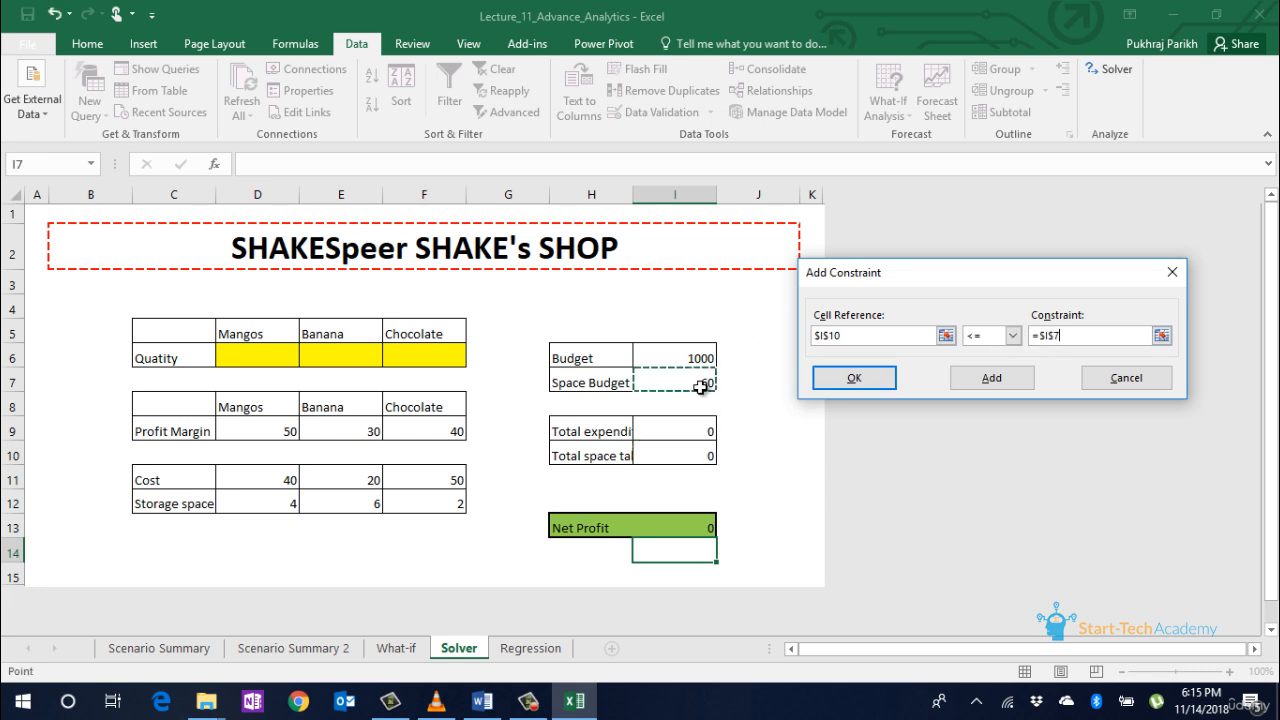
pyautogui.click(997, 385)
pyautogui.click(830, 378)
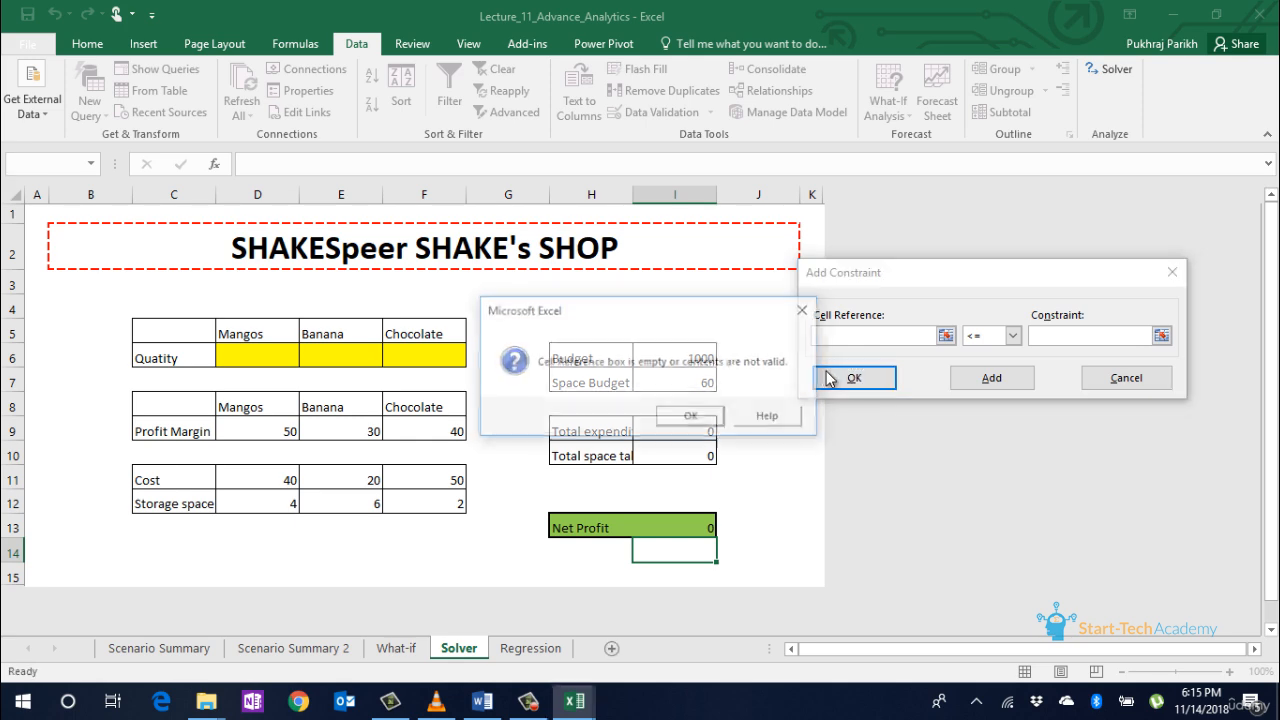
pyautogui.click(722, 422)
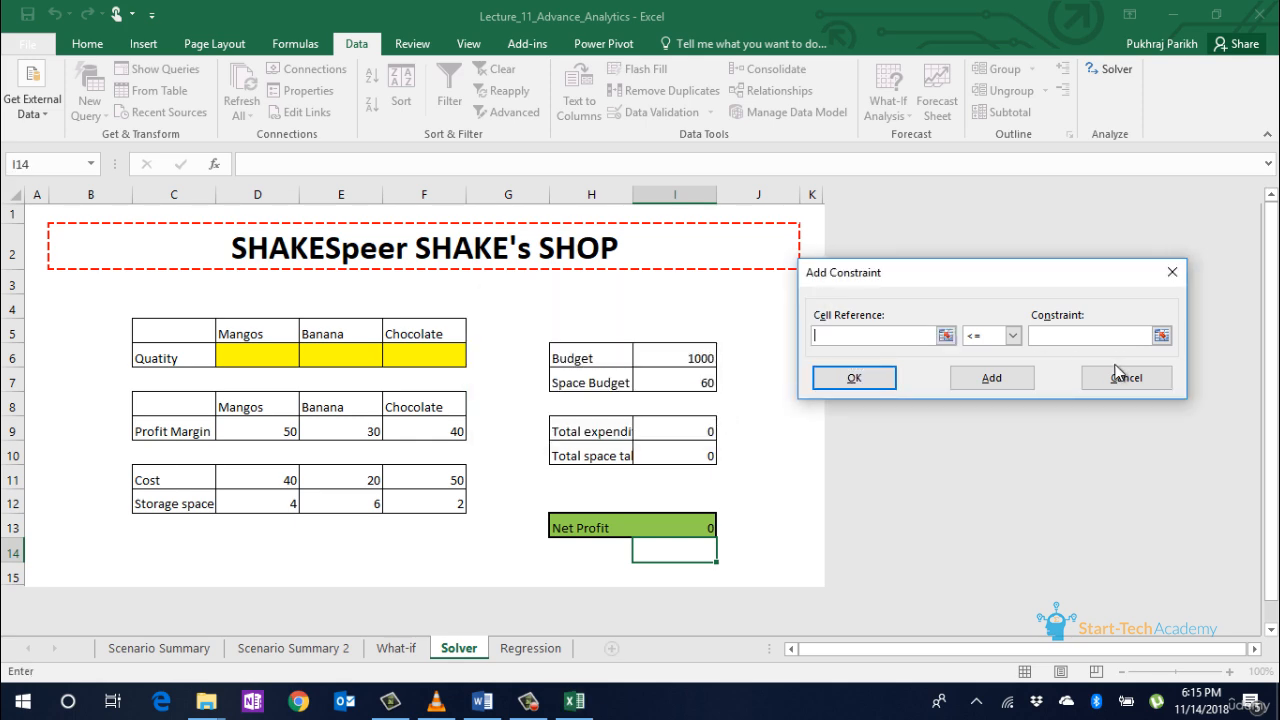
pyautogui.click(1115, 377)
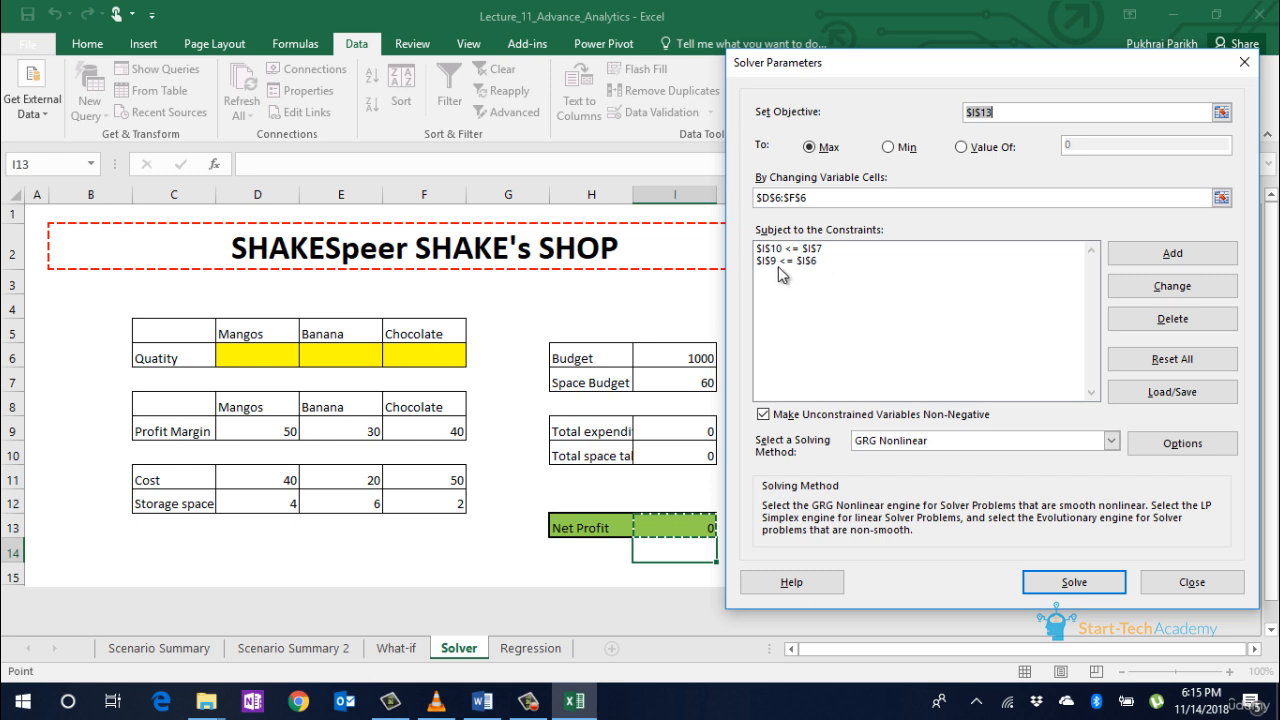
pyautogui.click(620, 366)
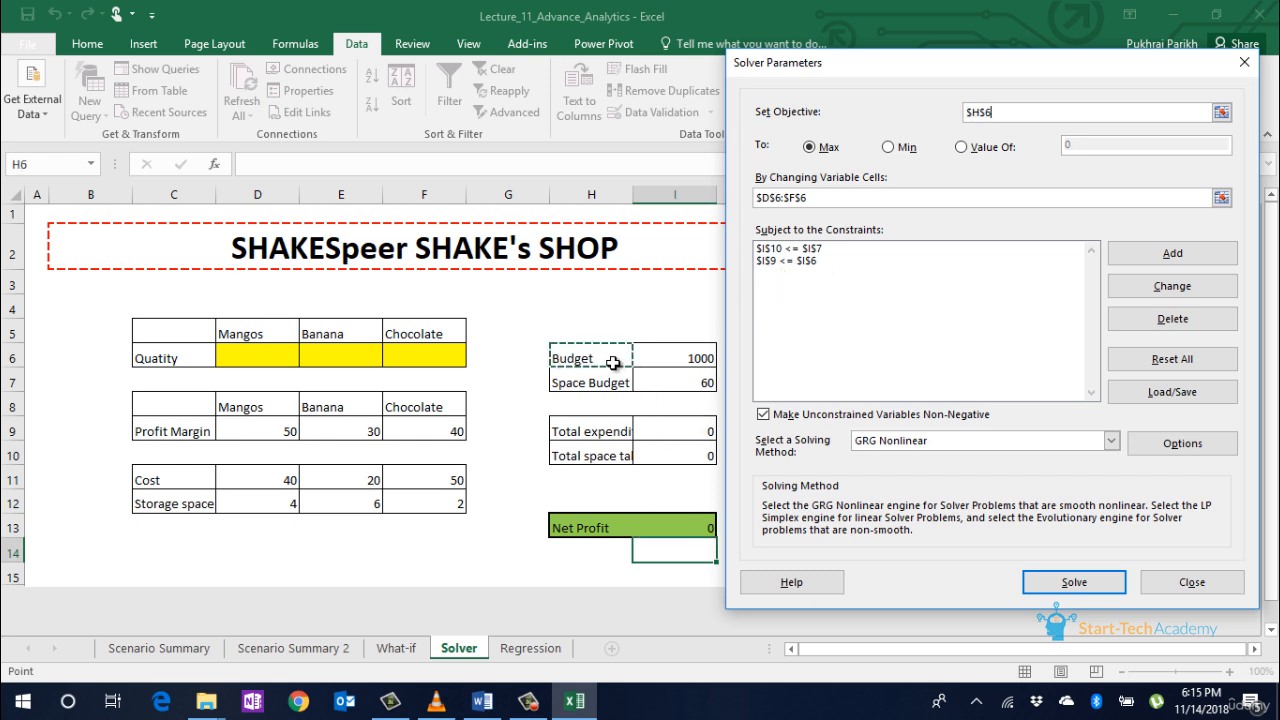
pyautogui.click(982, 114)
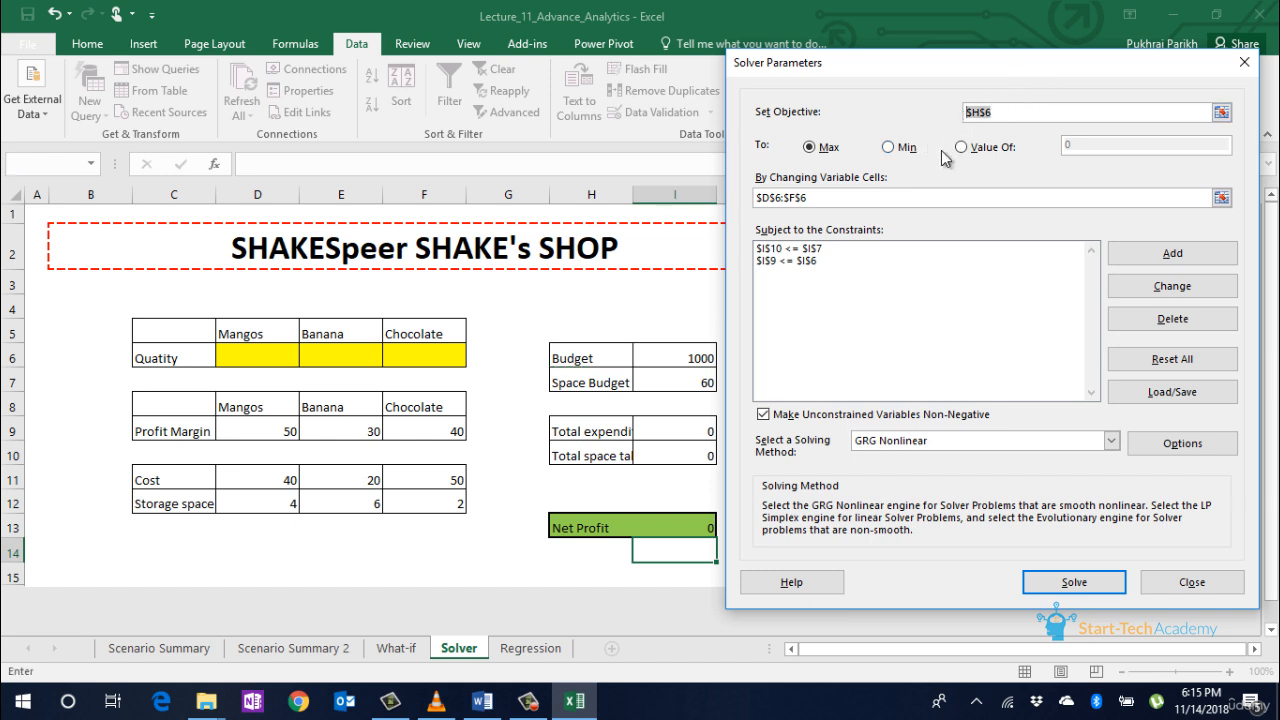
pyautogui.click(676, 533)
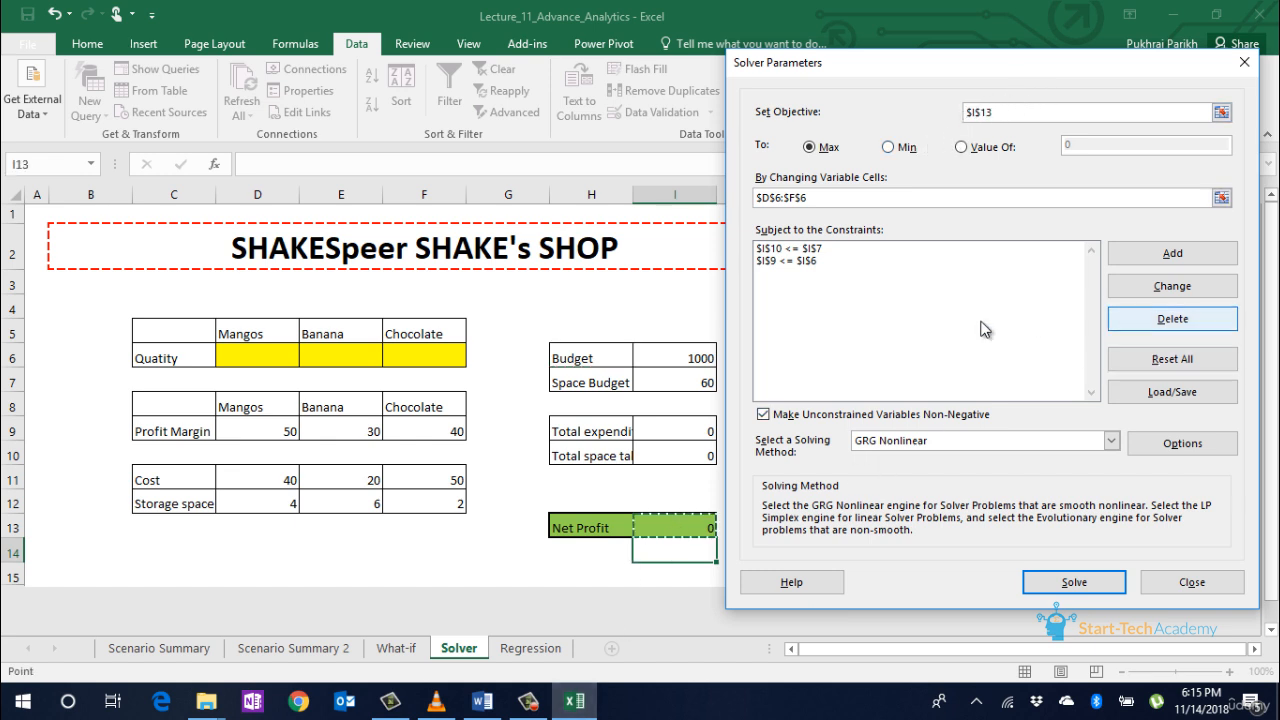
pyautogui.click(926, 379)
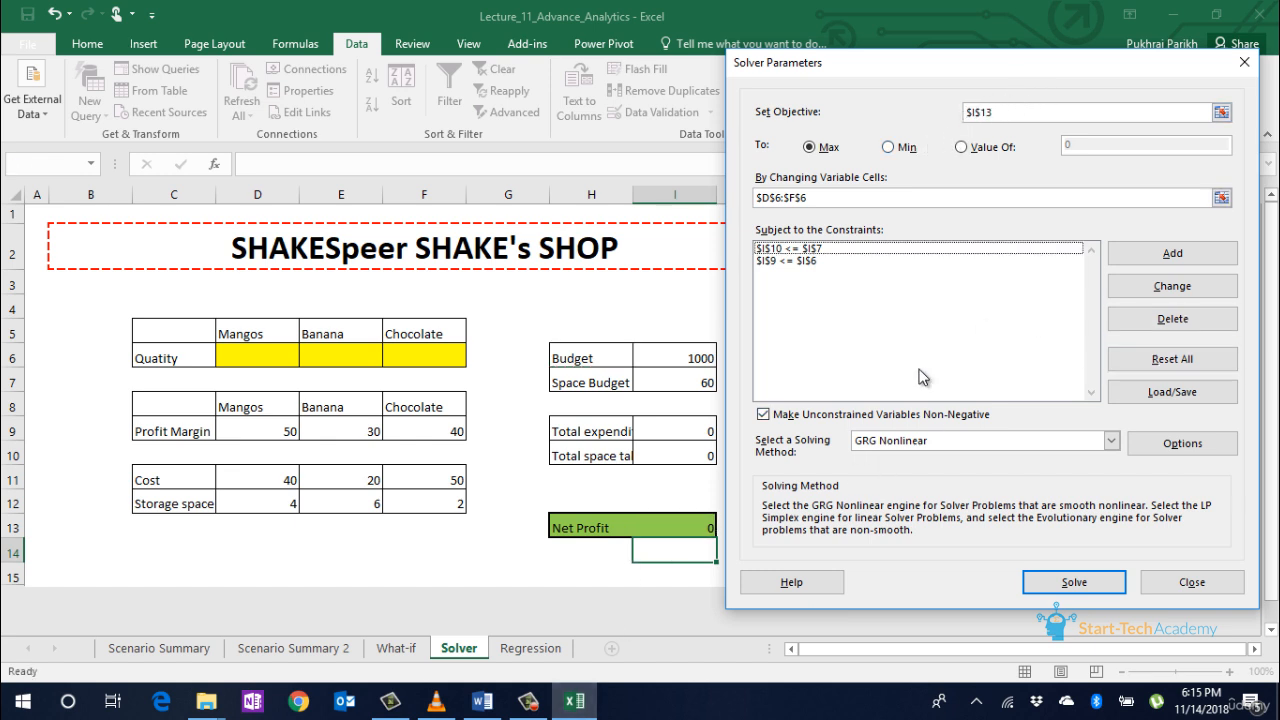
# - Keep GRG Nonlinear as the solving method and solve the model
pyautogui.click(1111, 440)
pyautogui.click(992, 470)
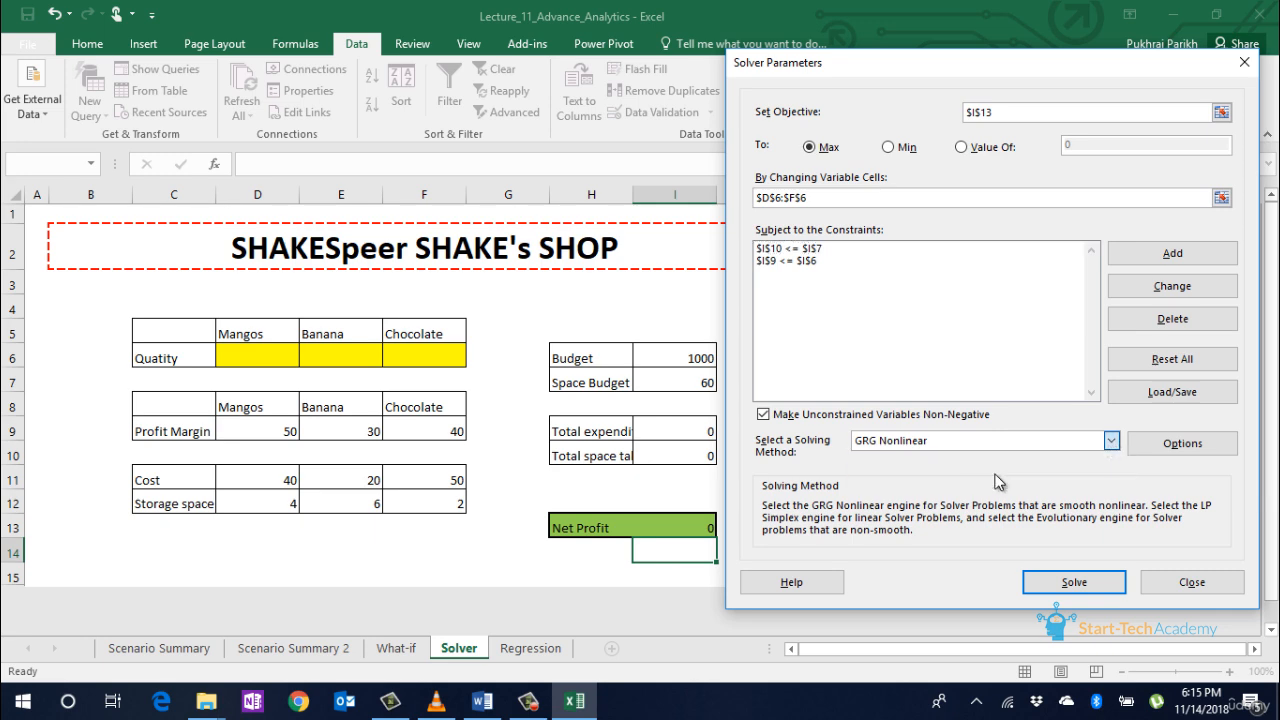
pyautogui.click(1068, 583)
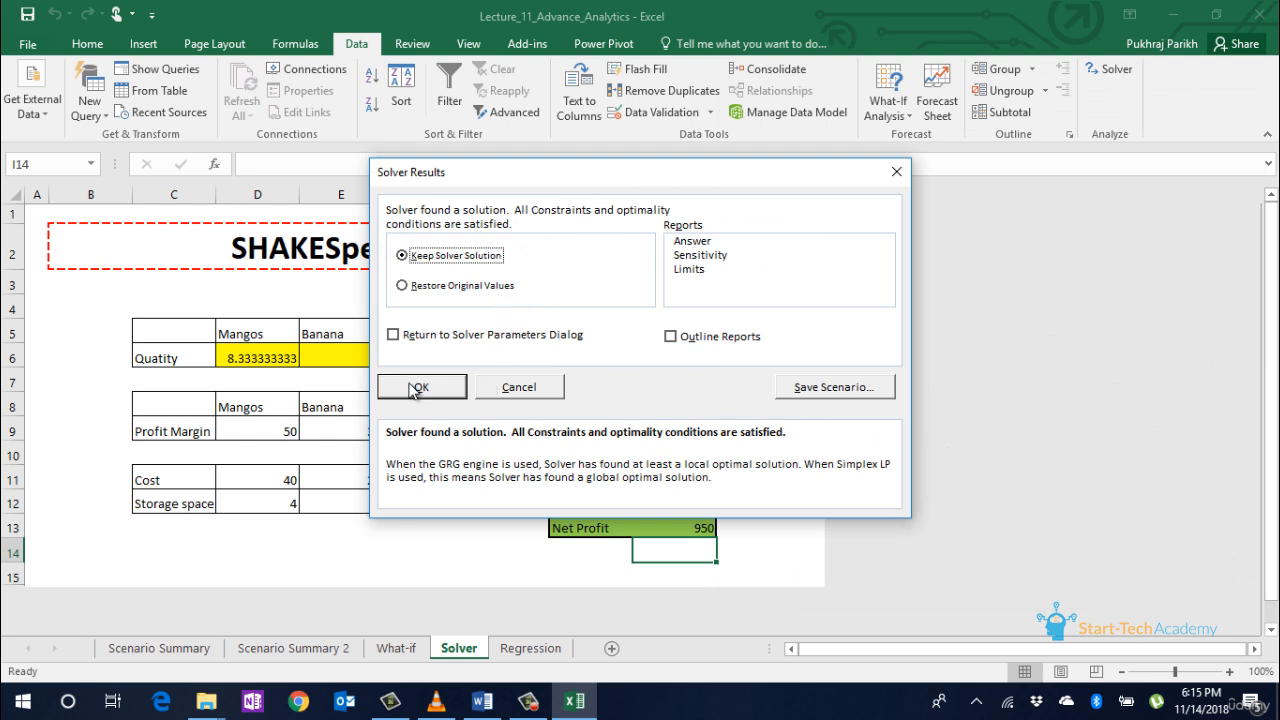
# - Accept the Solver solution in the worksheet without generating any reports
pyautogui.click(700, 241)
pyautogui.click(703, 255)
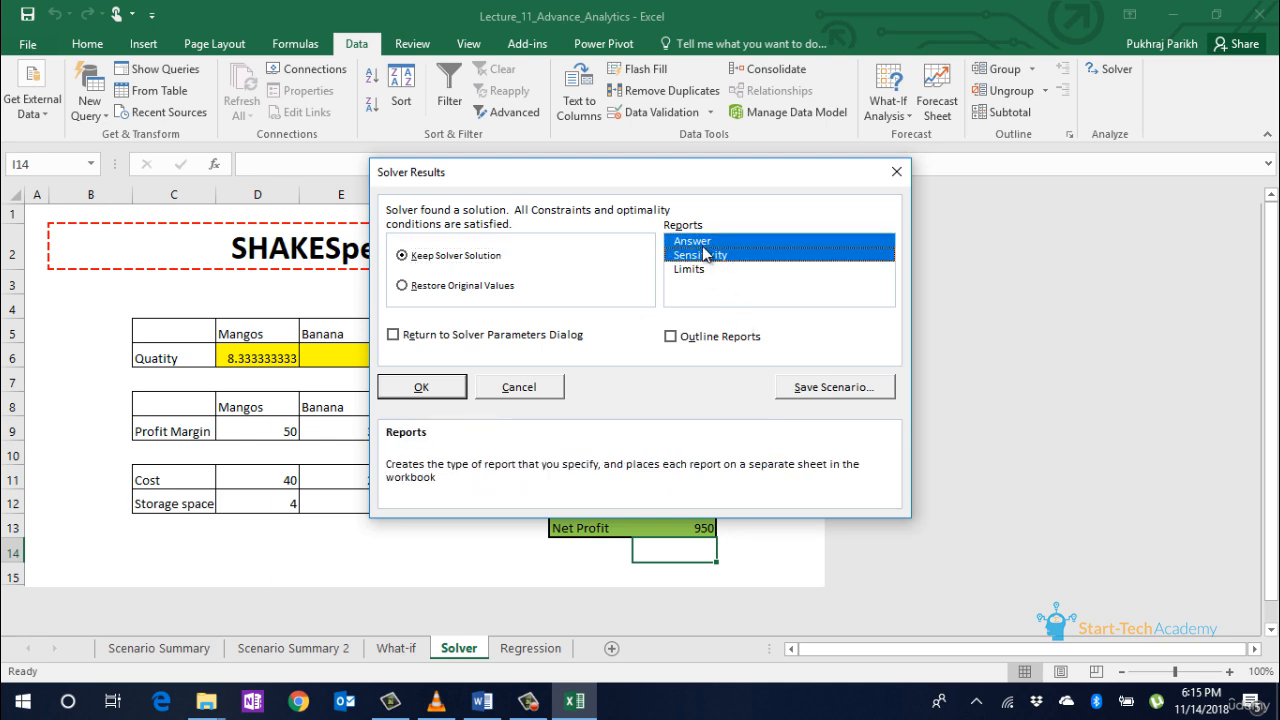
pyautogui.click(703, 243)
pyautogui.click(698, 257)
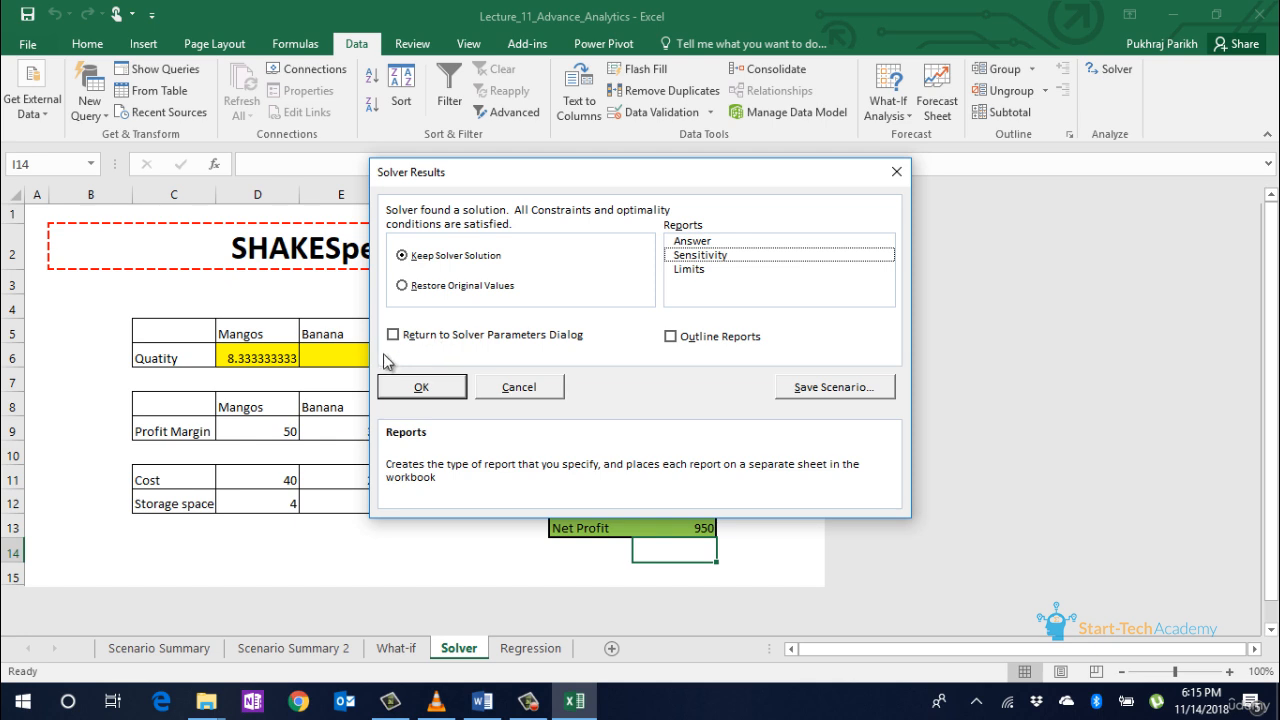
pyautogui.click(419, 387)
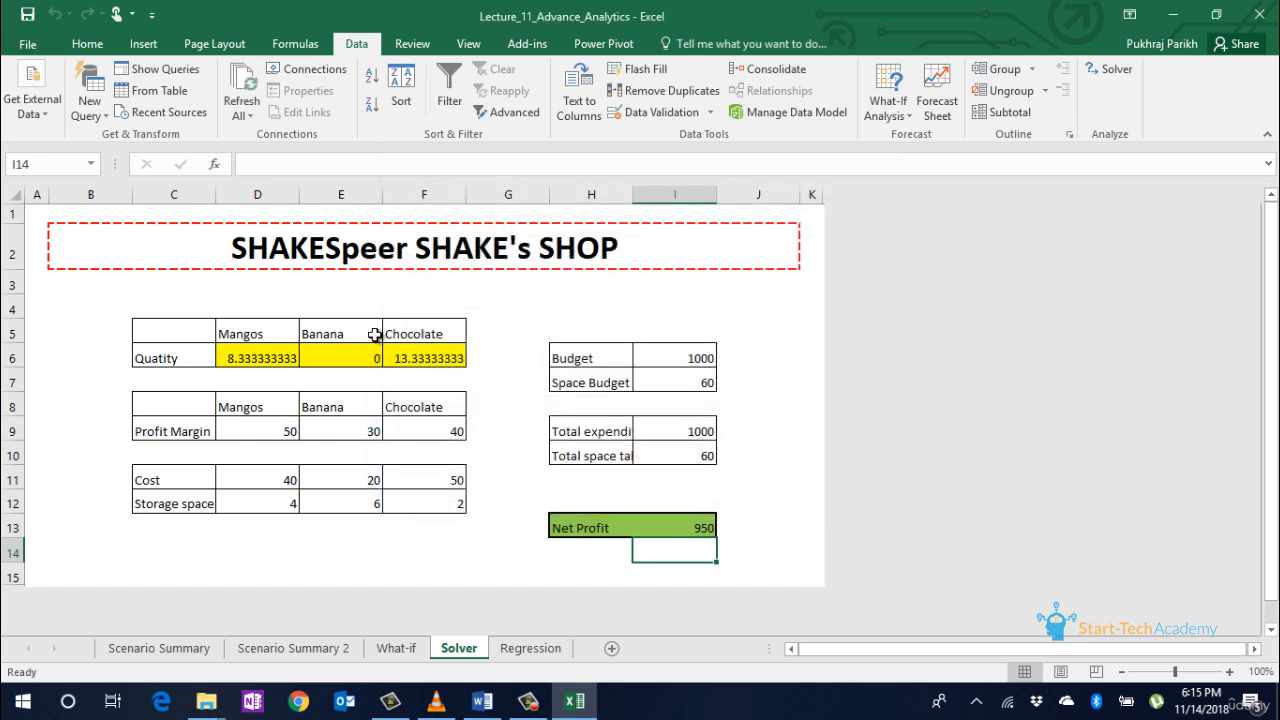
pyautogui.click(229, 351)
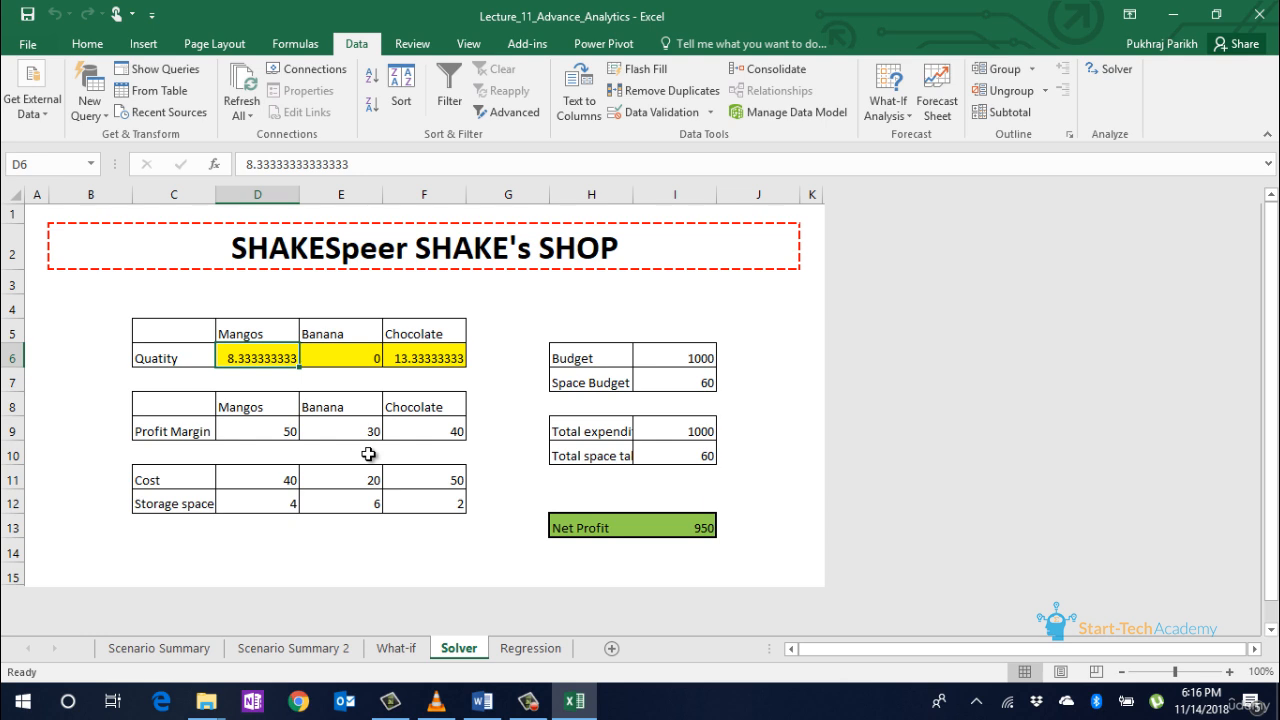
pyautogui.click(680, 527)
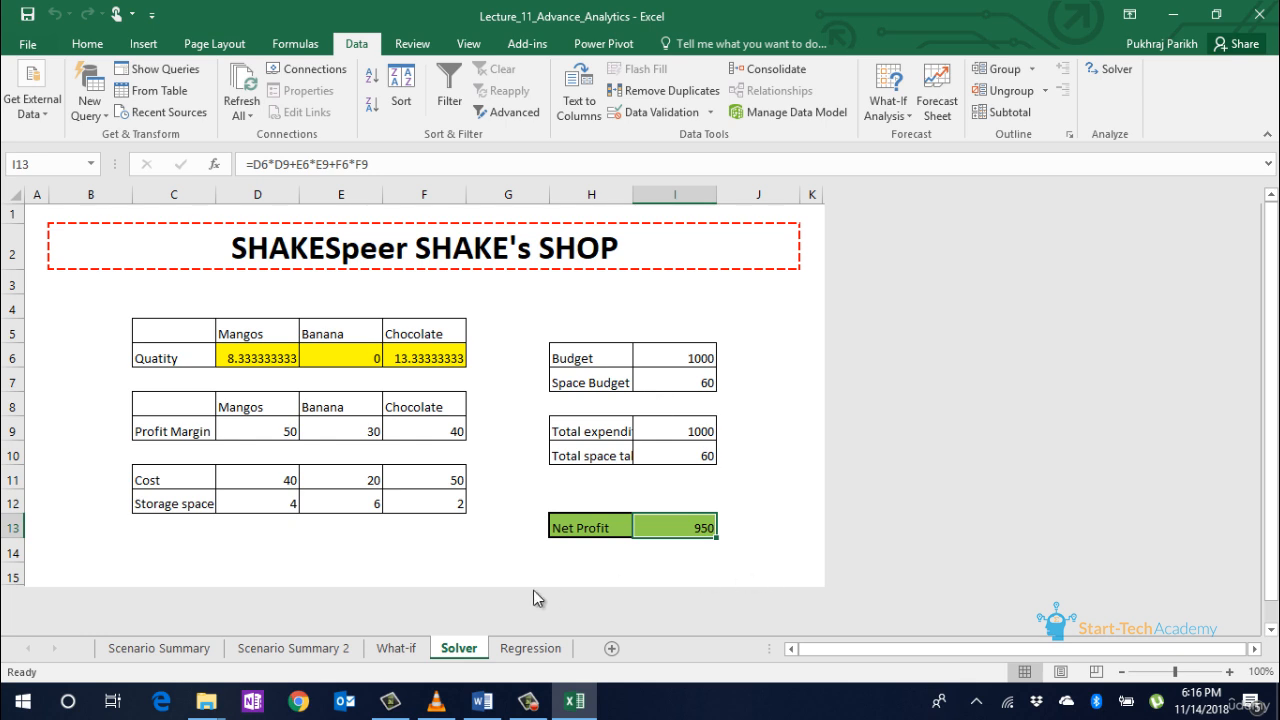
pyautogui.click(546, 511)
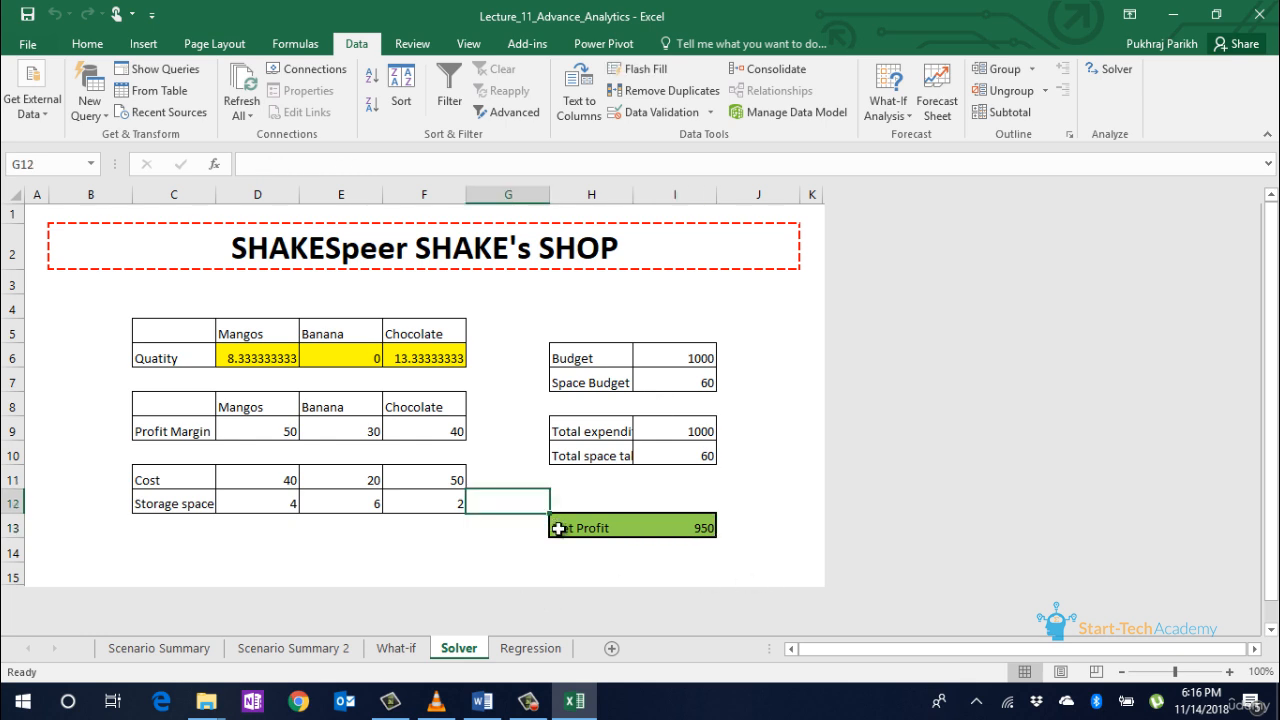
# - Go to the Regression sheet and look over the marketing expenditure, quality control expenditure and sales revenue columns
pyautogui.click(537, 646)
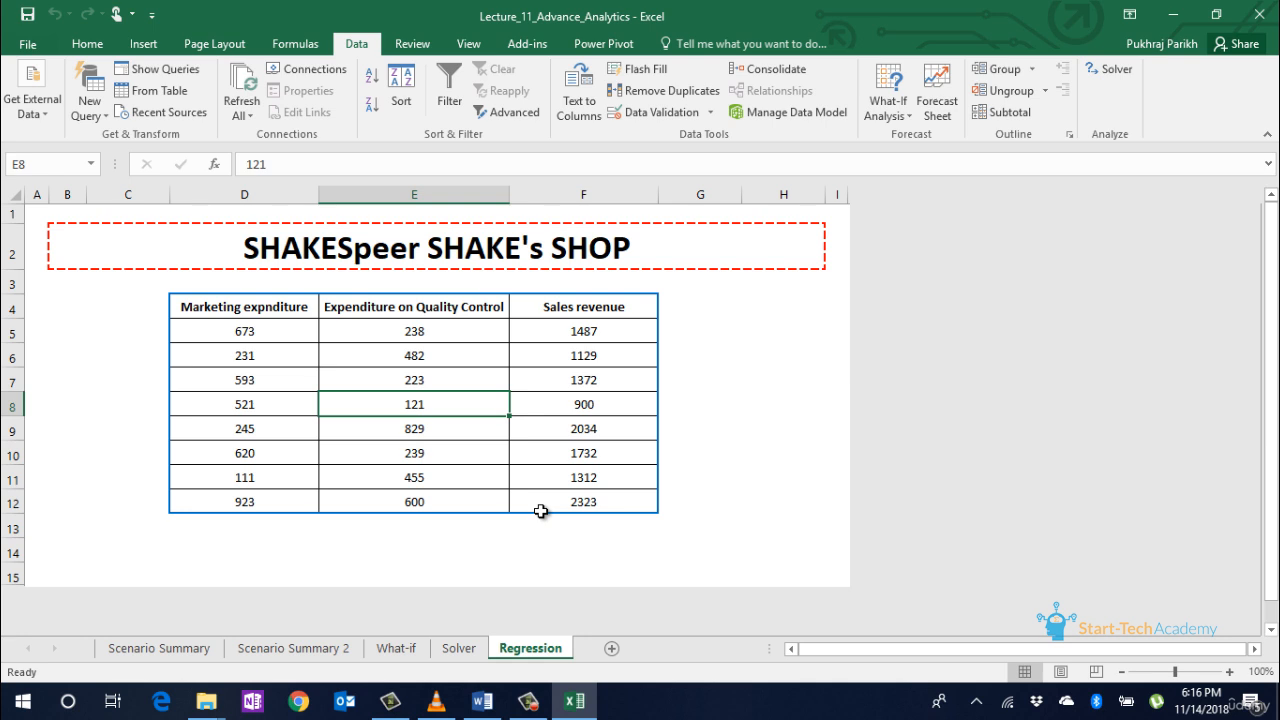
pyautogui.click(280, 310)
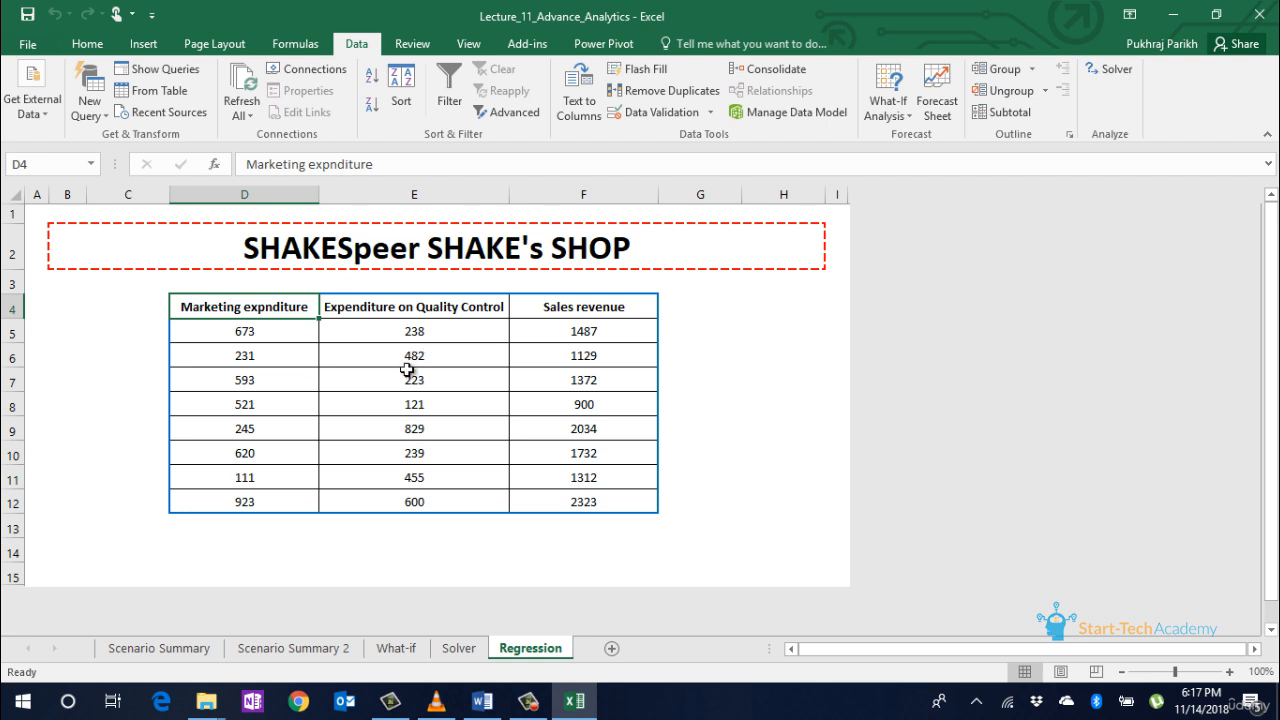
pyautogui.click(545, 325)
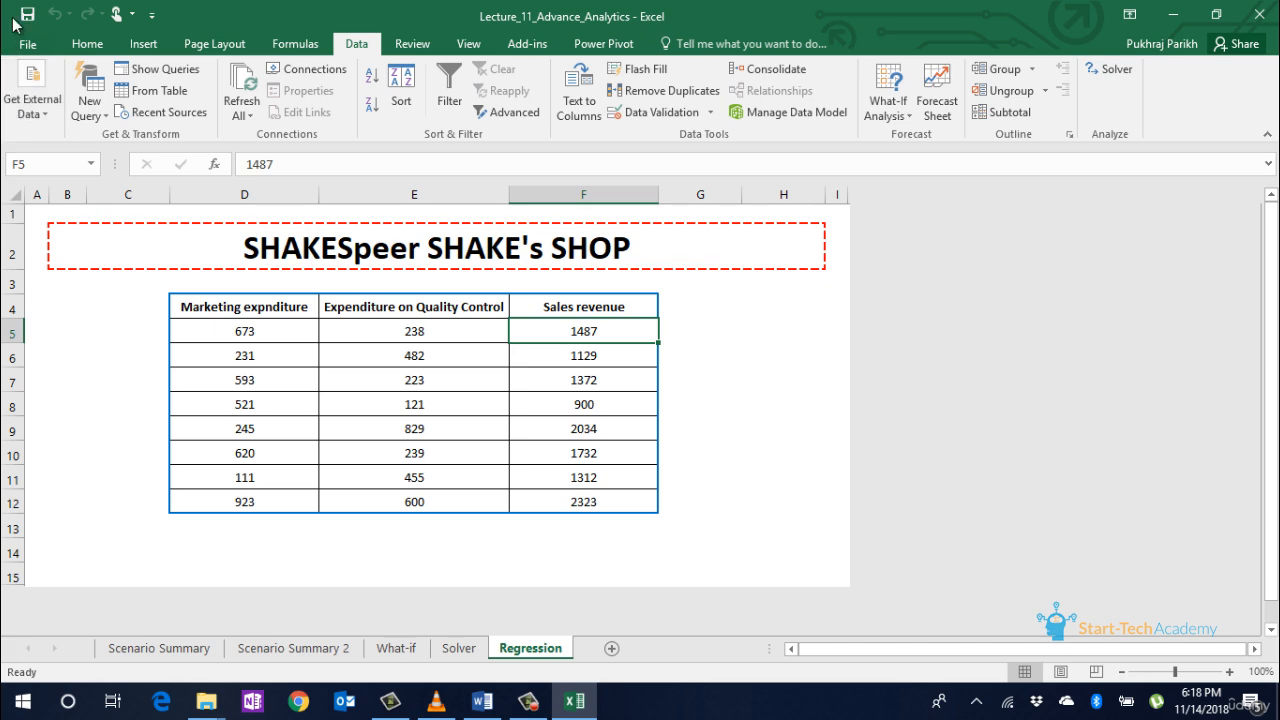
# - Enable the Analysis ToolPak add-in alongside the Solver Add-in in the Excel options
pyautogui.click(28, 44)
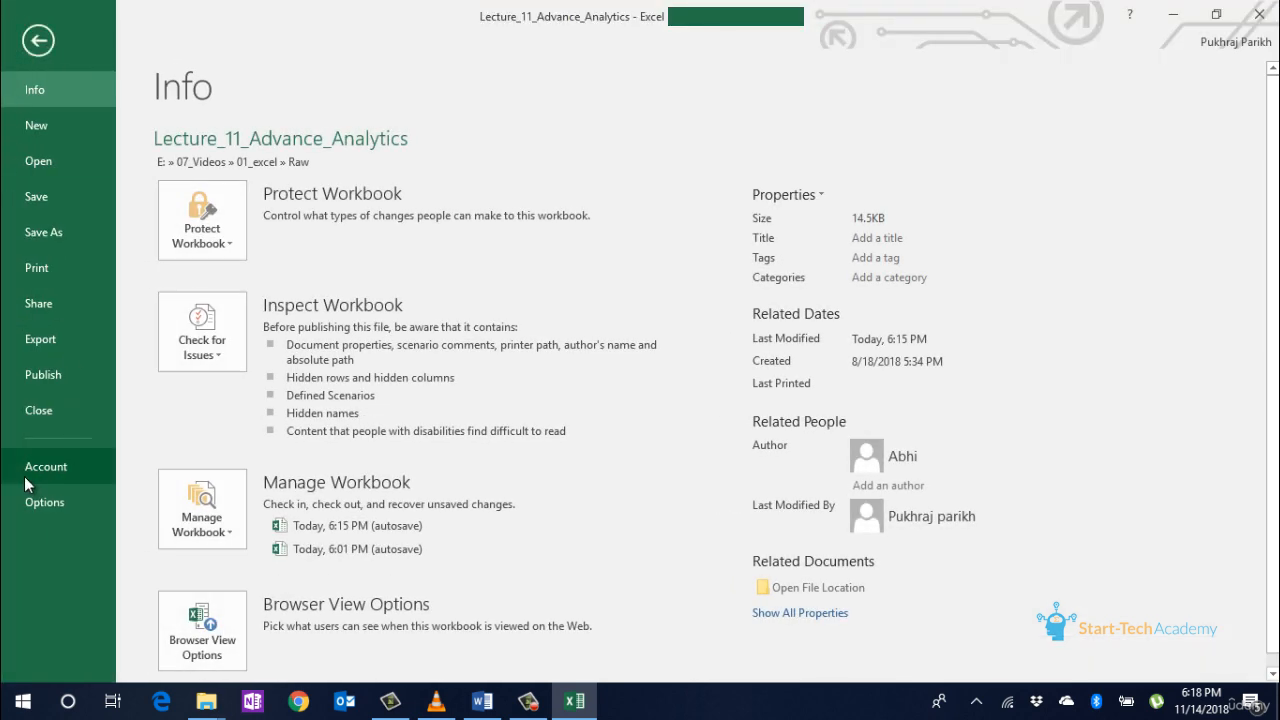
pyautogui.click(36, 501)
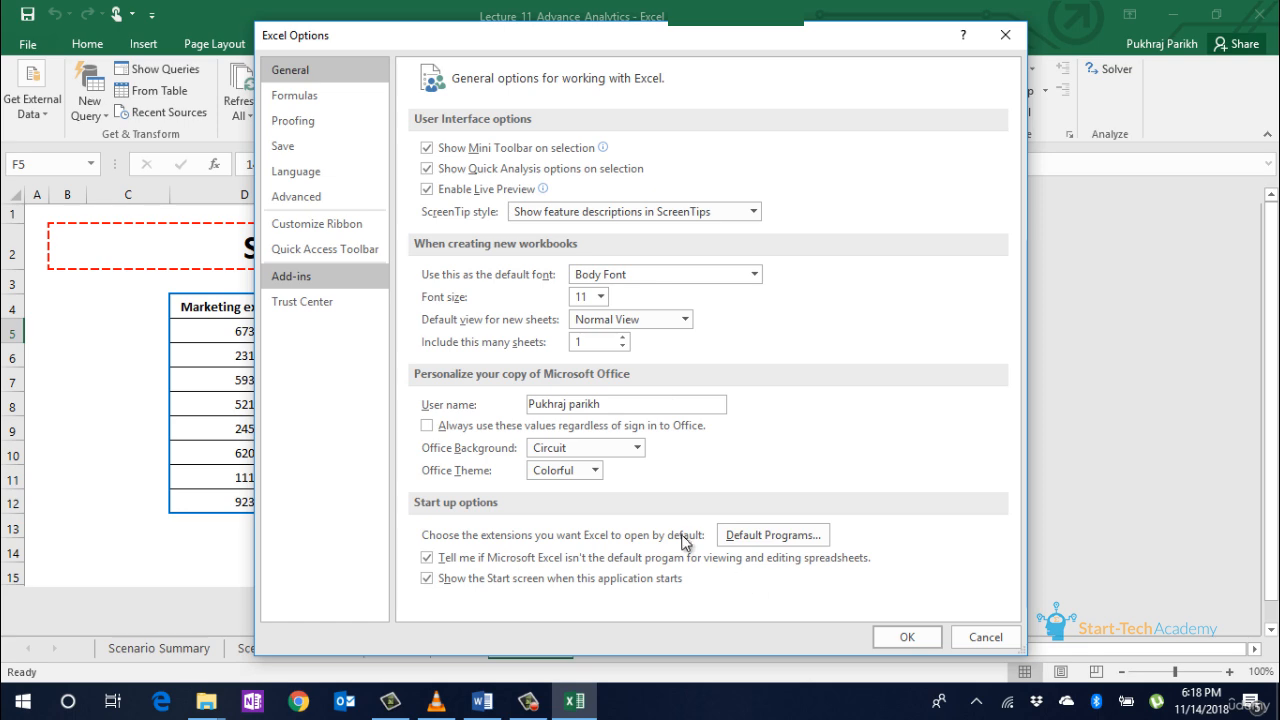
pyautogui.click(664, 592)
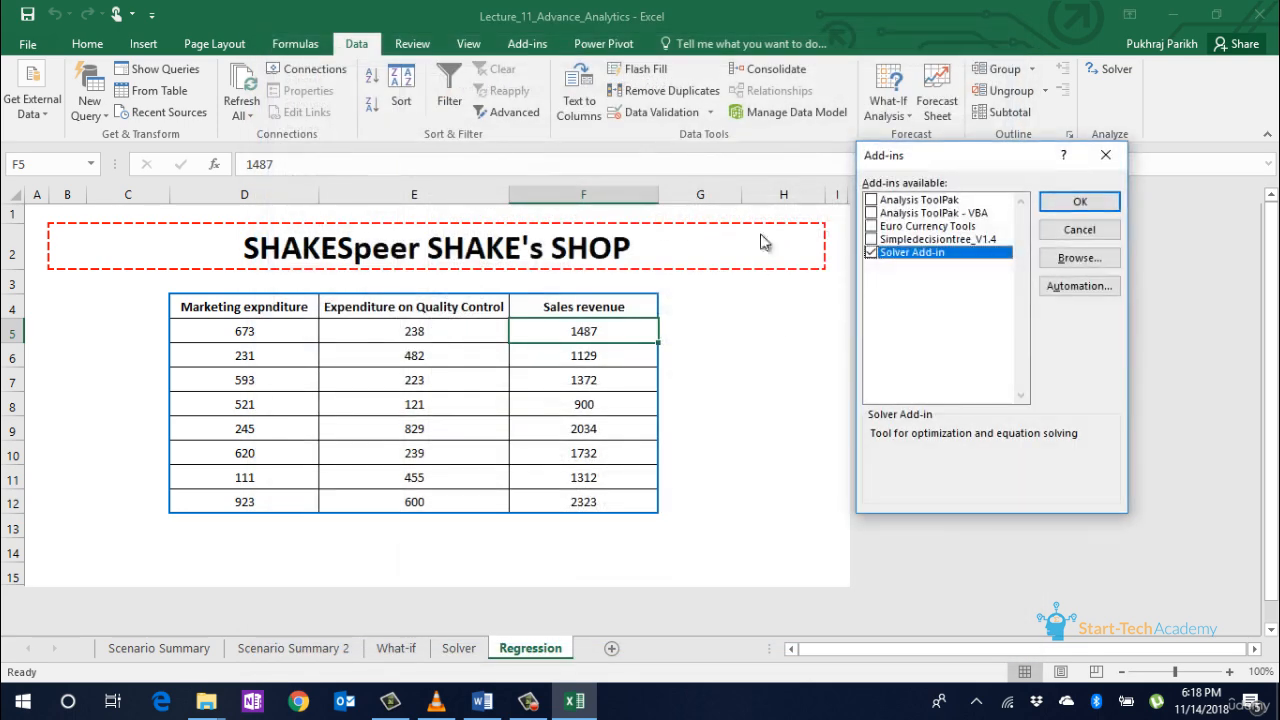
pyautogui.click(871, 201)
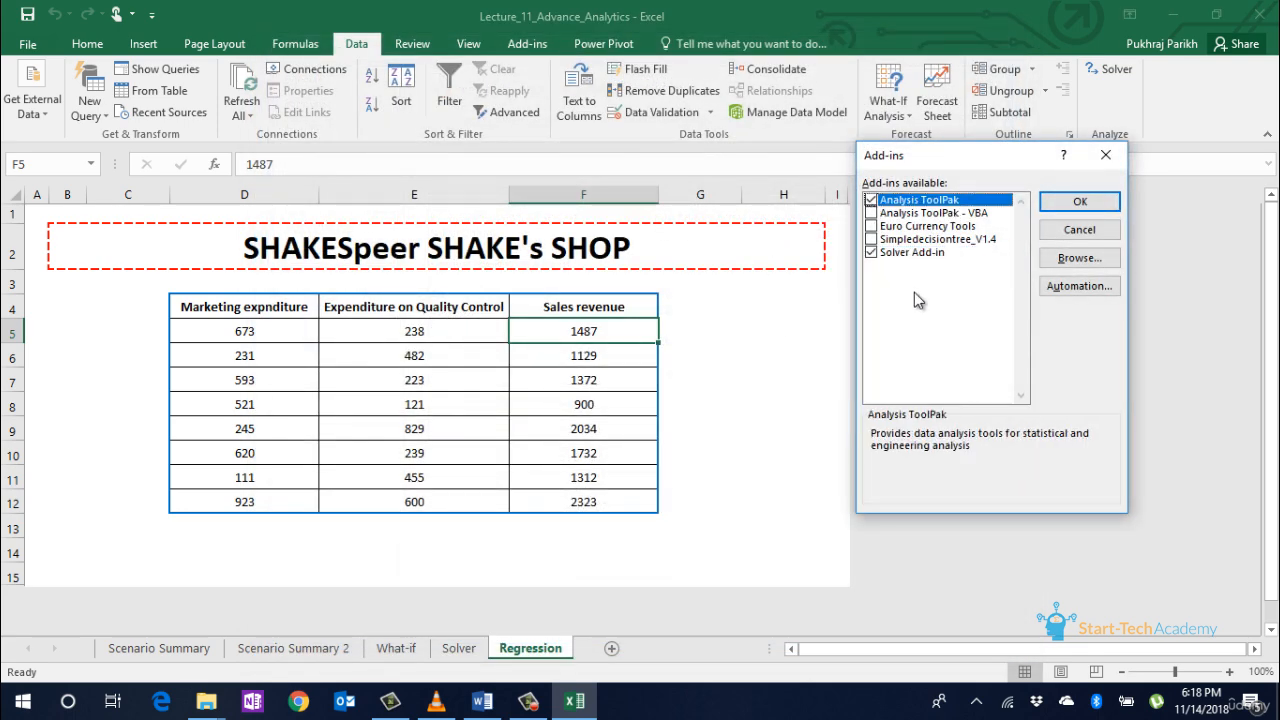
pyautogui.click(1076, 203)
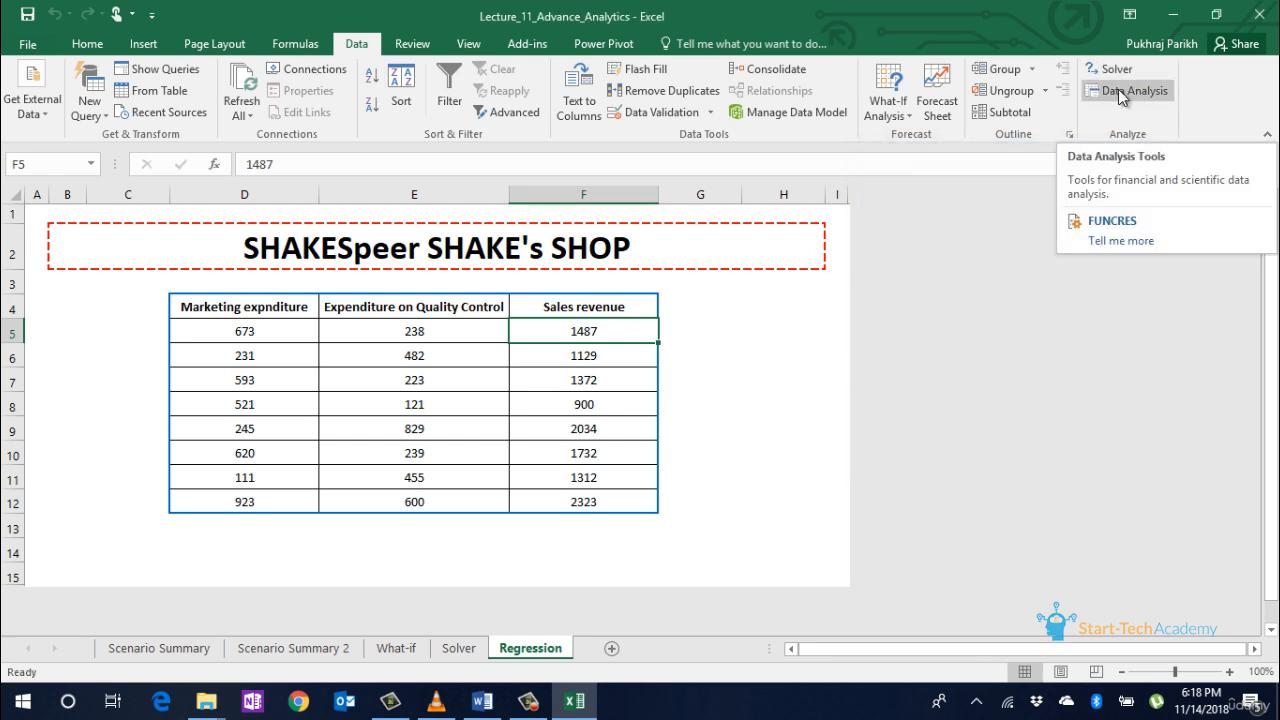
# - Start the Regression tool from the data analysis tools
pyautogui.click(1118, 90)
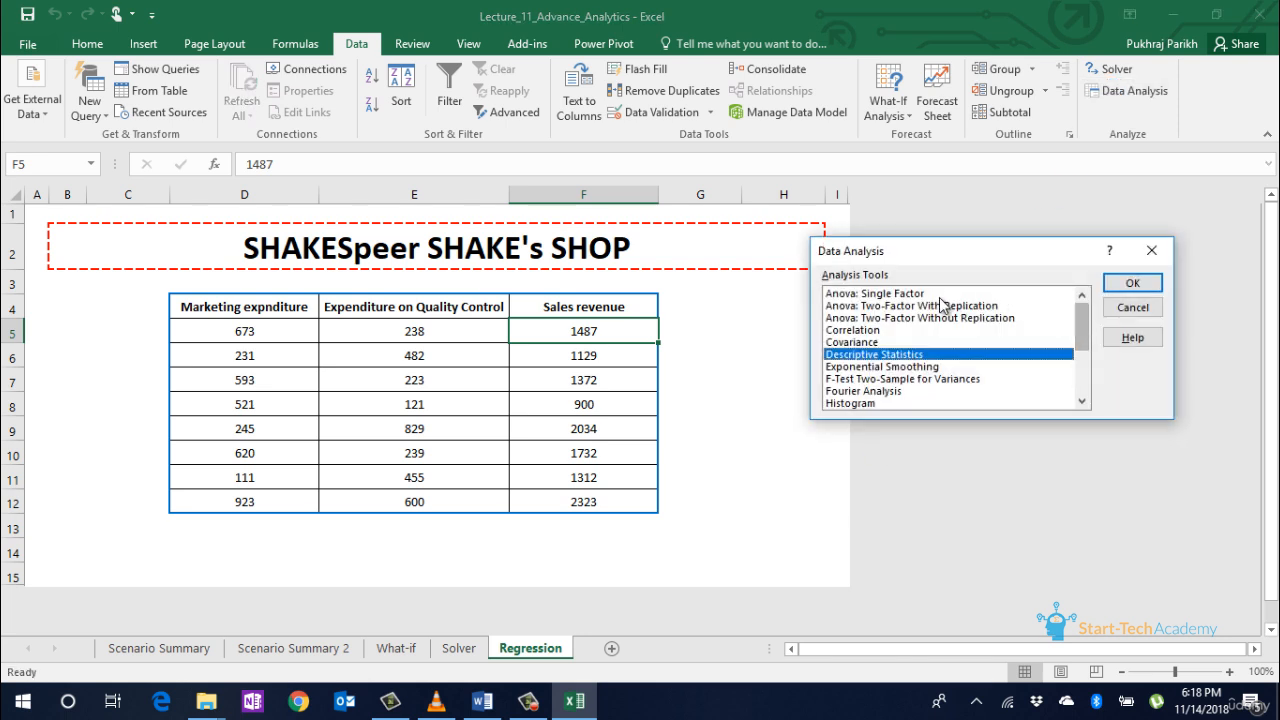
pyautogui.moveTo(1080, 330); pyautogui.dragTo(1088, 372)
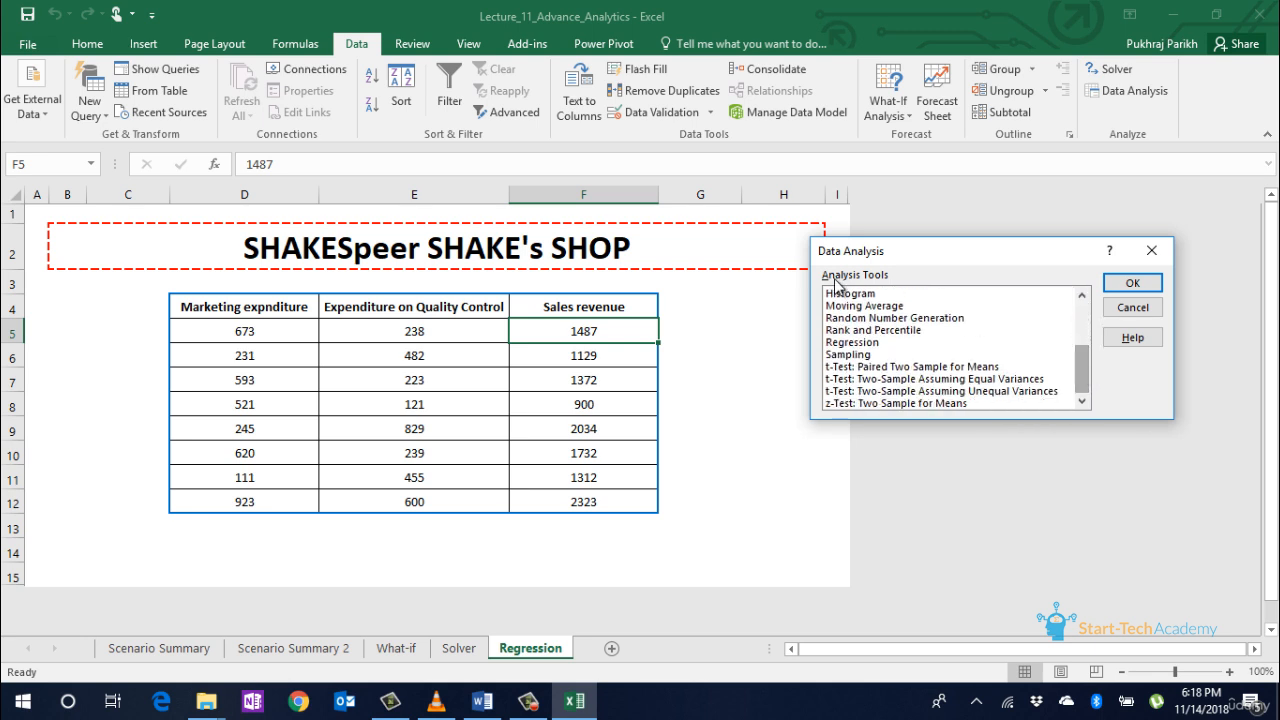
pyautogui.click(850, 343)
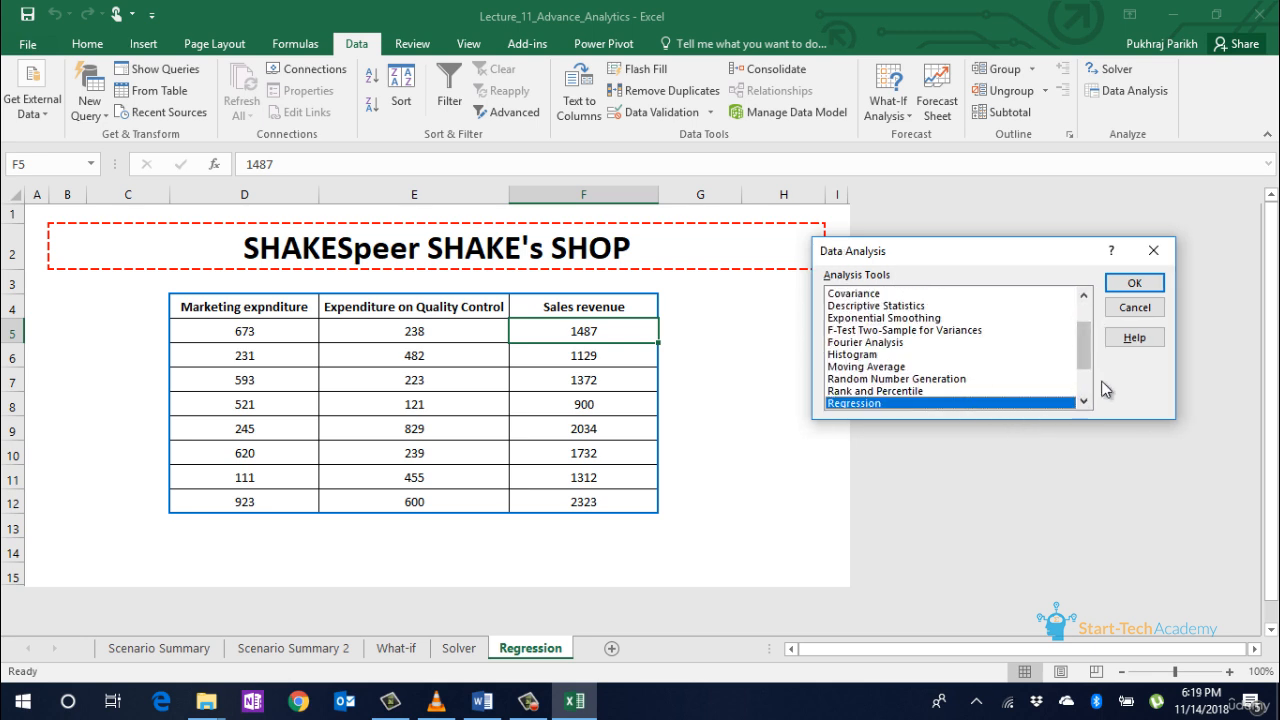
pyautogui.moveTo(1088, 358); pyautogui.dragTo(1090, 368)
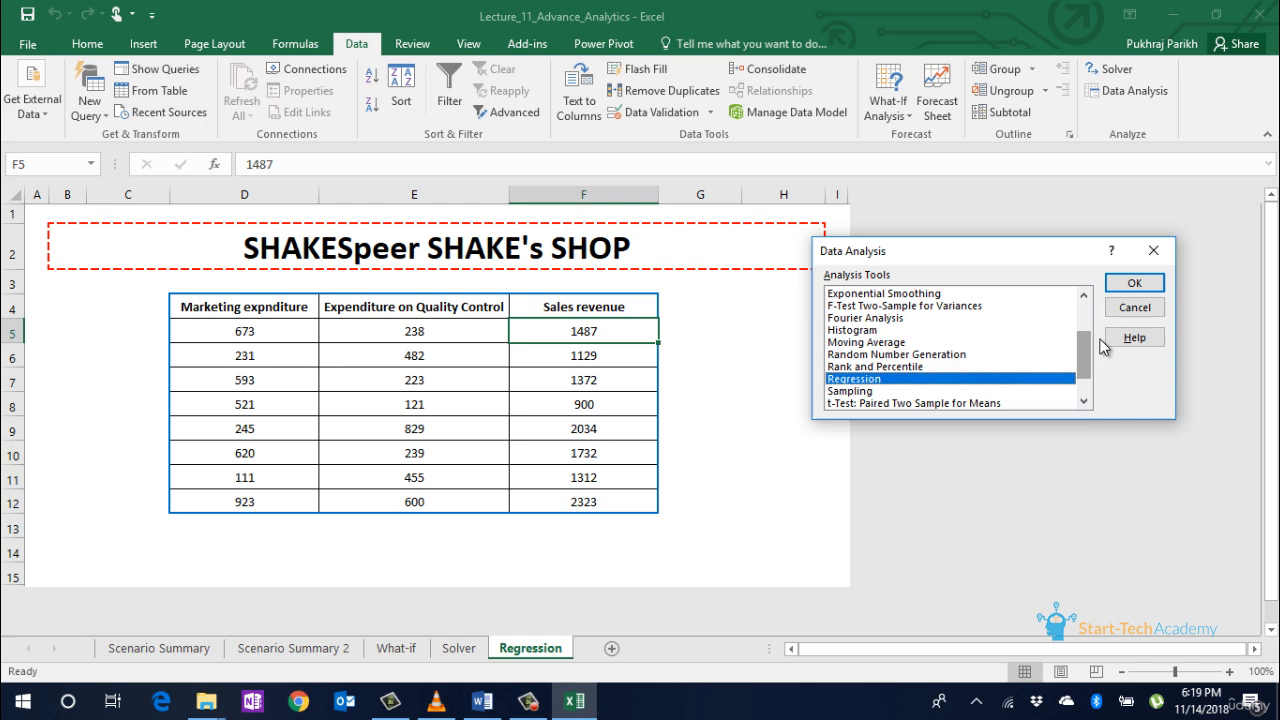
pyautogui.click(1121, 288)
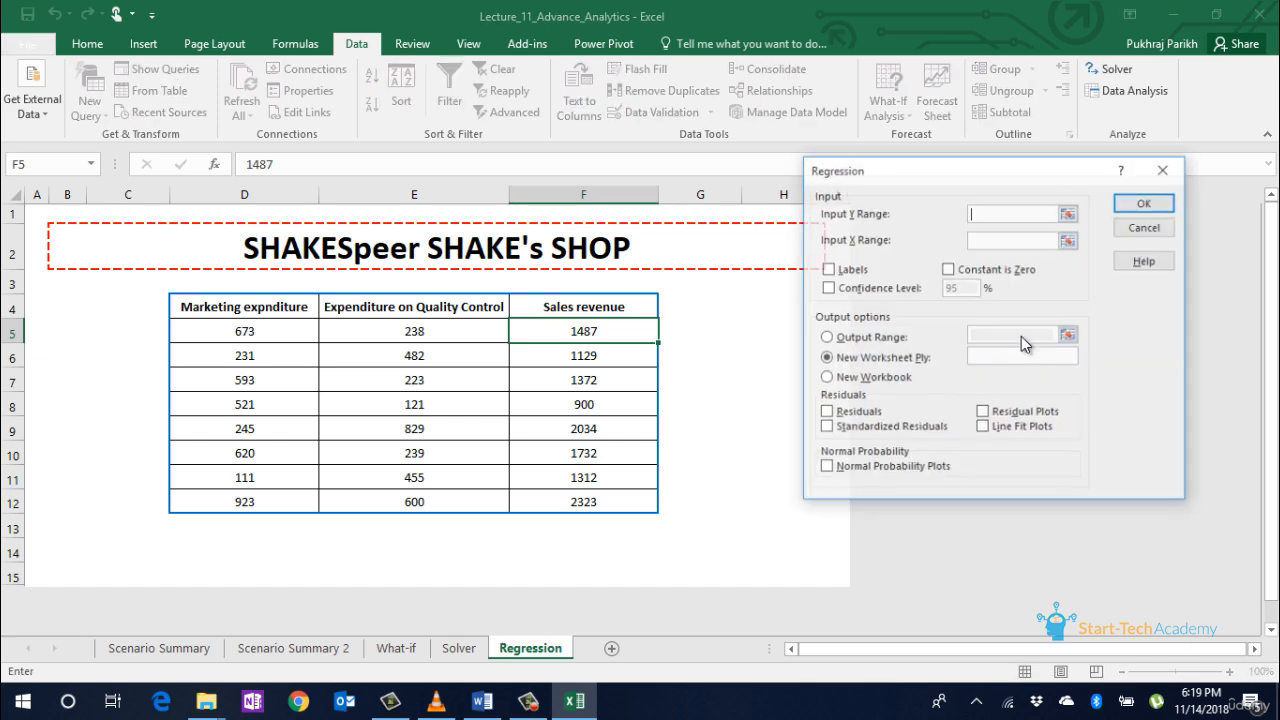
# - Set the regression's Input Y Range to Sales revenue in $F$4:$F$12 and Input X Range to both expenditure columns in $D$4:$E$12
pyautogui.click(1070, 213)
pyautogui.moveTo(630, 307); pyautogui.dragTo(631, 498)
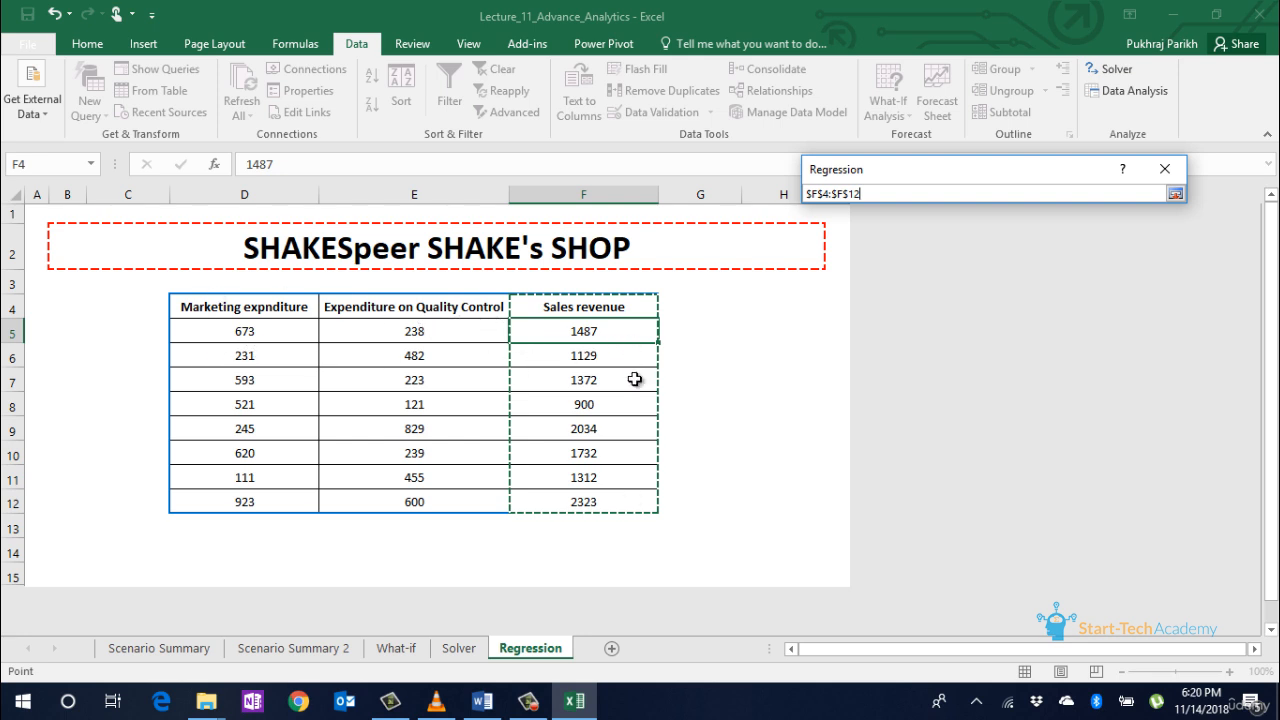
pyautogui.press('Return')
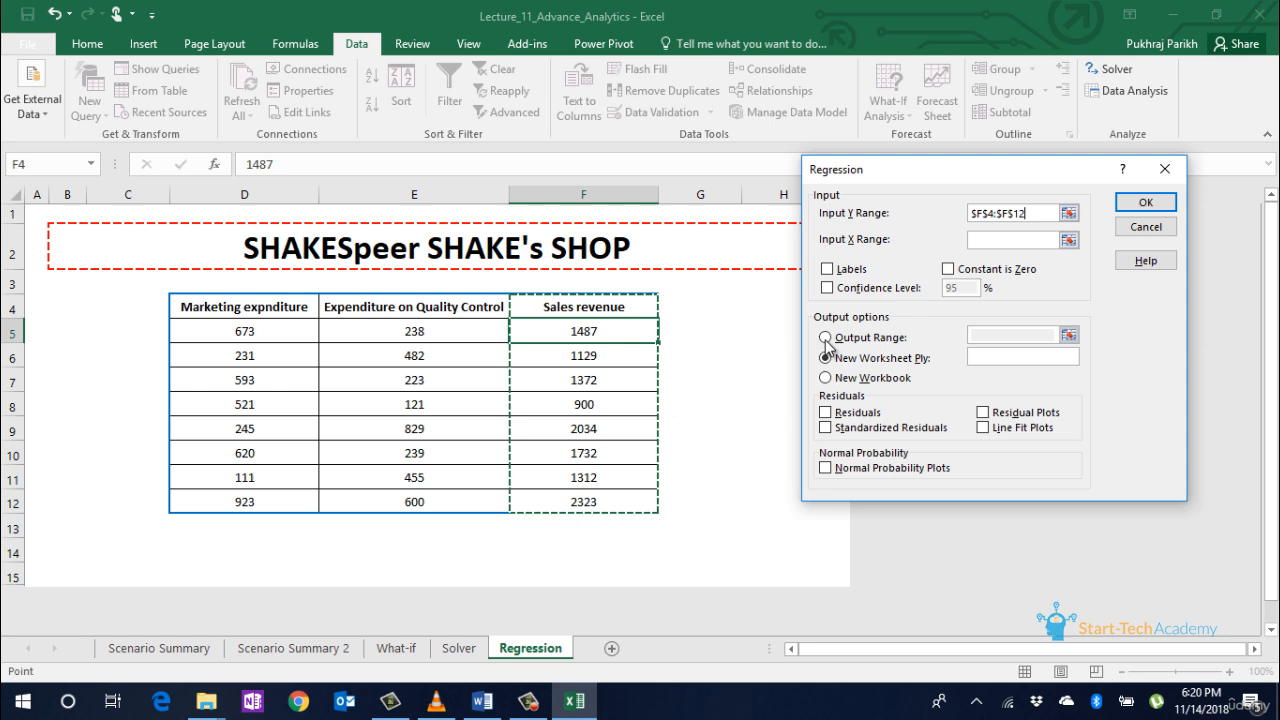
pyautogui.click(1066, 246)
pyautogui.moveTo(186, 304); pyautogui.dragTo(415, 498)
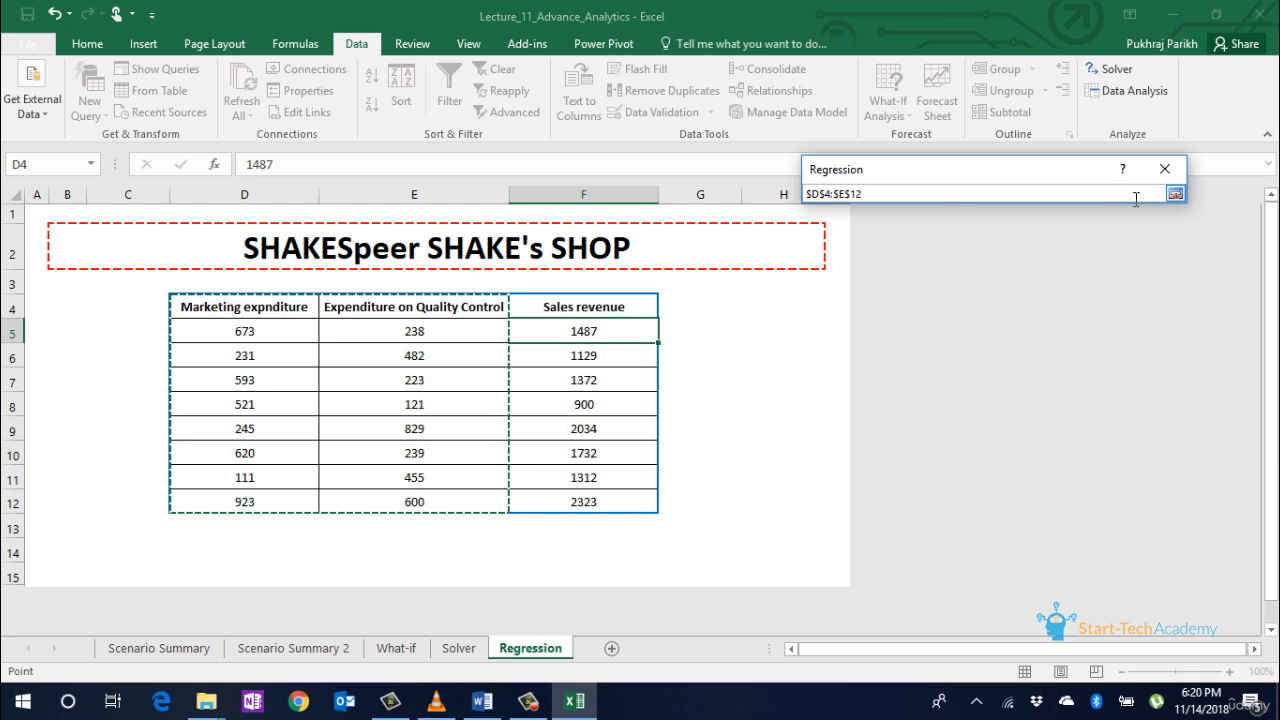
pyautogui.click(1176, 195)
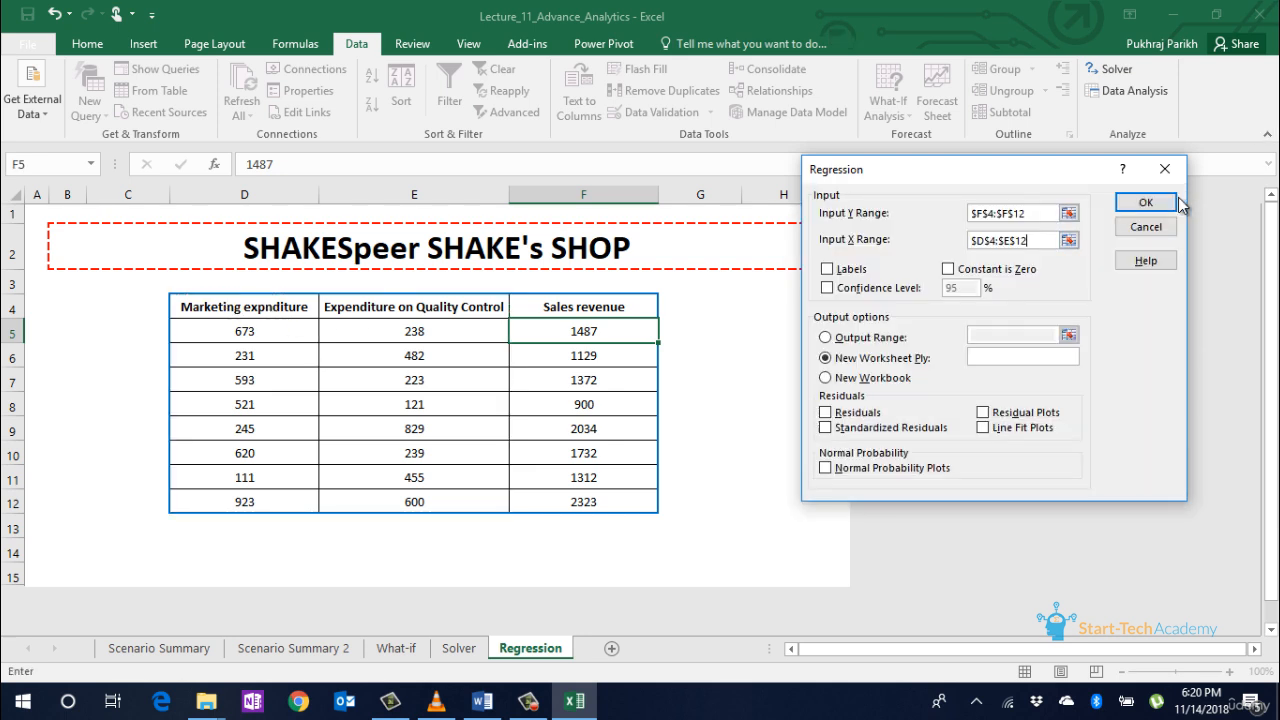
# - Run the regression with Labels enabled into a new worksheet and widen column A of the output to fit its row names
pyautogui.click(846, 271)
pyautogui.click(1145, 205)
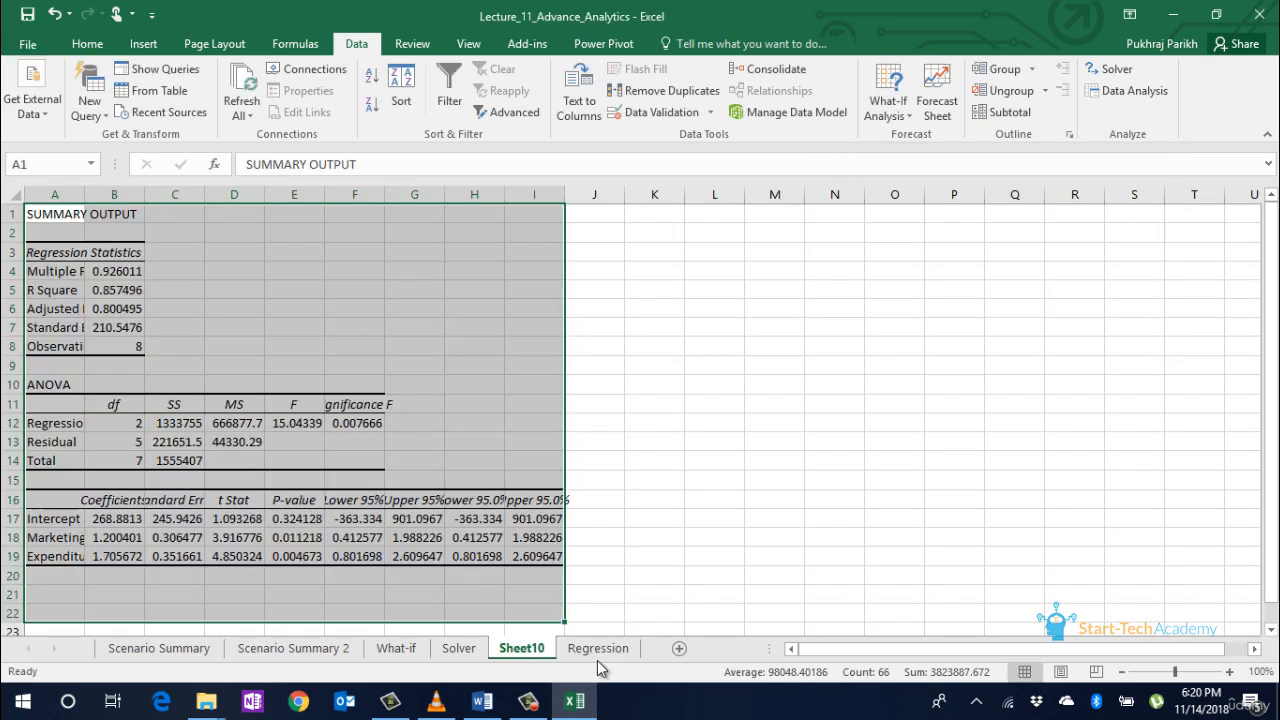
pyautogui.doubleClick(80, 190)
pyautogui.click(426, 420)
pyautogui.click(566, 538)
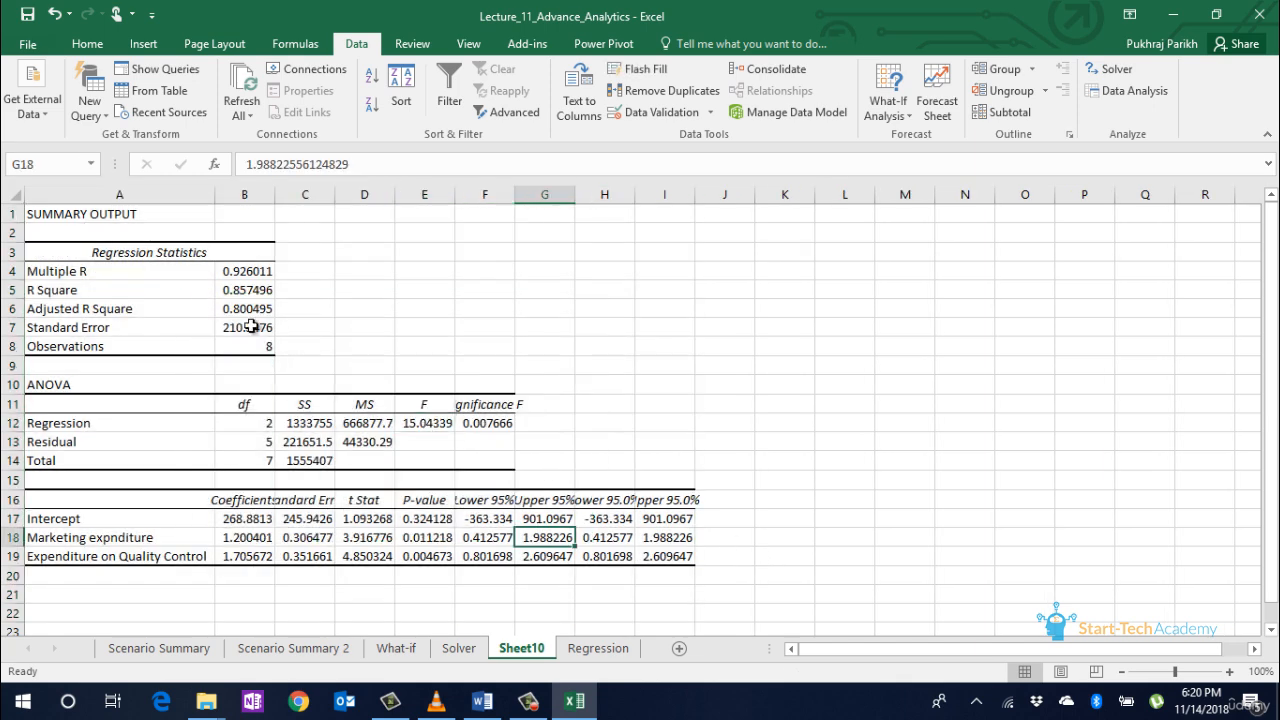
# - Examine Multiple R and R Square in the summary output, referring back to the source data on the Regression sheet
pyautogui.click(243, 273)
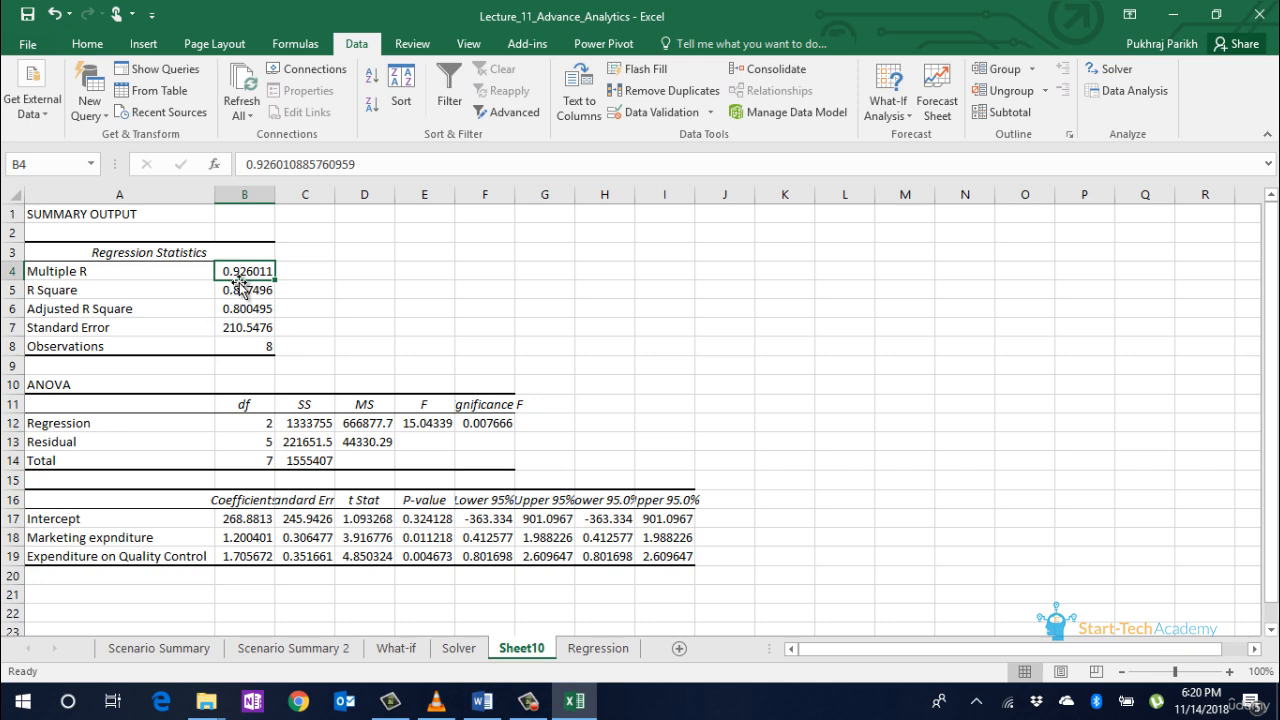
pyautogui.click(578, 655)
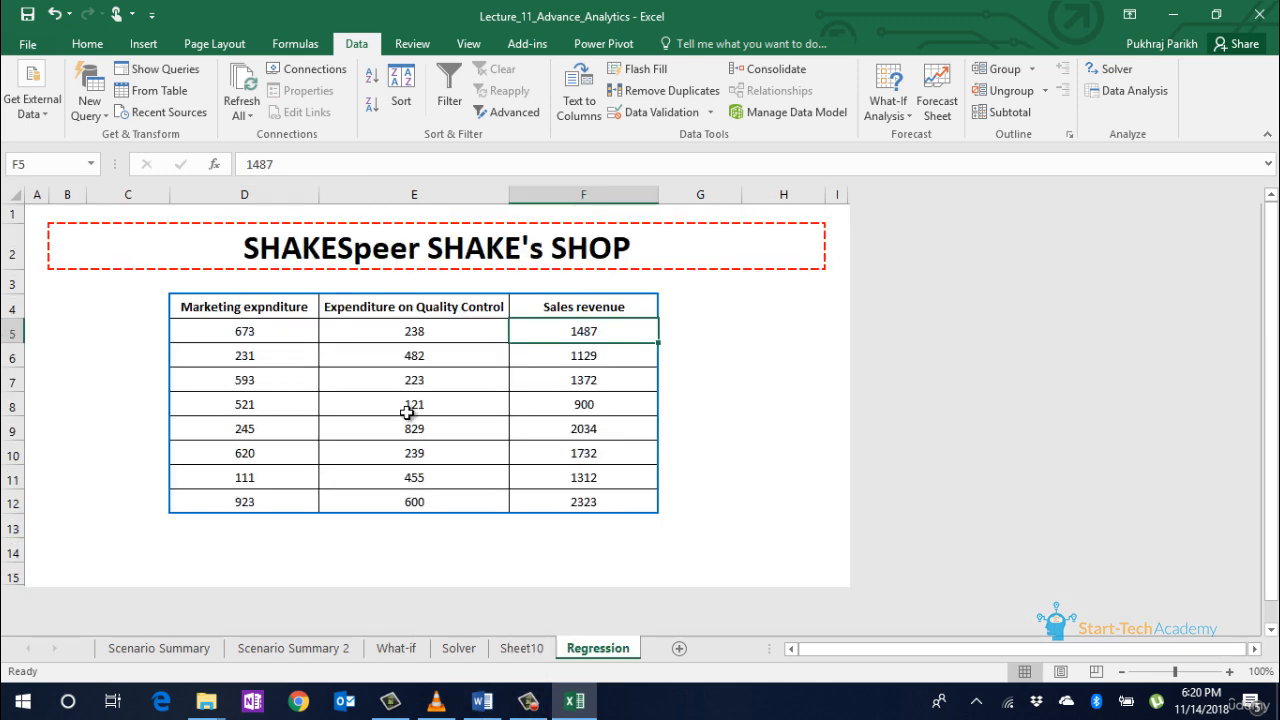
pyautogui.click(273, 337)
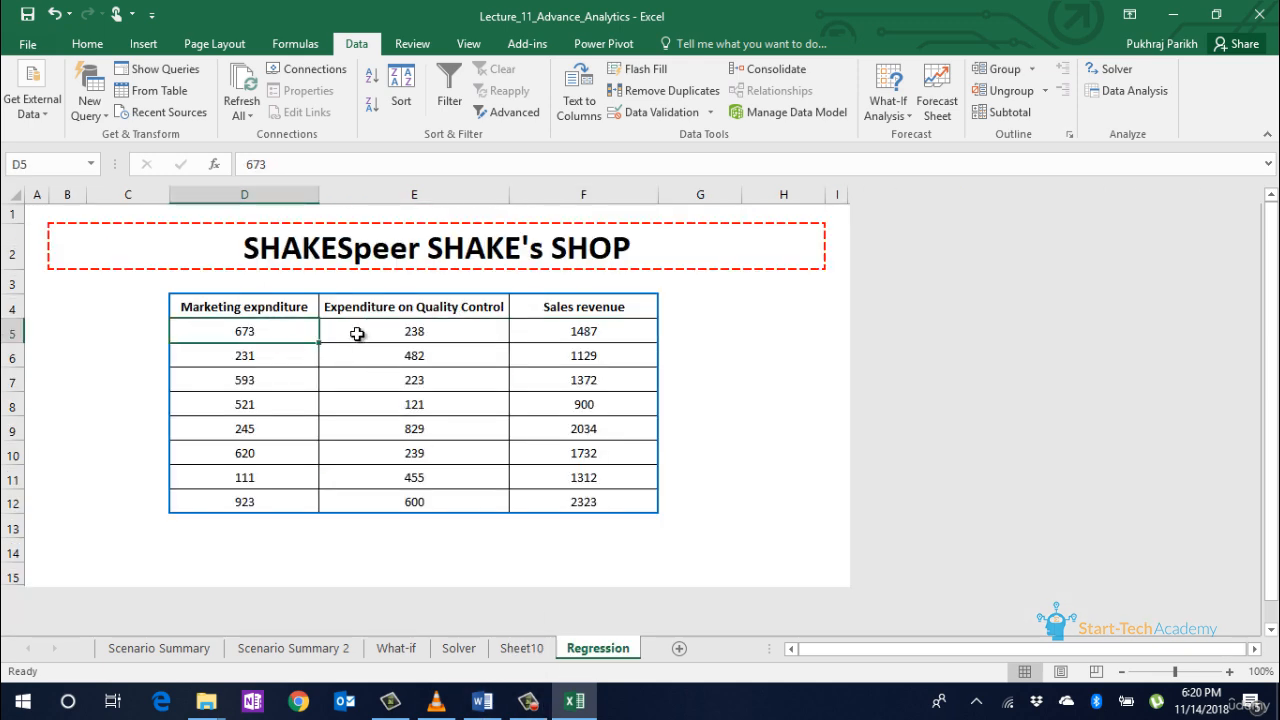
pyautogui.click(497, 648)
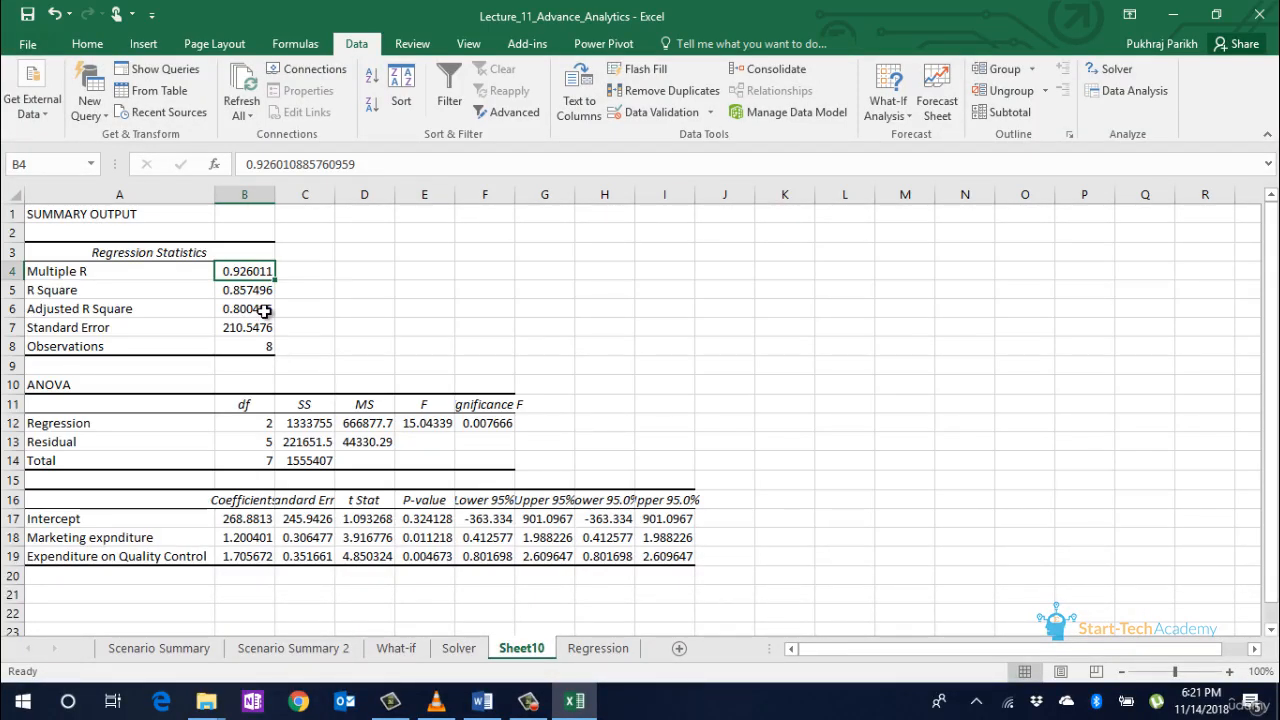
pyautogui.press('Down')
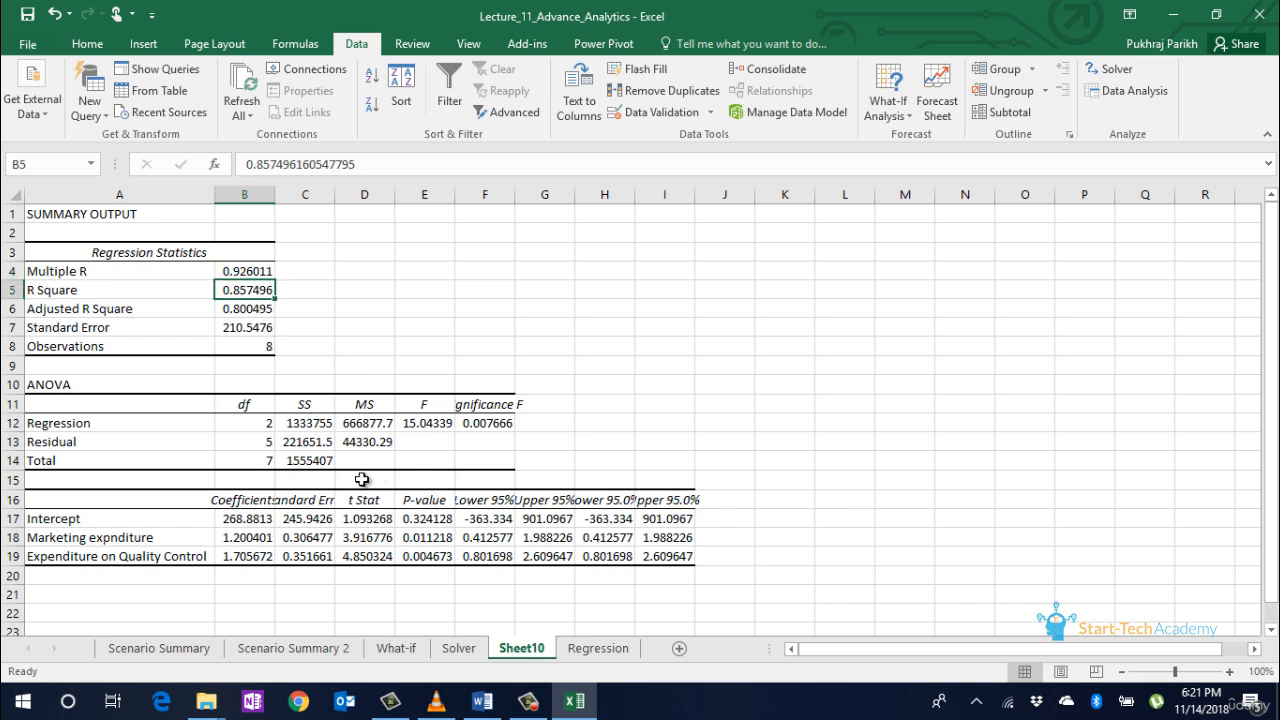
# - Widen columns B, C and F of the summary output to fit their contents
pyautogui.moveTo(515, 194); pyautogui.dragTo(515, 194)
pyautogui.doubleClick(515, 194)
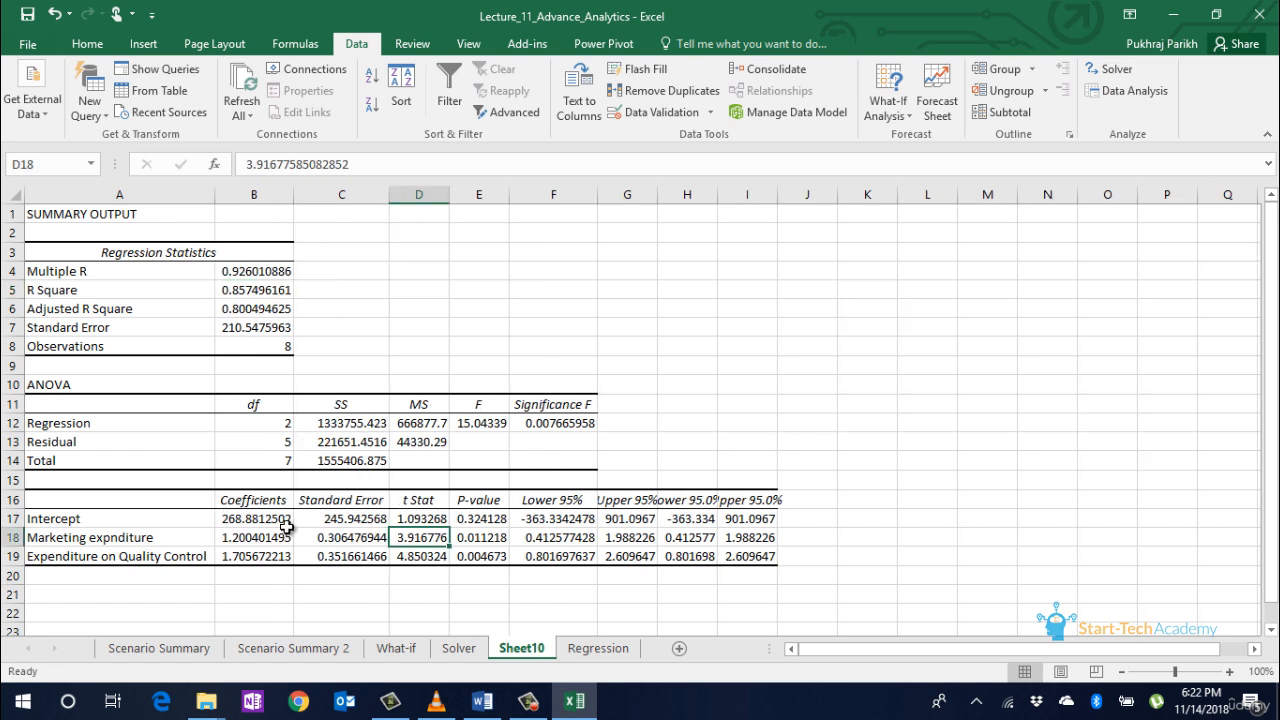
# - Examine the intercept, marketing and quality control coefficients in the summary output and relate them to the Regression sheet's data columns
pyautogui.click(72, 540)
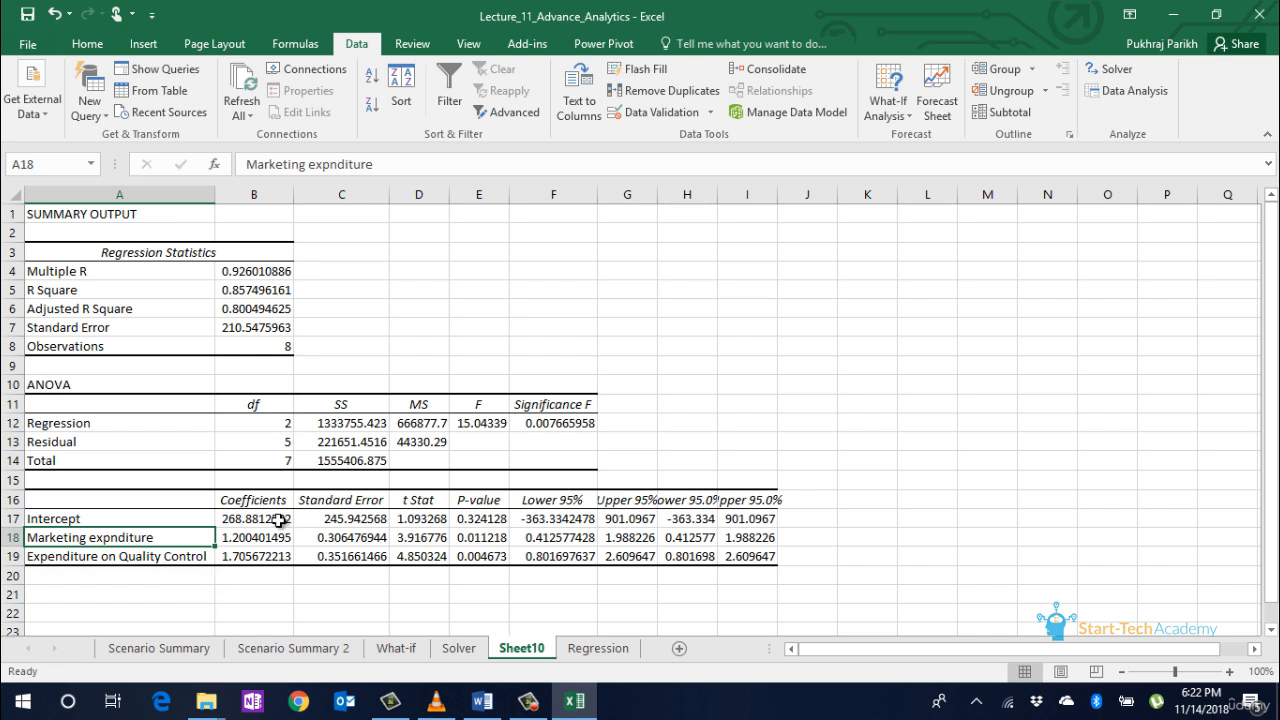
pyautogui.click(237, 540)
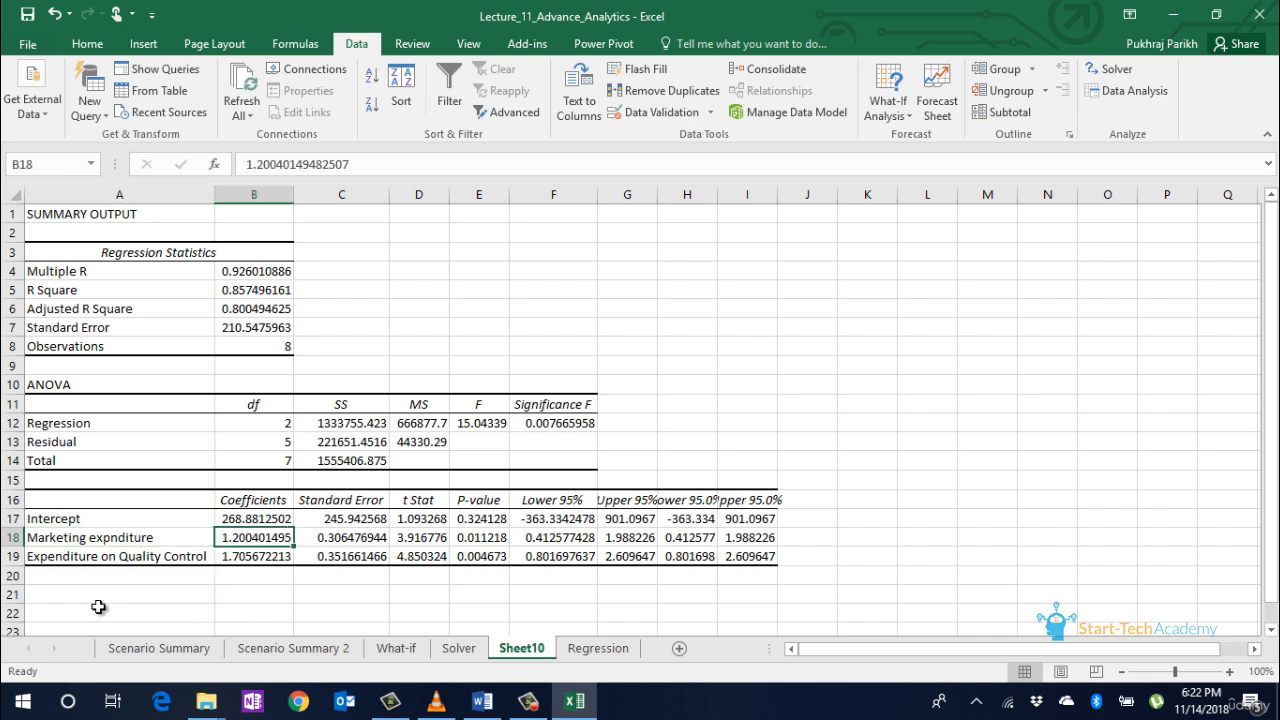
pyautogui.click(76, 563)
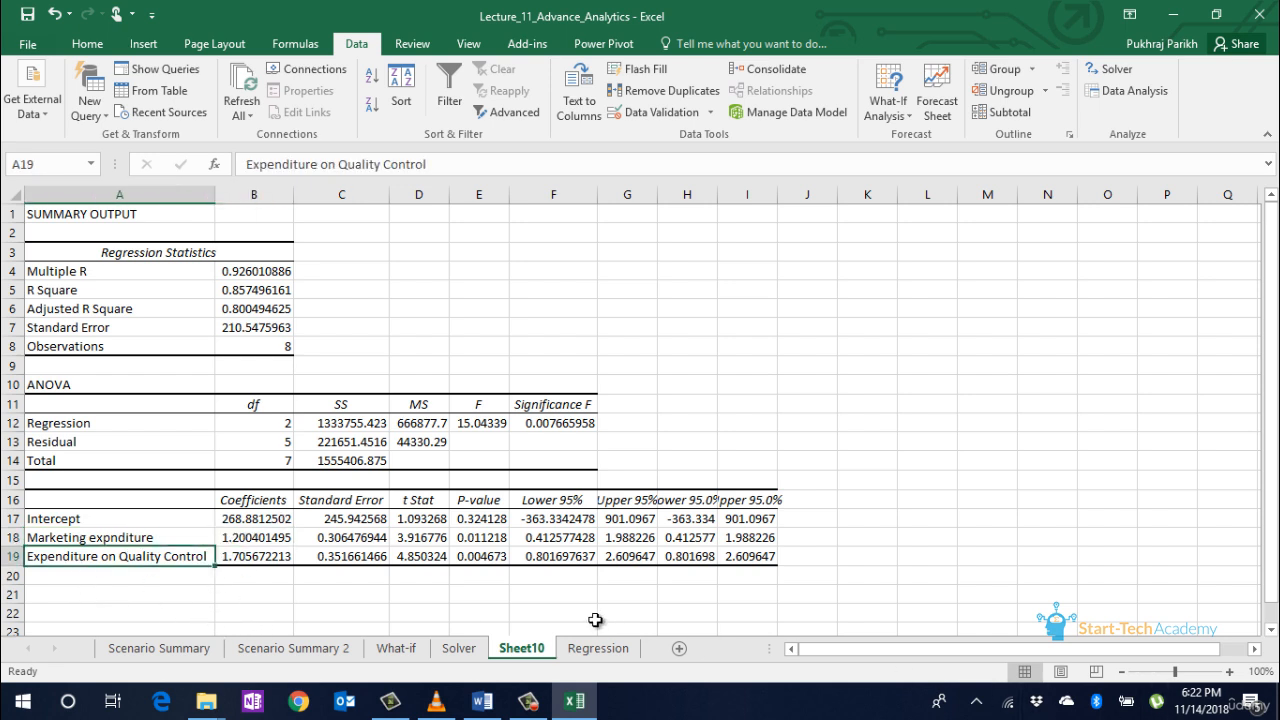
pyautogui.click(243, 560)
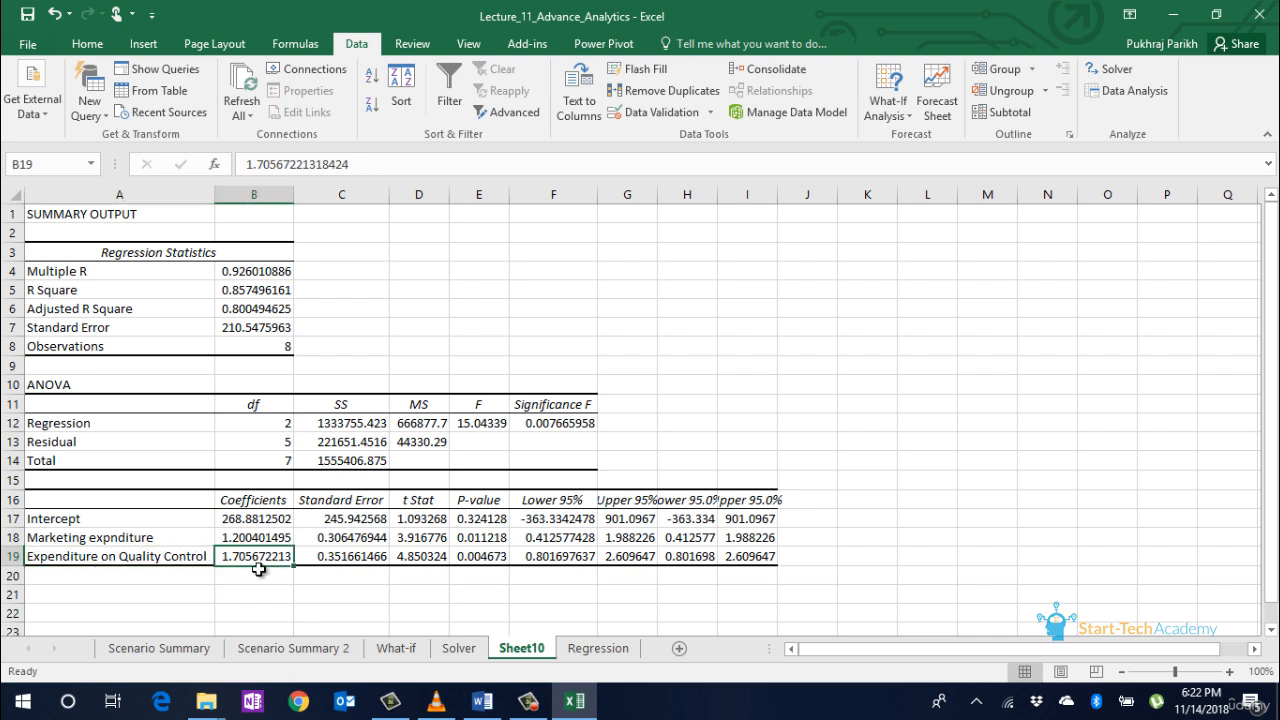
pyautogui.click(264, 521)
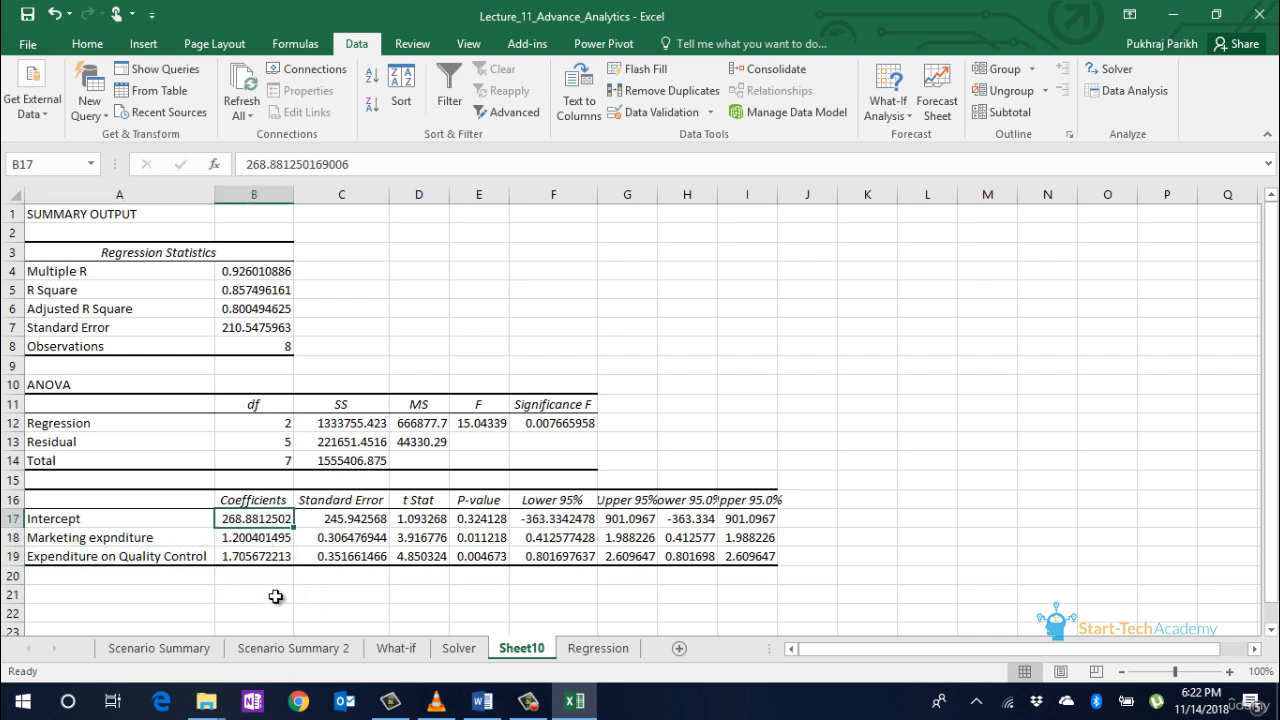
pyautogui.hotkey('ctrl', 'pagedown')
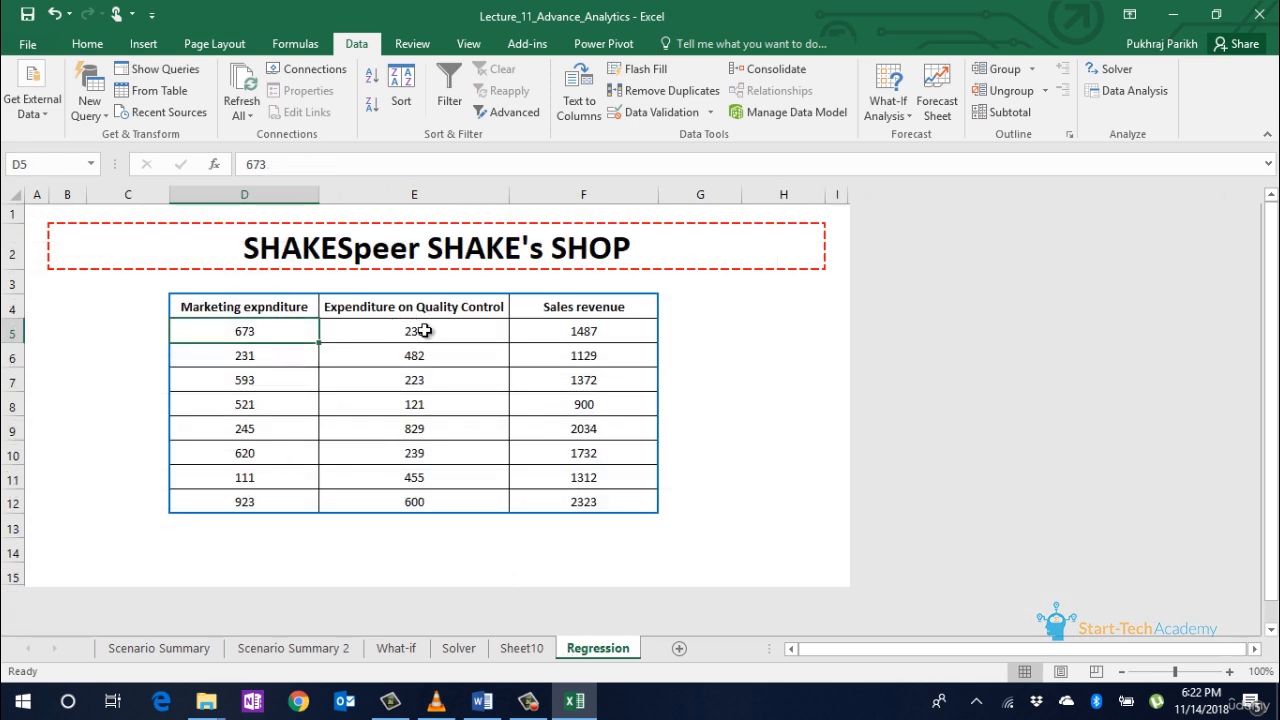
pyautogui.click(528, 649)
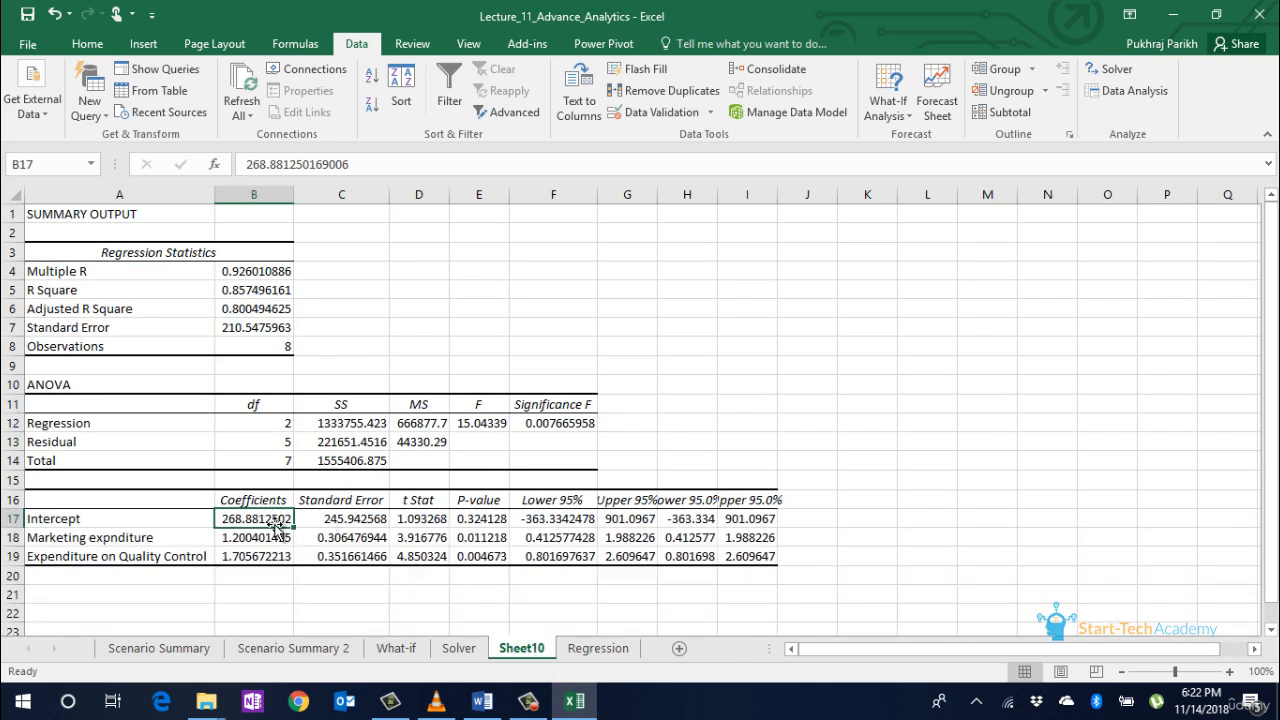
pyautogui.click(596, 650)
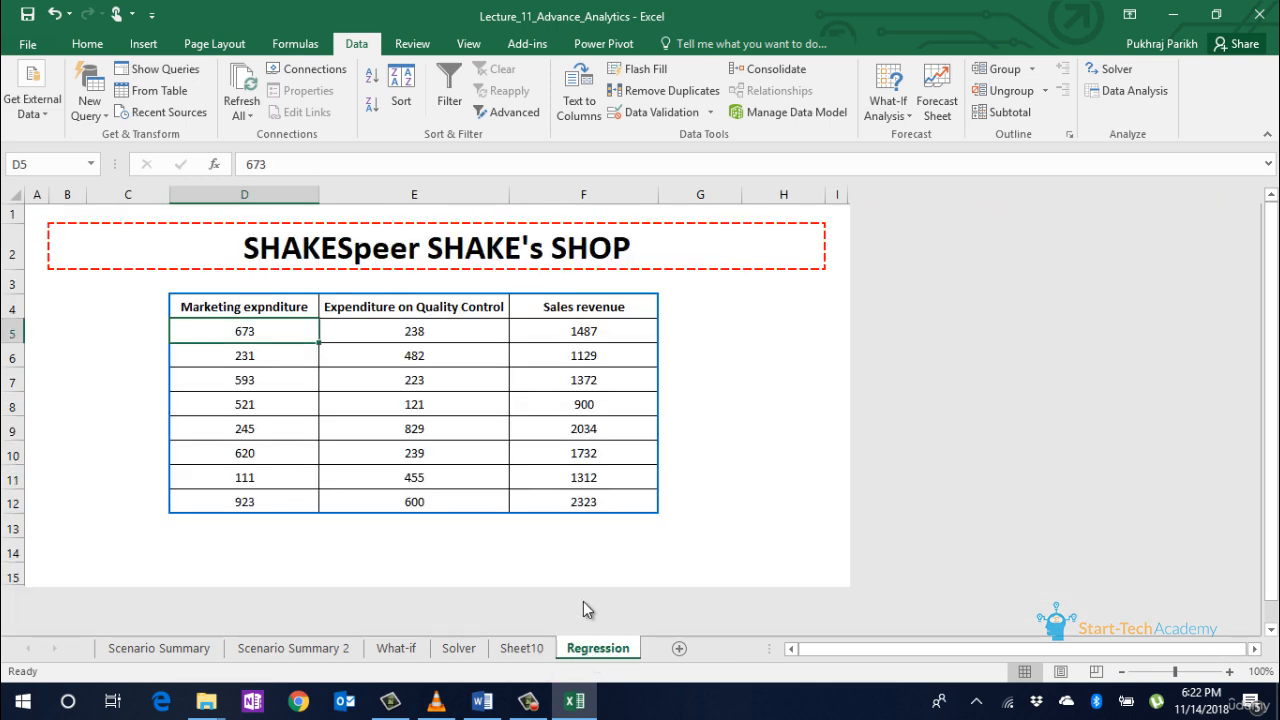
pyautogui.click(518, 650)
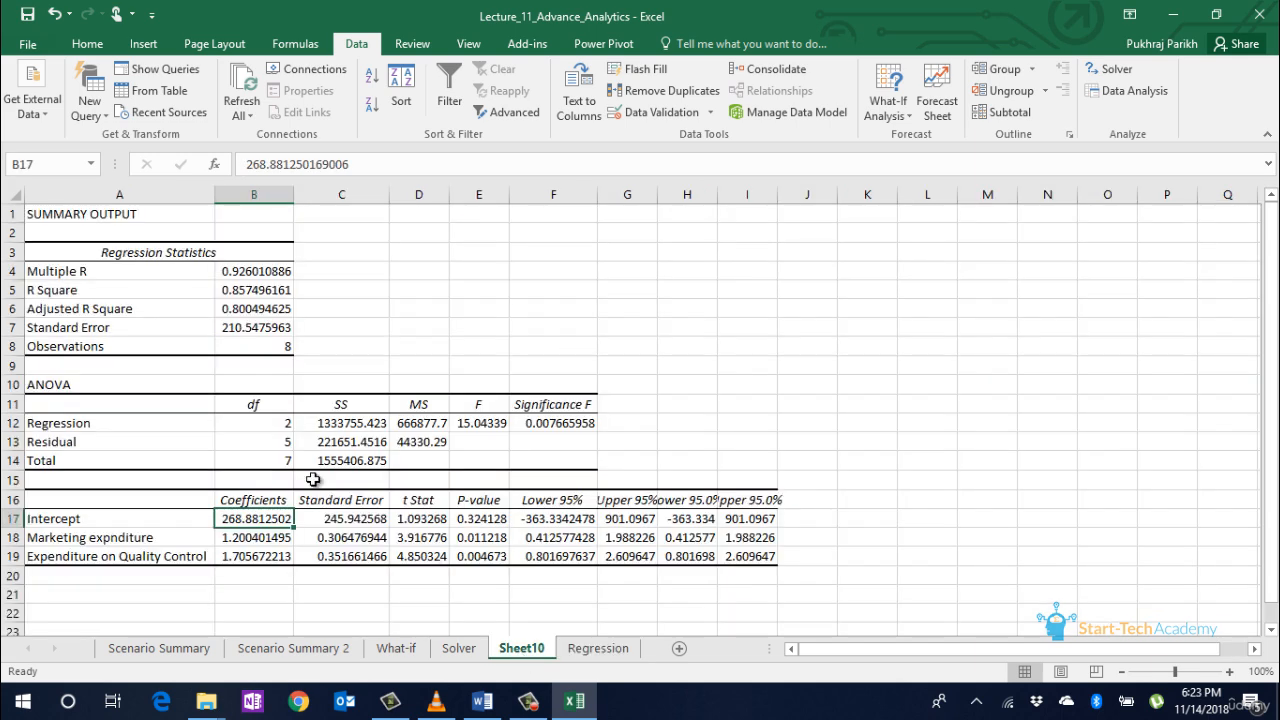
# - Copy the marketing expenditure coefficient from B18 of Sheet10 into D3, above the marketing column on the Regression sheet
pyautogui.click(224, 541)
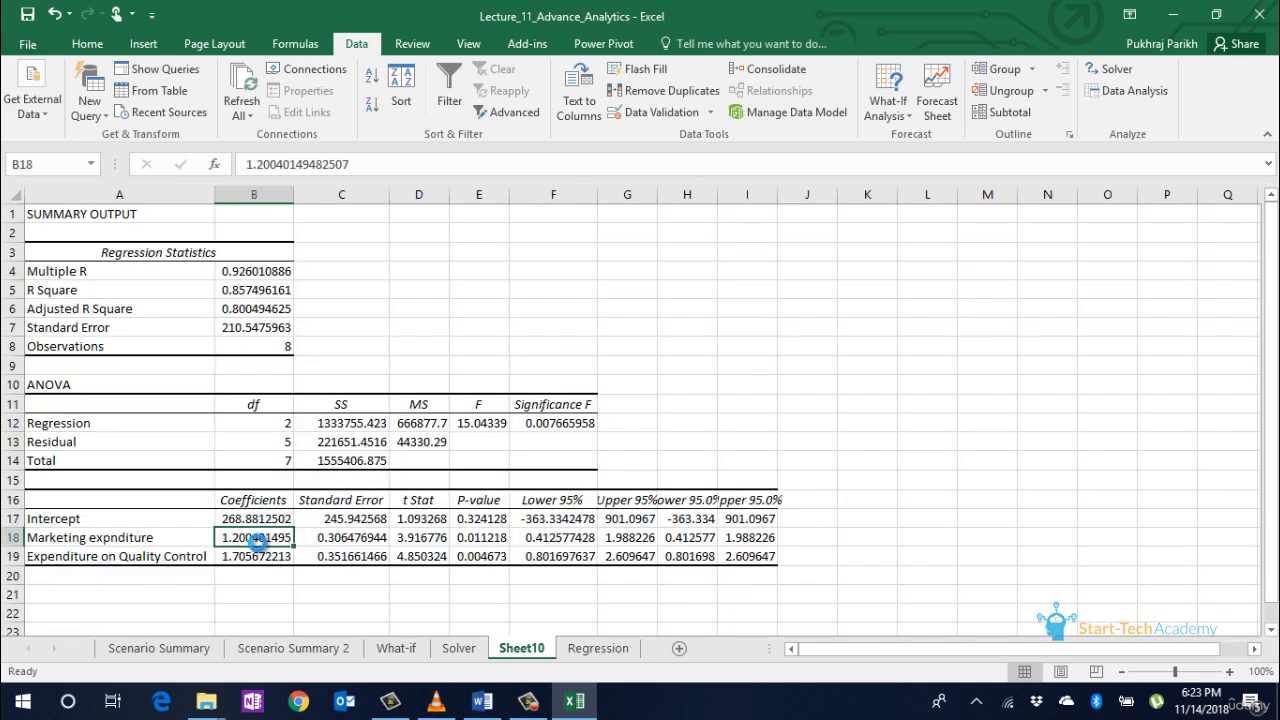
pyautogui.hotkey('ctrl', 'c')
pyautogui.click(600, 649)
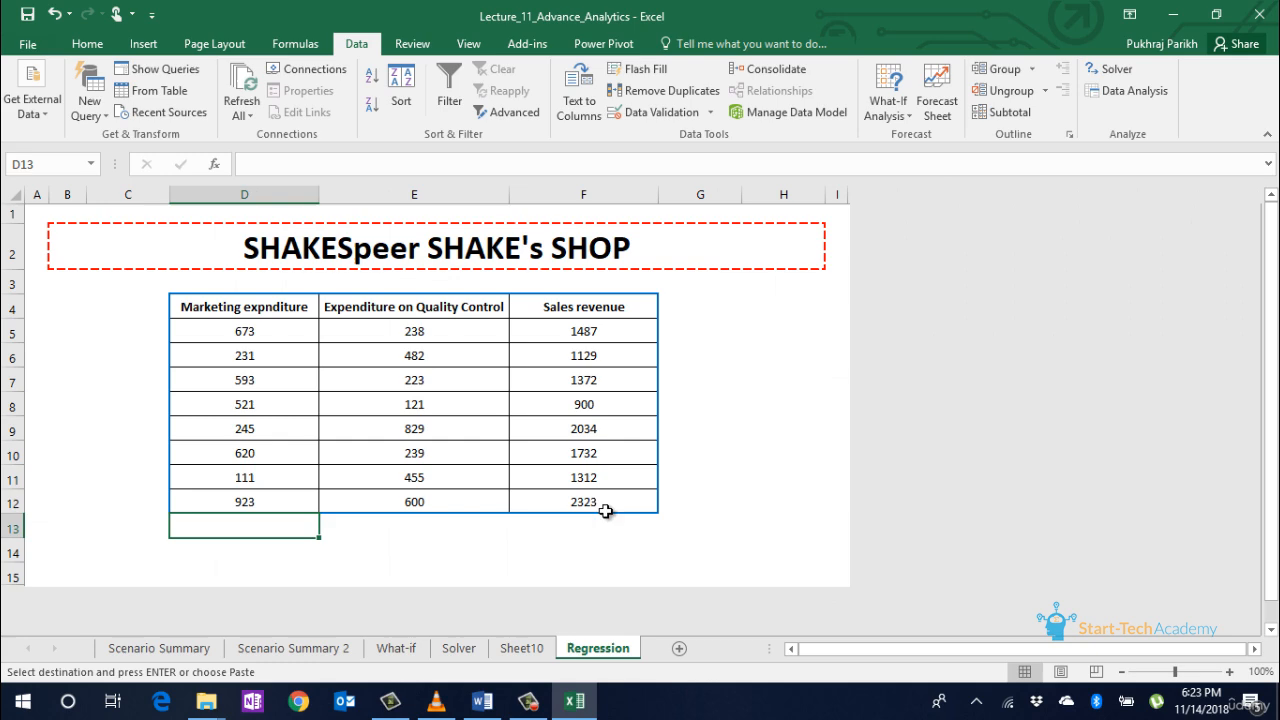
pyautogui.click(733, 338)
pyautogui.click(229, 282)
pyautogui.hotkey('ctrl', 'v')
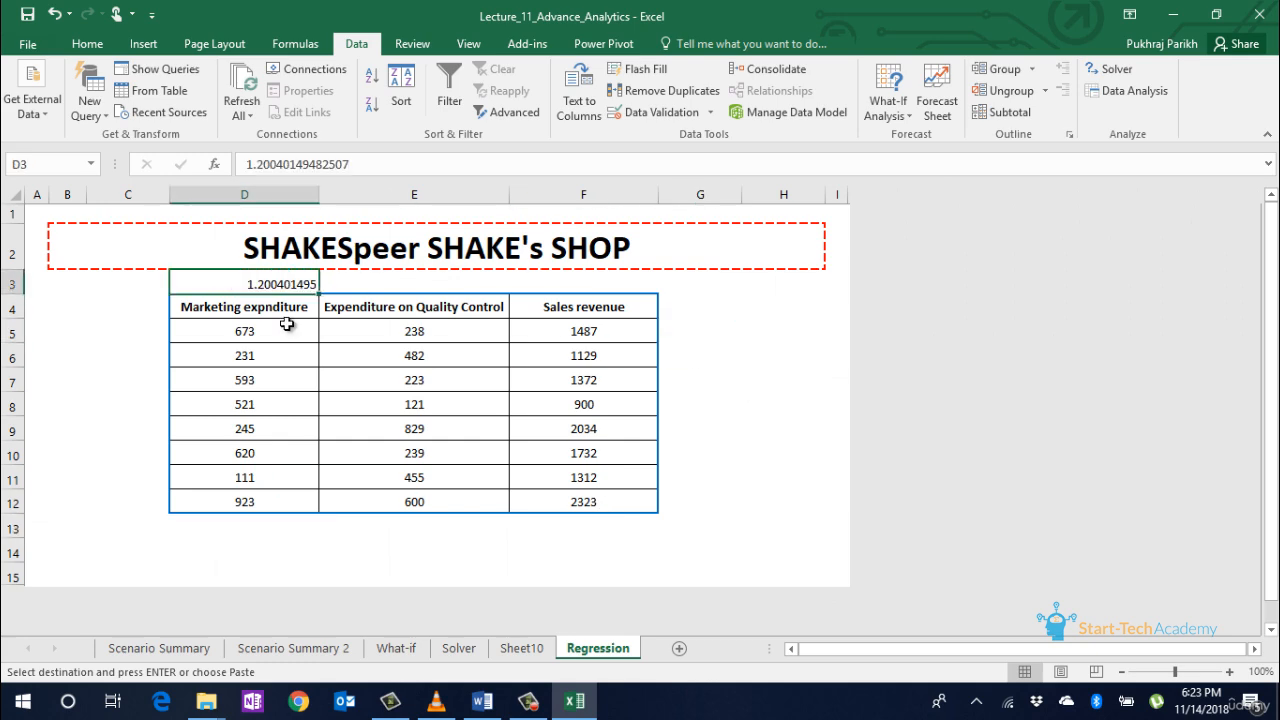
# - Copy the quality control expenditure coefficient from B19 of Sheet10 into E3, above the quality control column on the Regression sheet
pyautogui.click(535, 650)
pyautogui.click(281, 557)
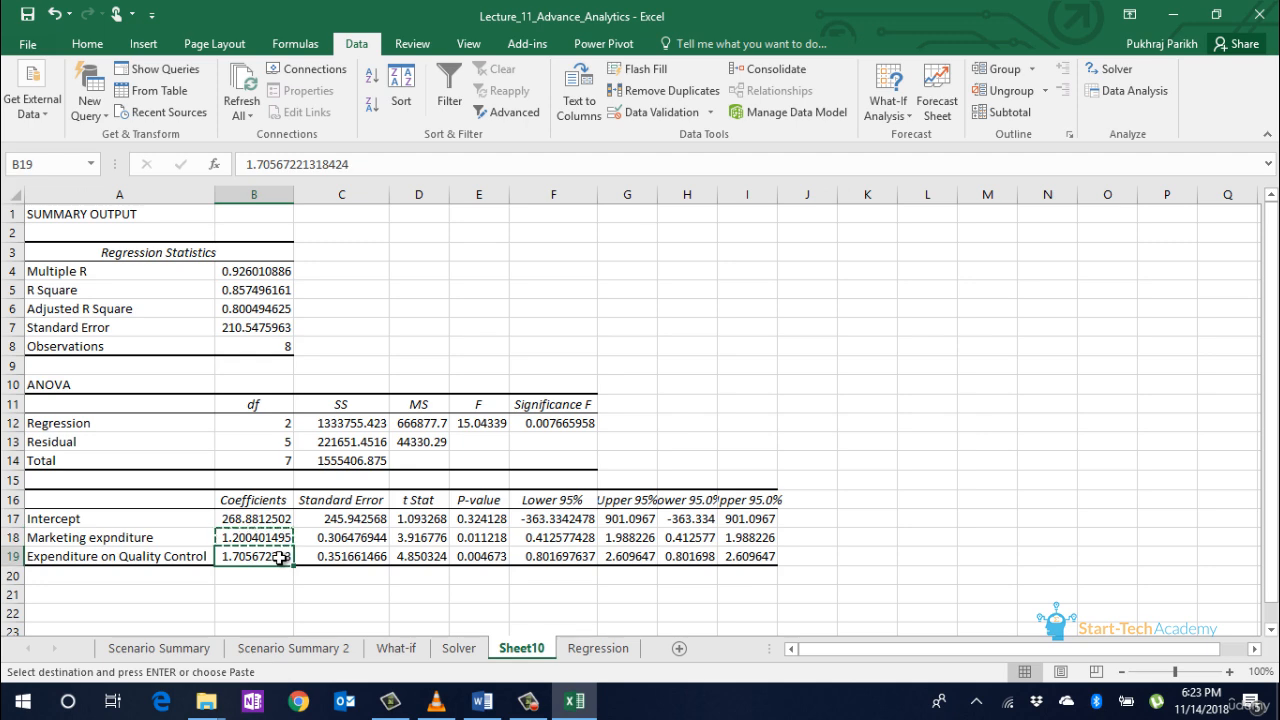
pyautogui.click(597, 647)
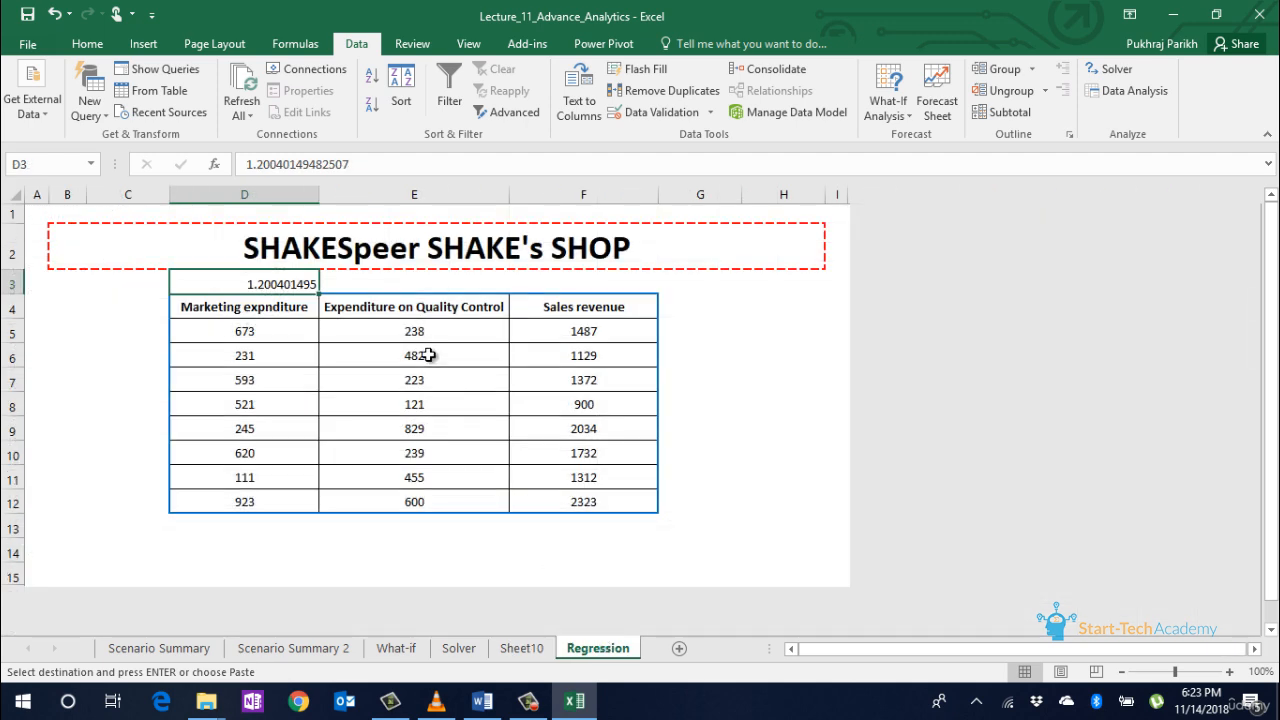
pyautogui.click(420, 286)
pyautogui.hotkey('ctrl', 'v')
# - Copy the intercept coefficient from B17 of Sheet10 into F3, above the sales revenue column on the Regression sheet
pyautogui.click(508, 652)
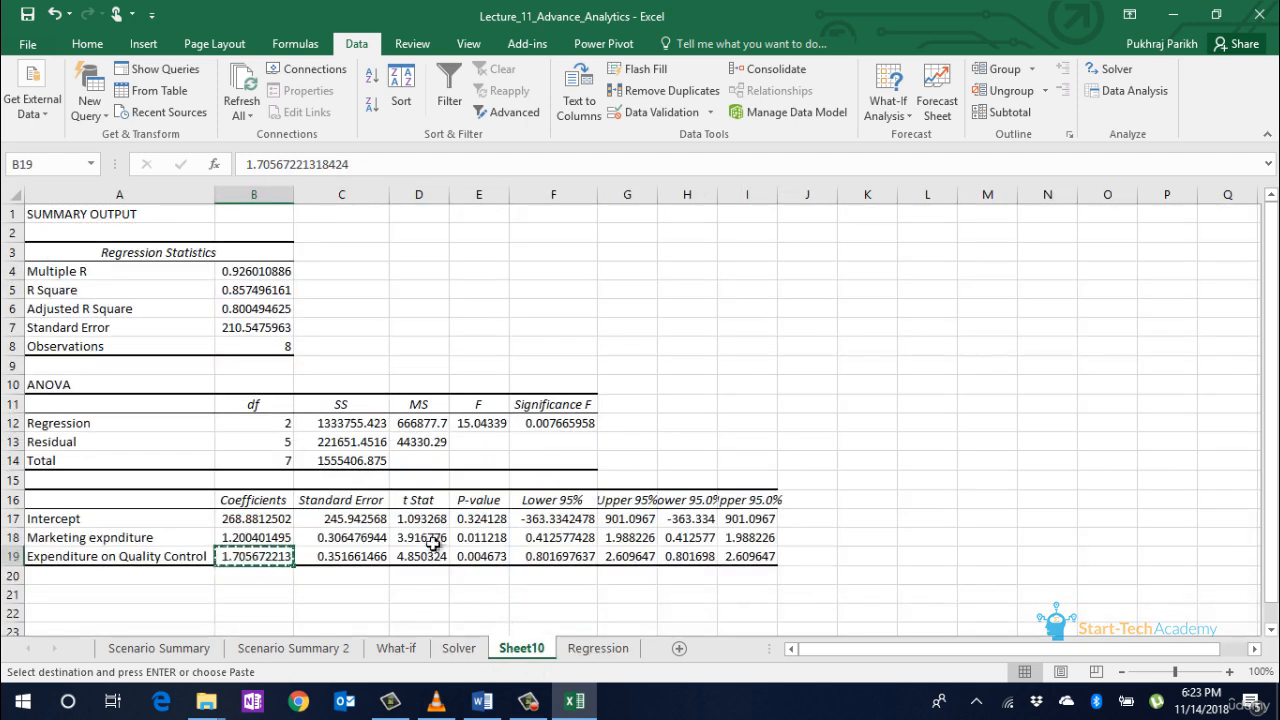
pyautogui.click(273, 519)
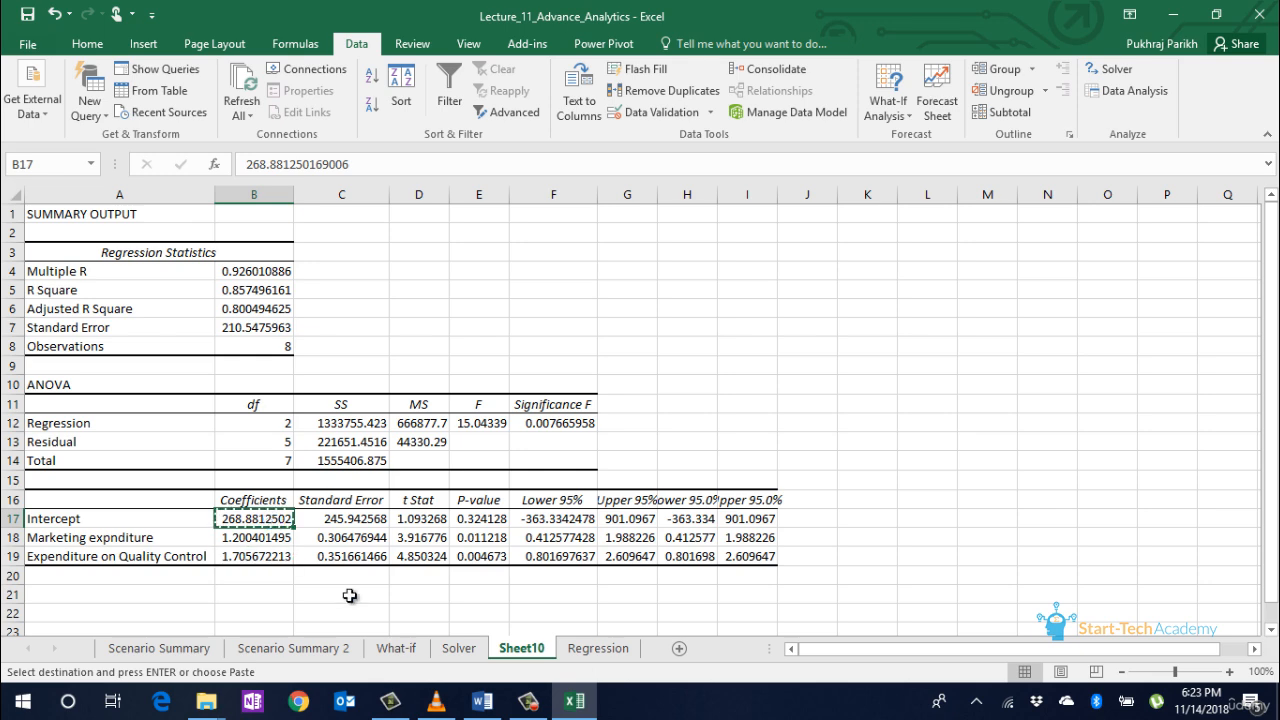
pyautogui.click(585, 649)
pyautogui.click(580, 286)
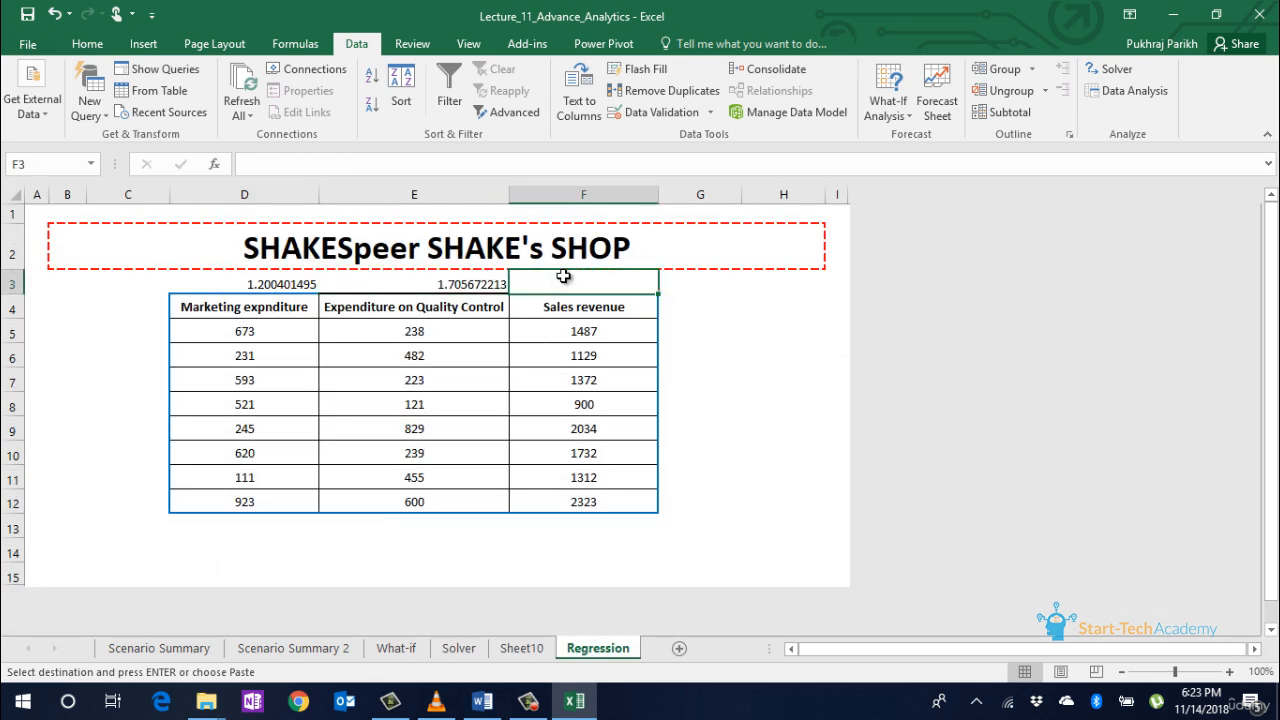
pyautogui.hotkey('ctrl', 'v')
# - Build the predicted sales formula =(D5*D3)+E5*E3+F3 in G5, beside the first sales revenue value
pyautogui.click(700, 331)
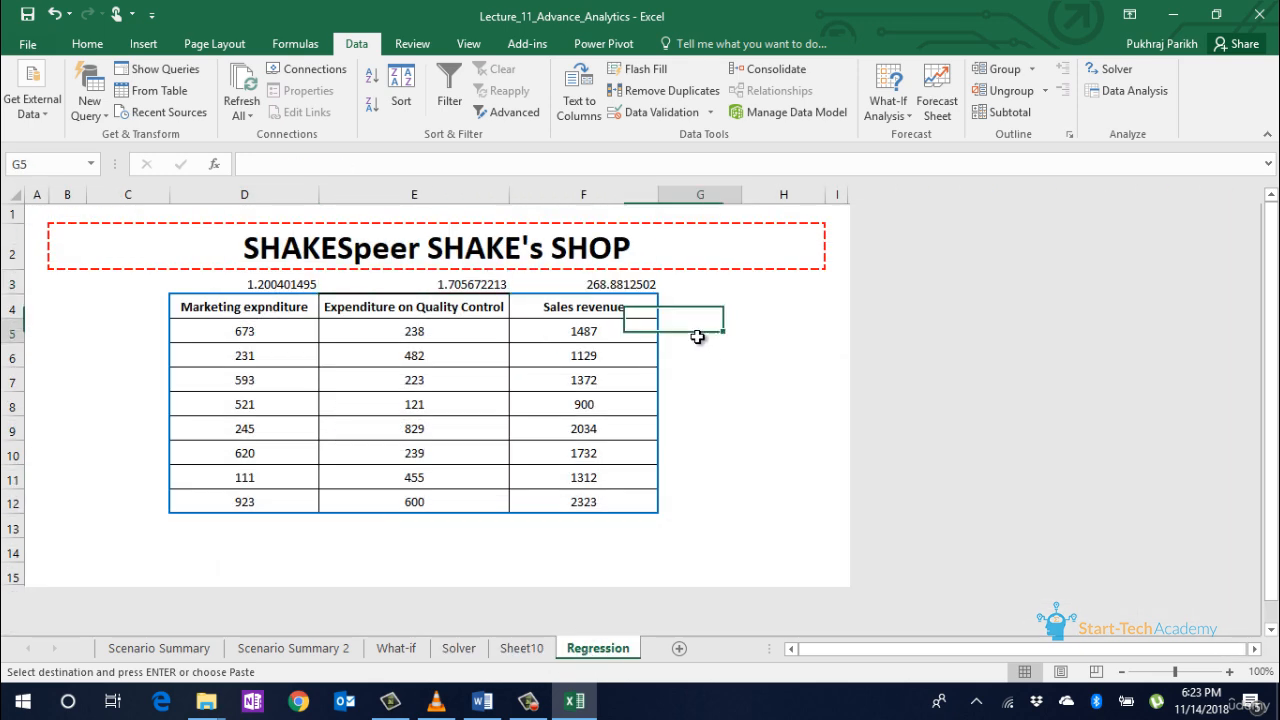
pyautogui.write('=')
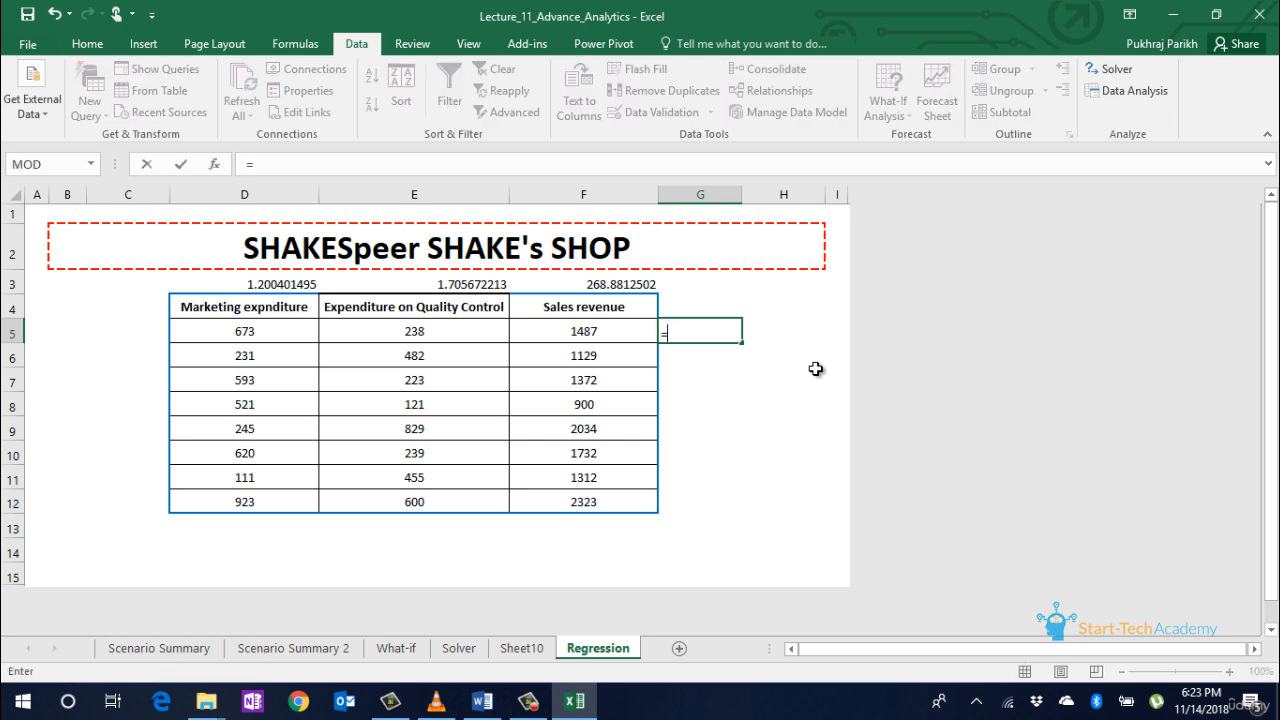
pyautogui.write('(')
pyautogui.click(271, 337)
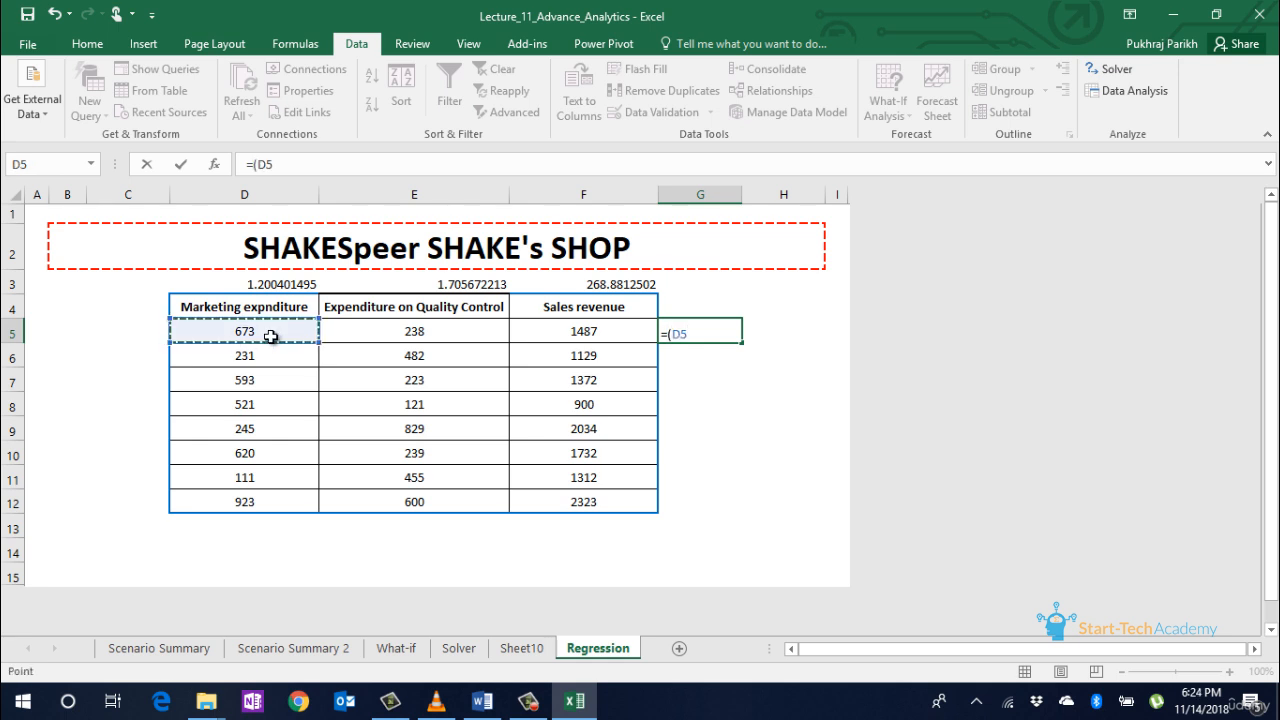
pyautogui.write('*')
pyautogui.click(288, 276)
pyautogui.write(')')
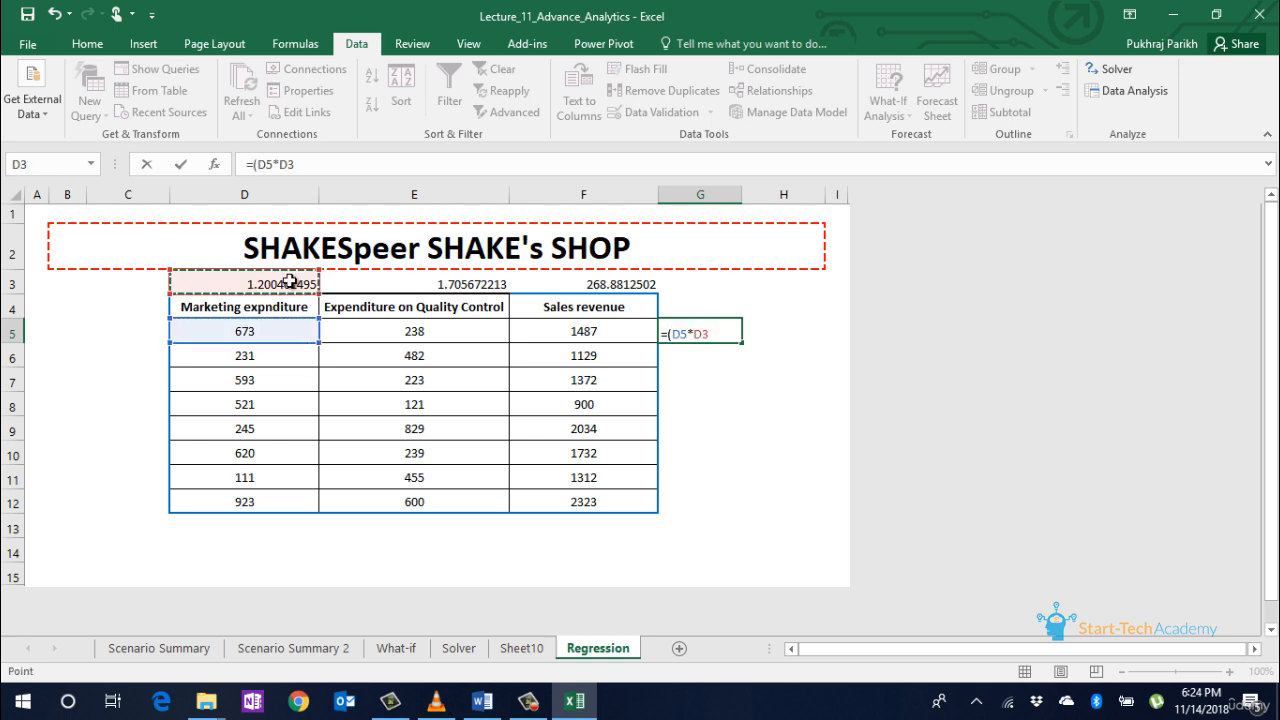
pyautogui.write('+')
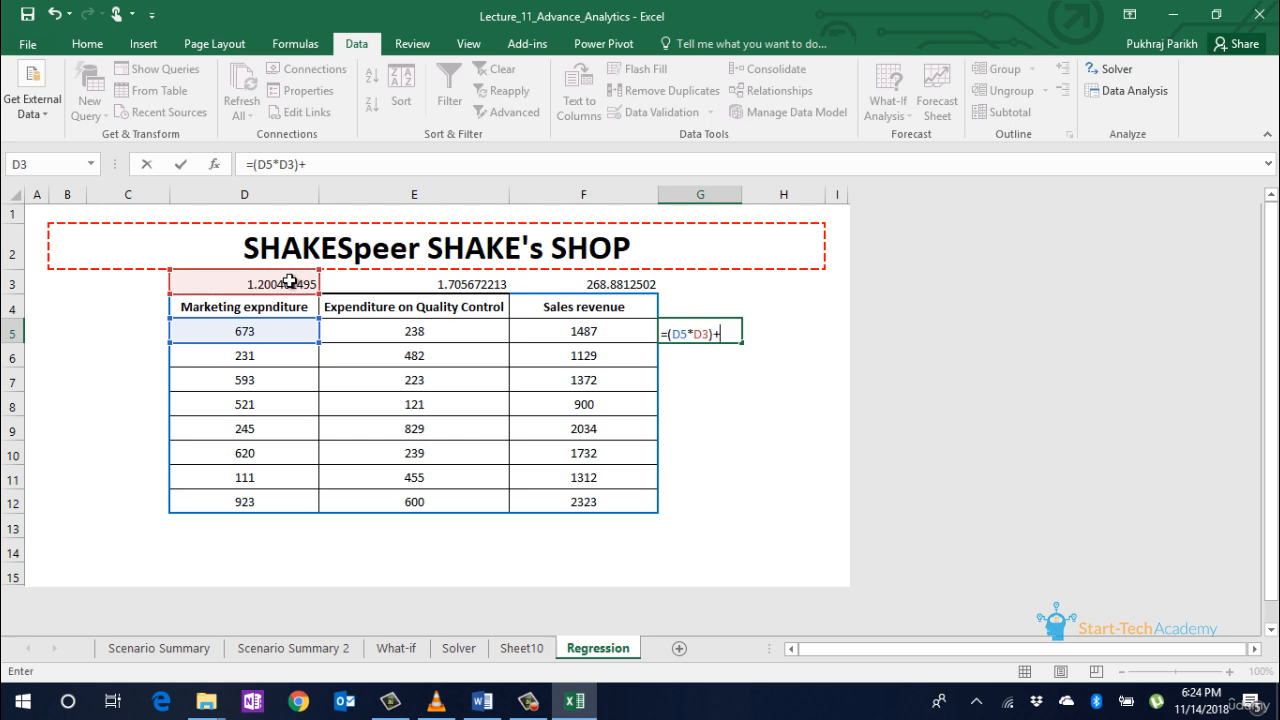
pyautogui.click(455, 340)
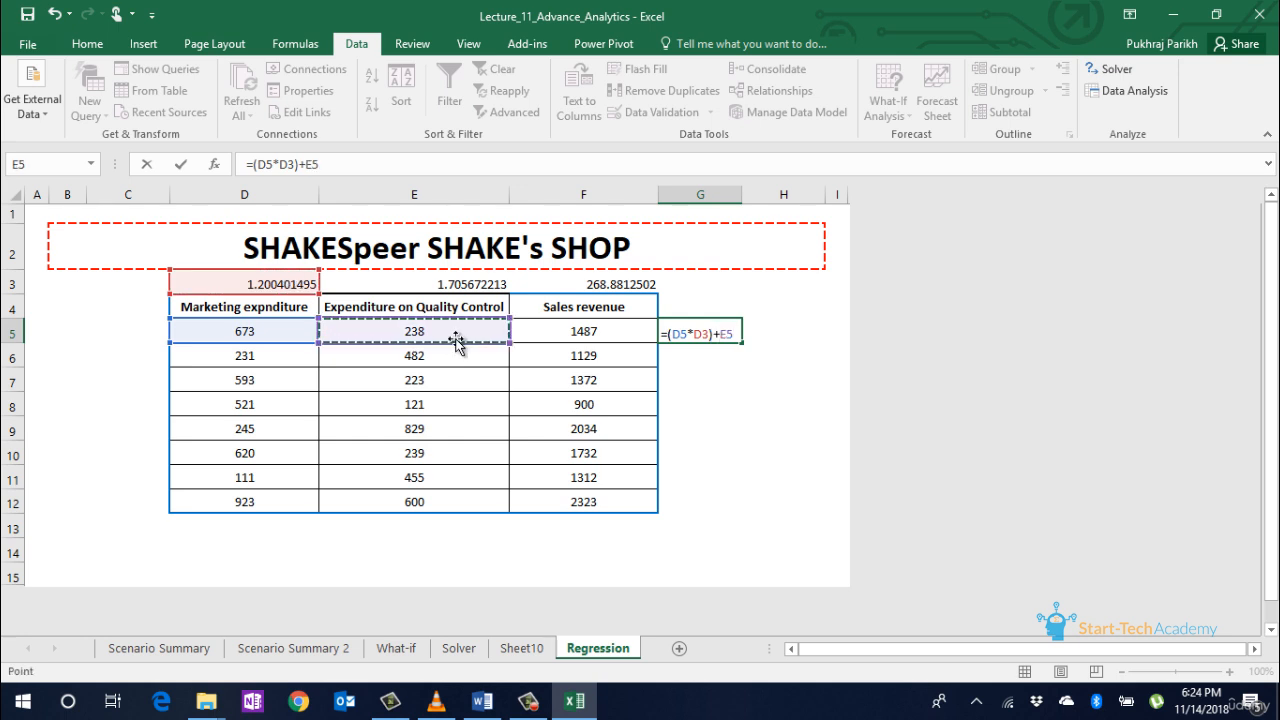
pyautogui.write('+')
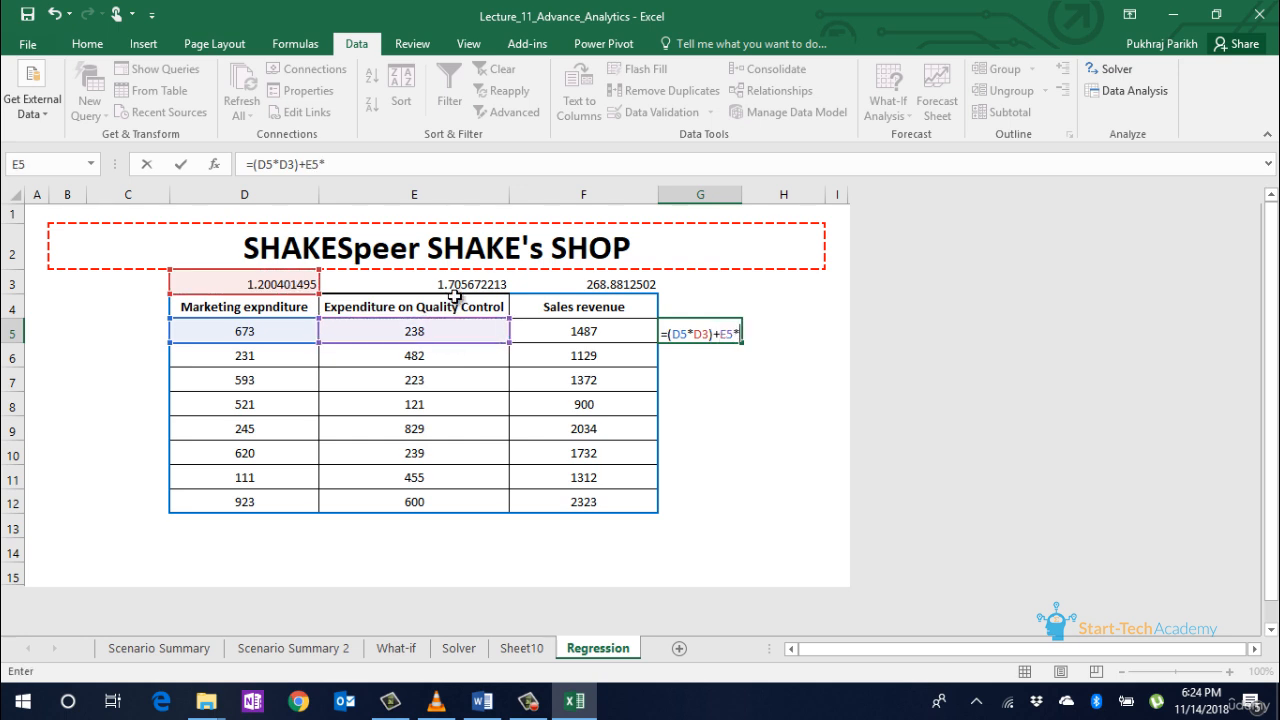
pyautogui.click(455, 286)
pyautogui.write('+')
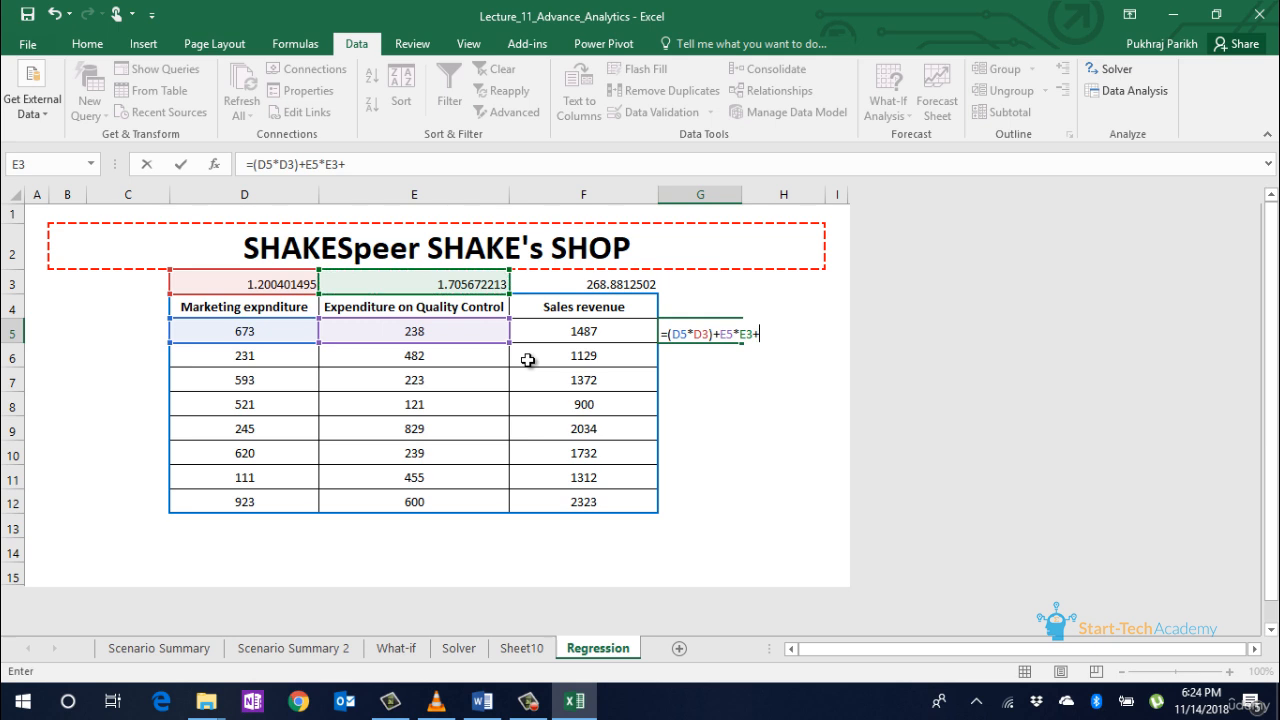
pyautogui.click(588, 286)
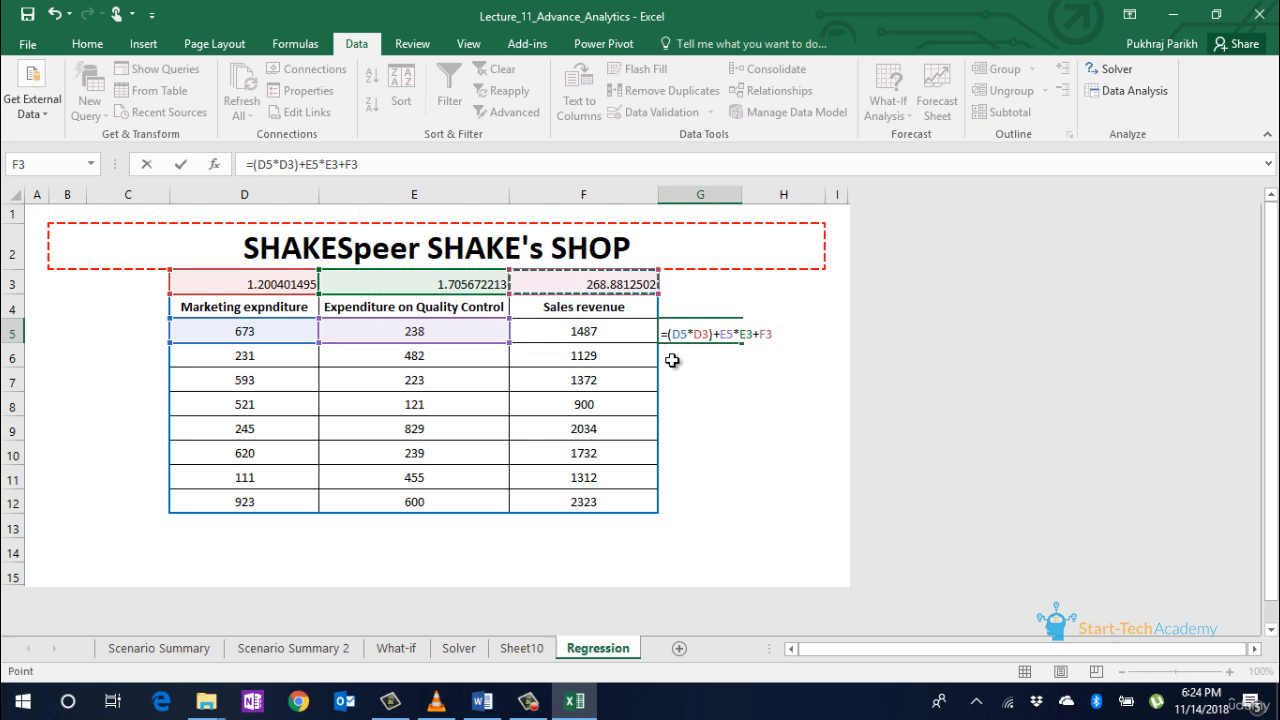
# - Enclose the E5*E3 term in parentheses and commit the G5 formula as =(D5*D3)+(E5*E3)+F3
pyautogui.click(753, 335)
pyautogui.write(')')
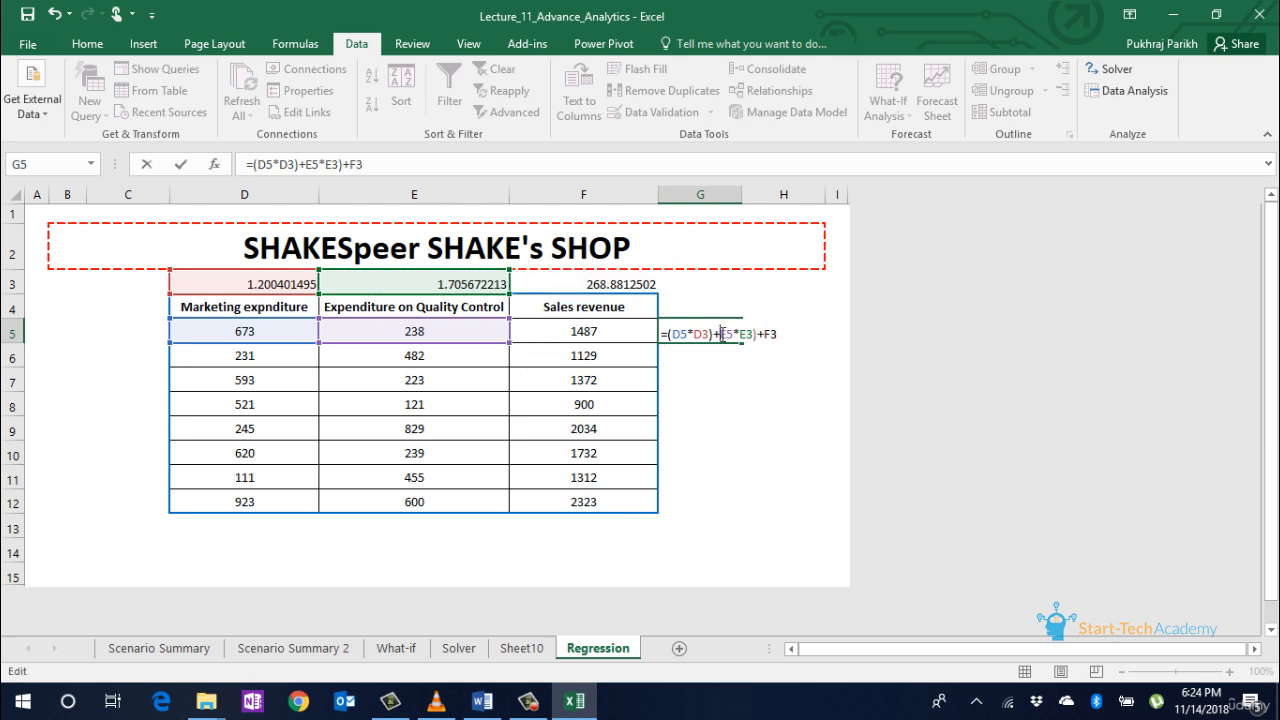
pyautogui.click(722, 335)
pyautogui.write('(')
pyautogui.press('Return')
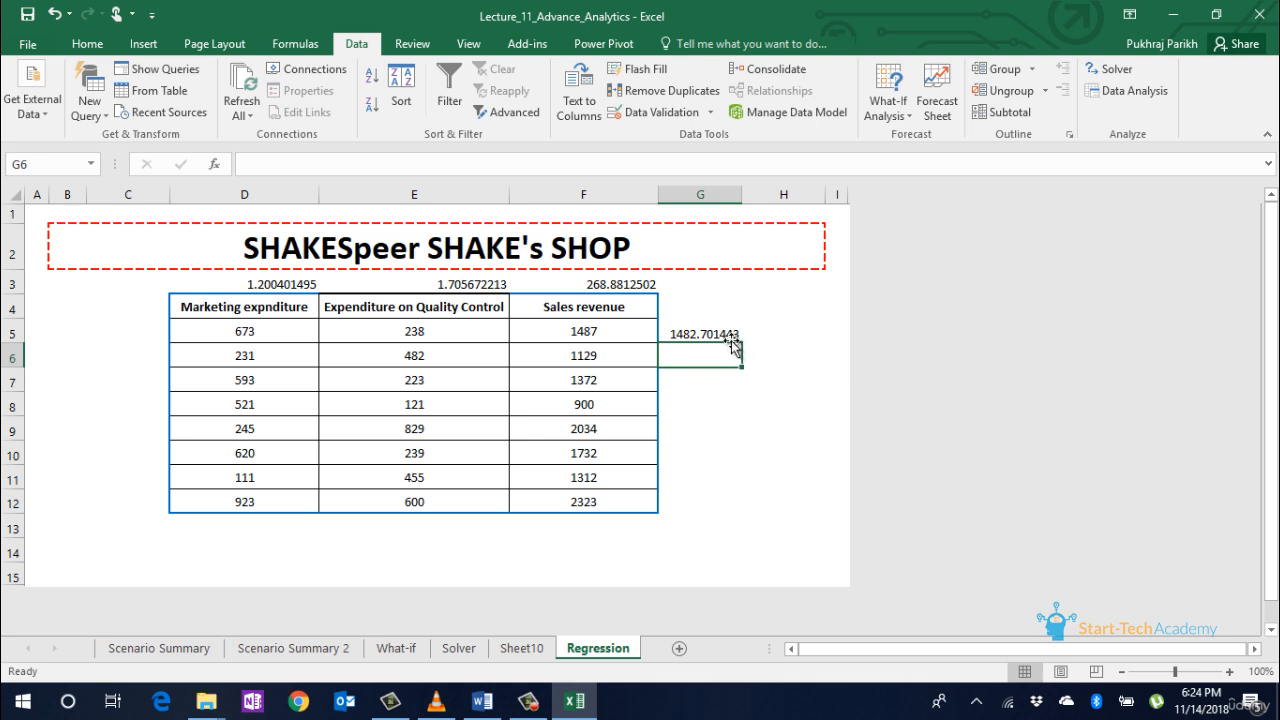
# - Make the D3, E3 and F3 references in the G5 formula absolute and fill it down through G12
pyautogui.click(735, 338)
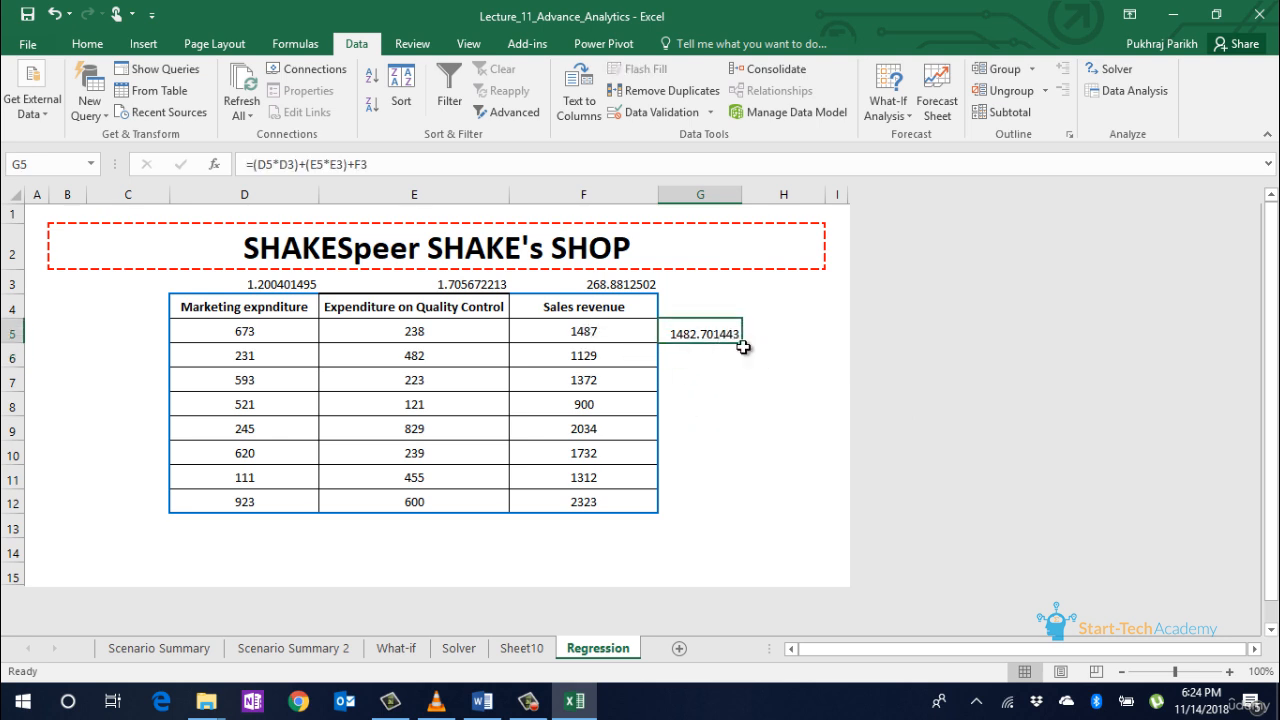
pyautogui.moveTo(743, 346); pyautogui.dragTo(700, 334)
pyautogui.click(272, 165)
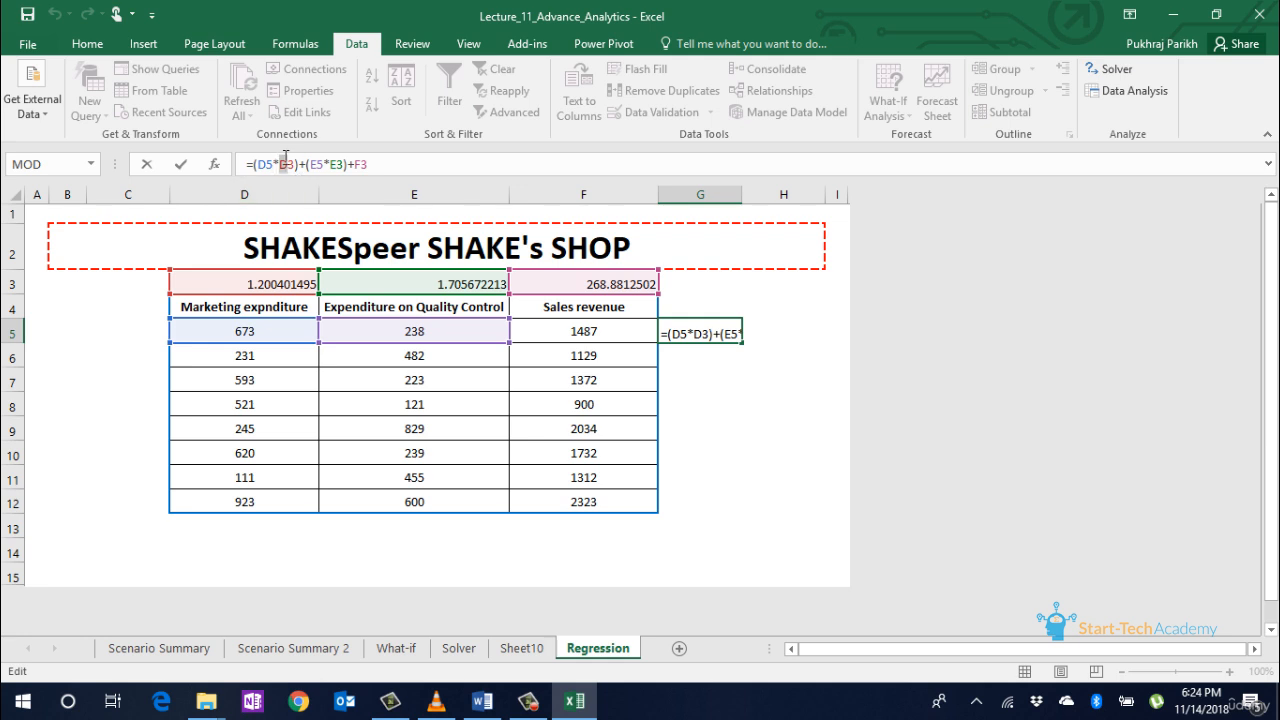
pyautogui.click(286, 163)
pyautogui.press('F4')
pyautogui.click(348, 163)
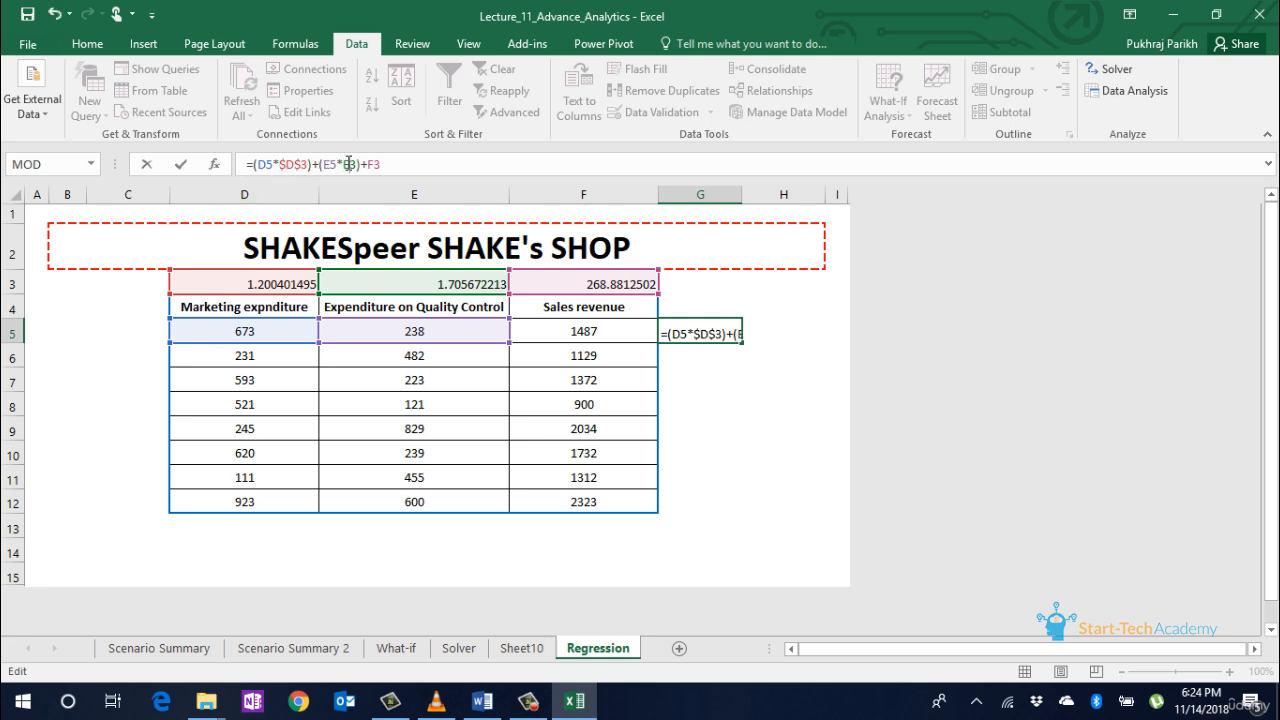
pyautogui.press('F4')
pyautogui.click(390, 165)
pyautogui.press('F4')
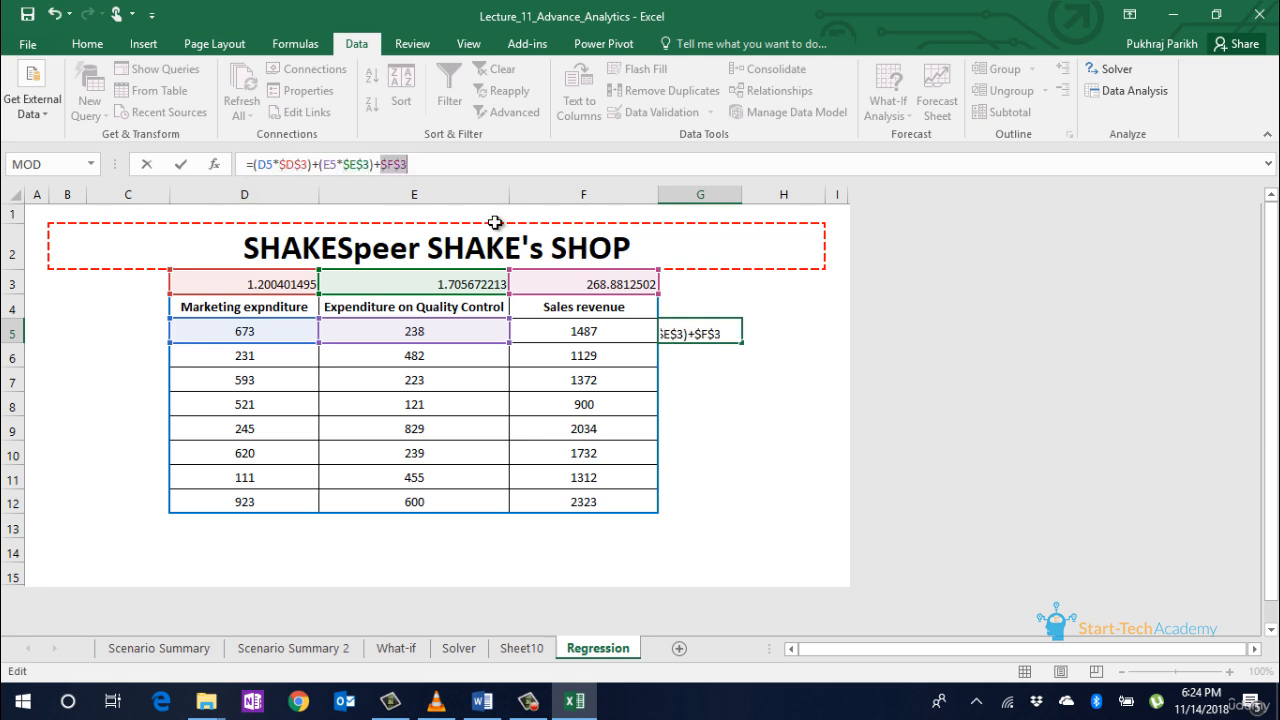
pyautogui.click(674, 331)
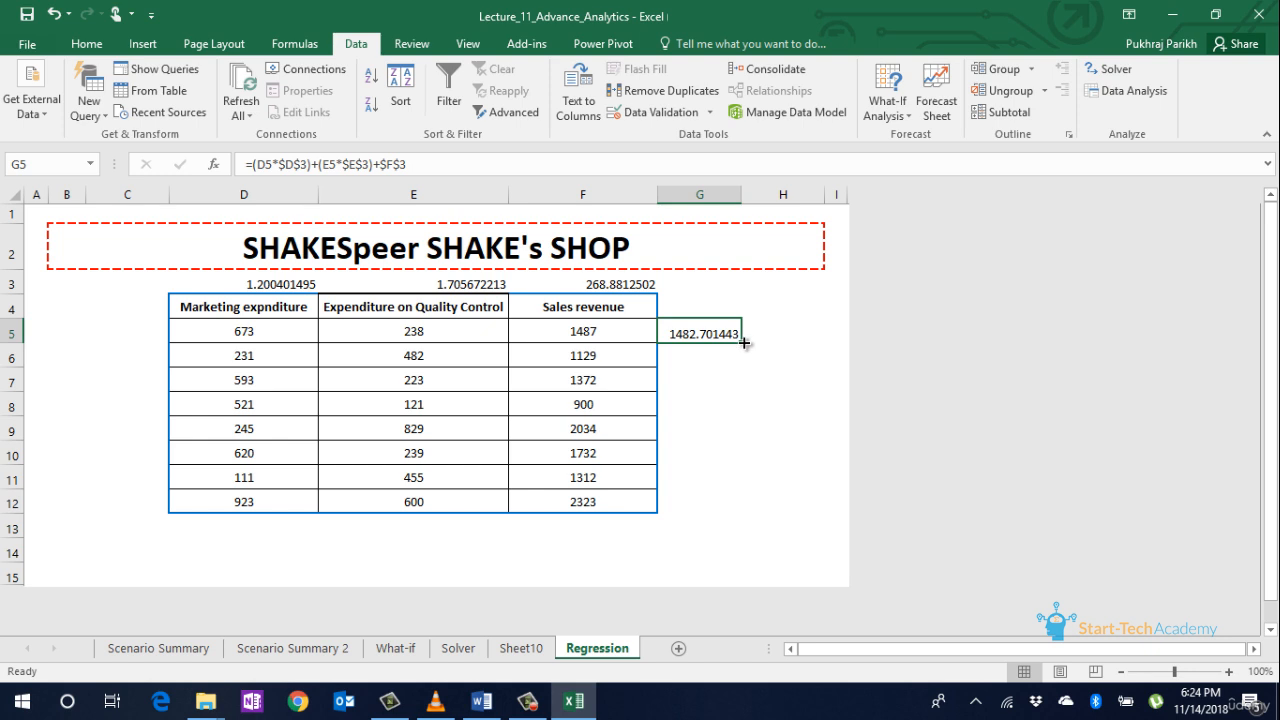
pyautogui.moveTo(744, 343); pyautogui.dragTo(741, 513)
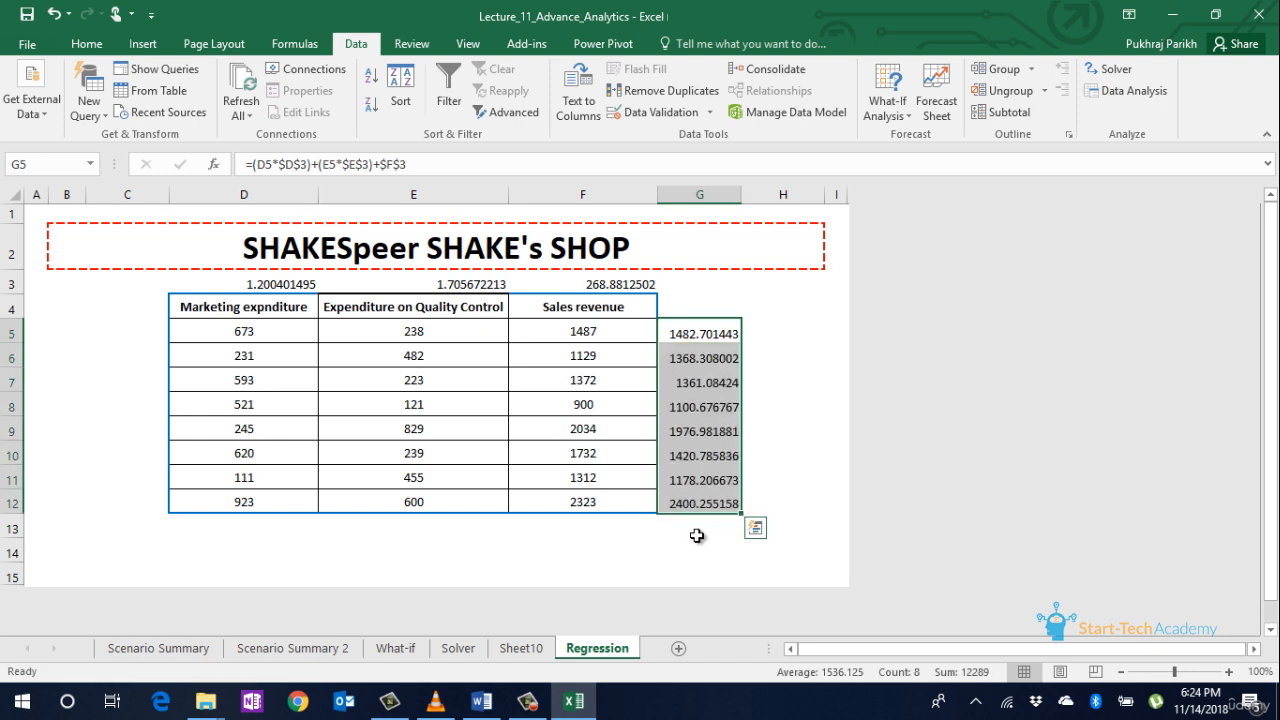
# - Compare the predicted values in column G with the actual sales revenue in column F
pyautogui.click(686, 437)
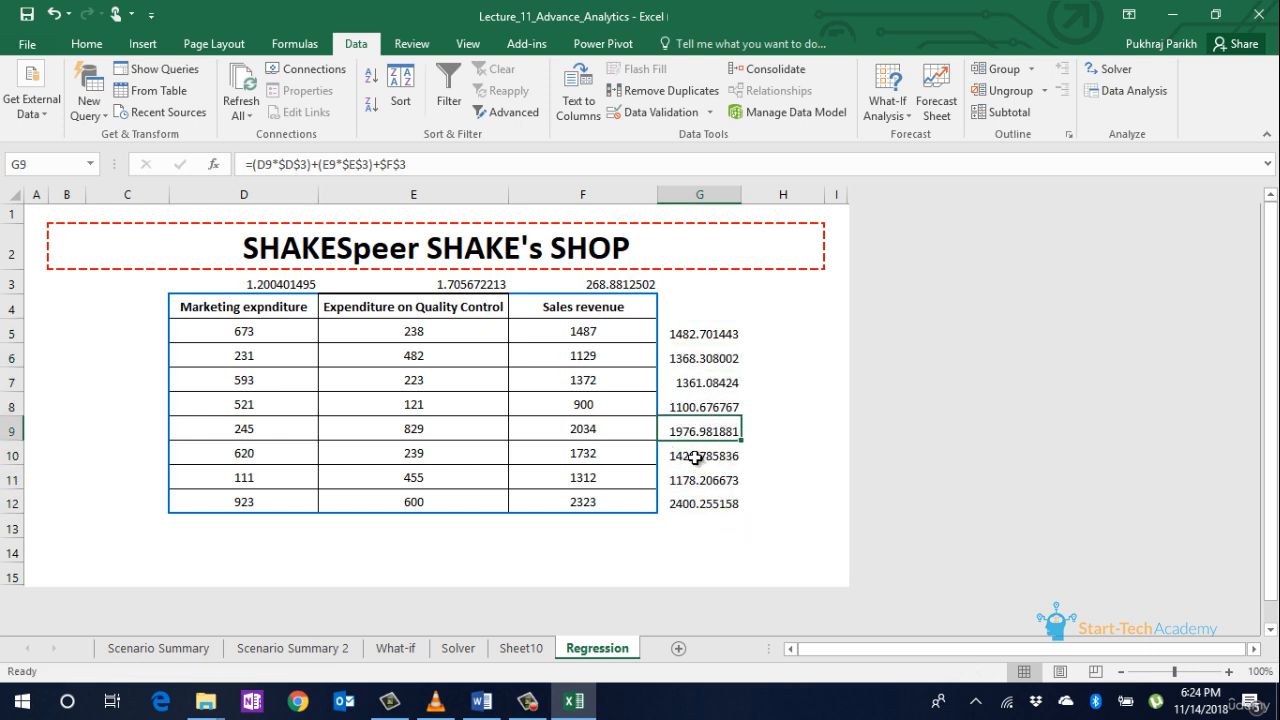
pyautogui.click(692, 359)
pyautogui.click(688, 386)
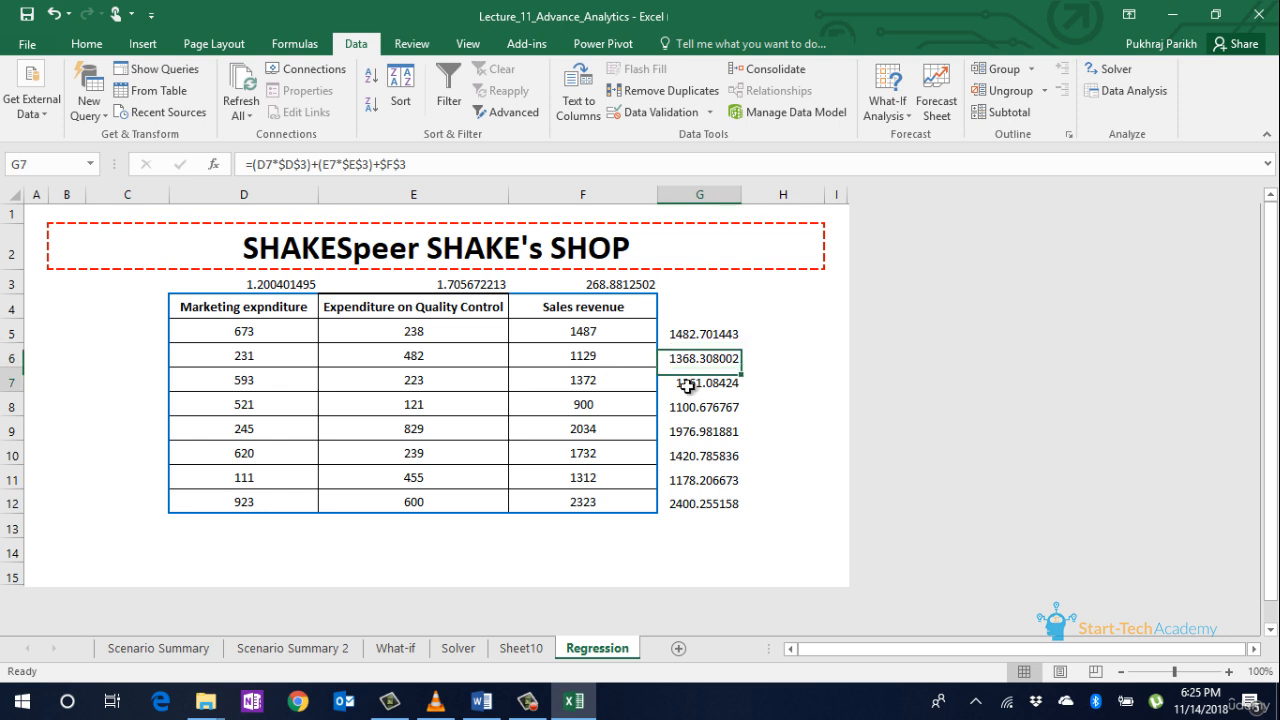
pyautogui.click(620, 386)
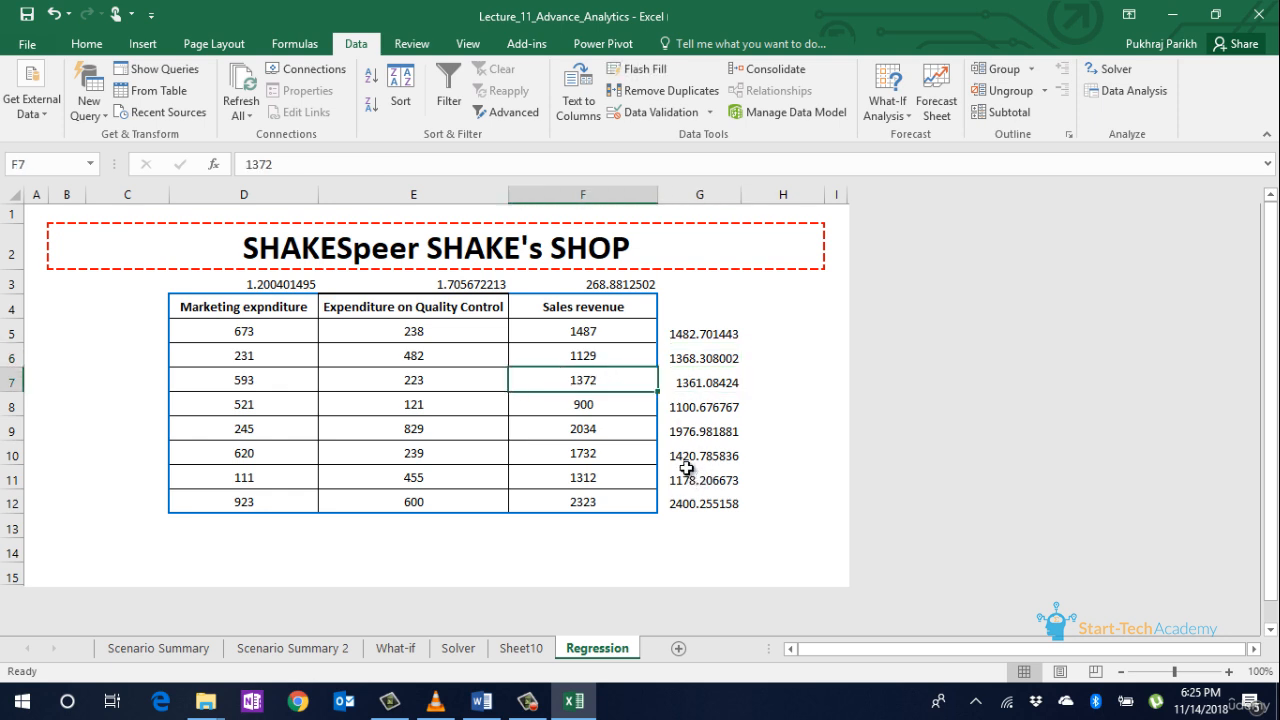
pyautogui.click(618, 455)
pyautogui.click(698, 463)
pyautogui.click(685, 521)
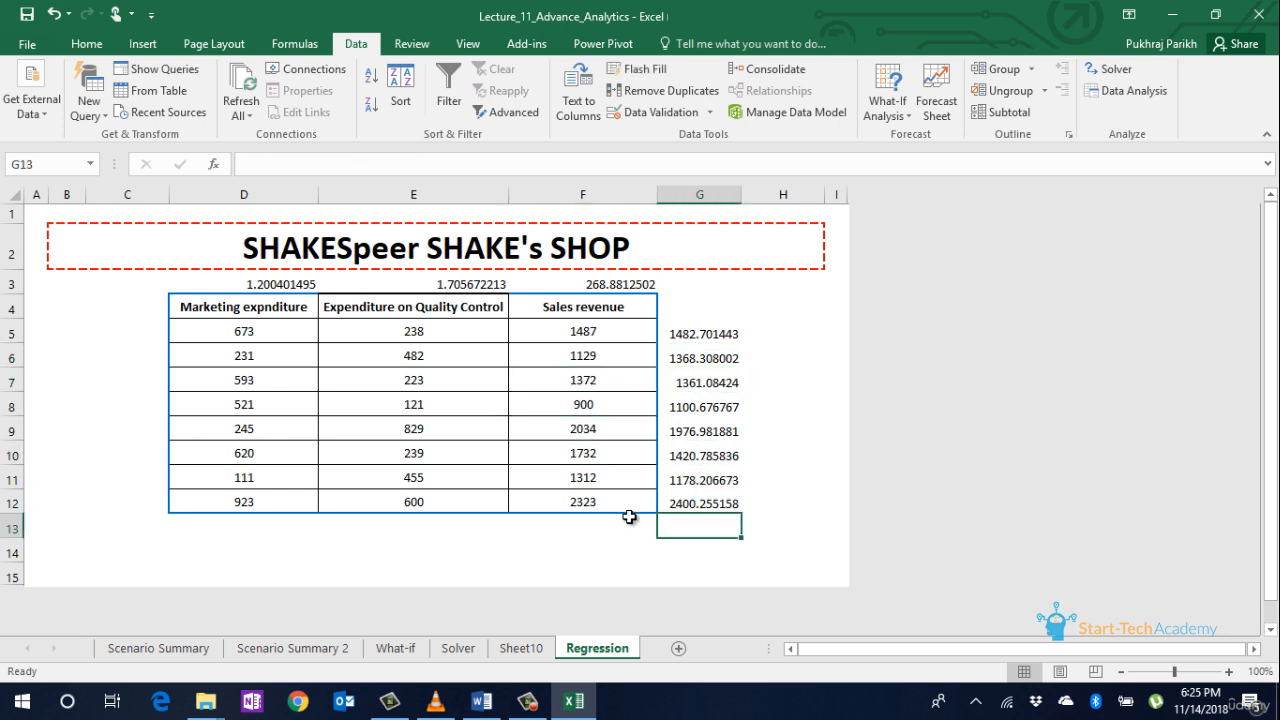
# - Enter 500 as marketing expenditure in D13 and 1000 as quality control expenditure in E13, and check the prediction in G13
pyautogui.click(260, 526)
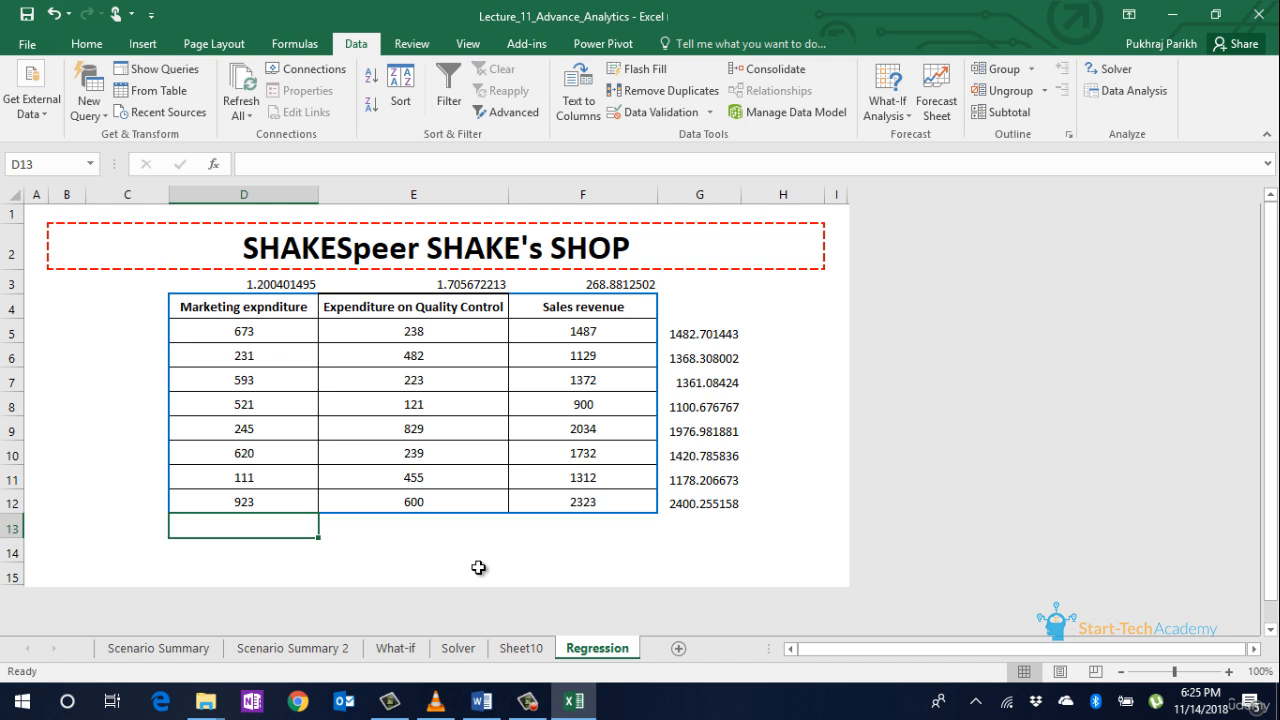
pyautogui.write('500')
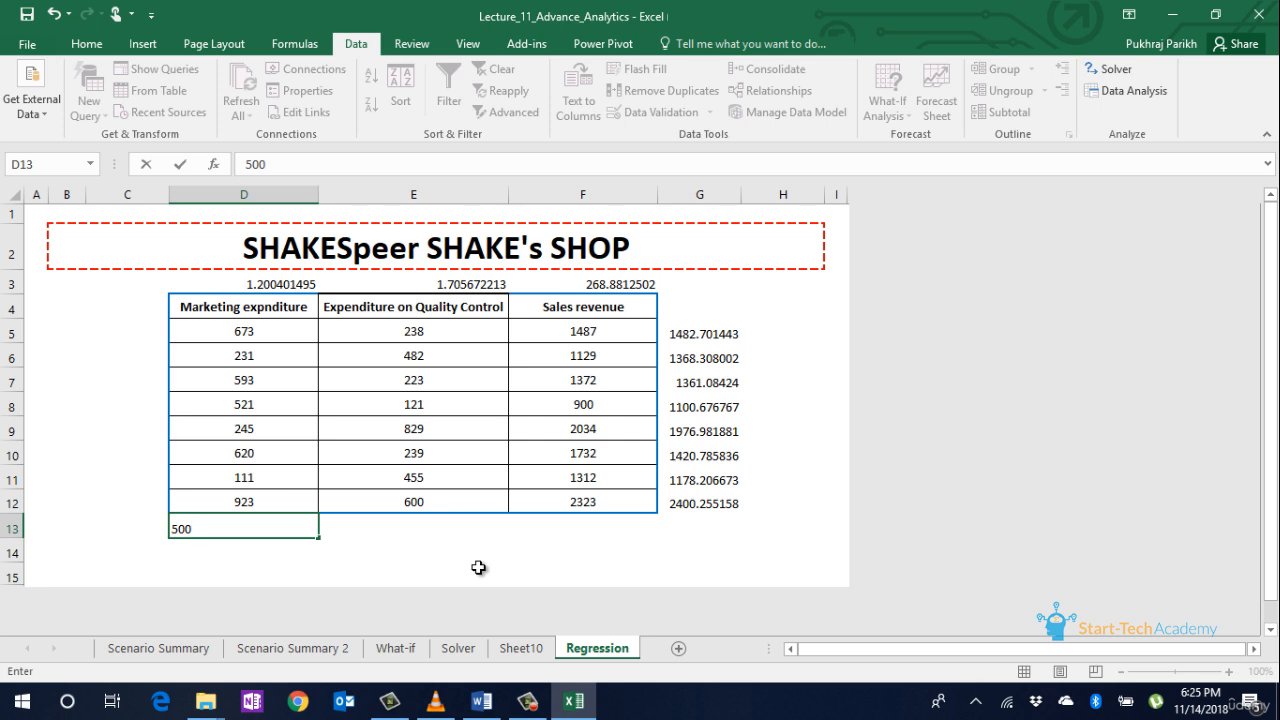
pyautogui.click(449, 526)
pyautogui.write('10')
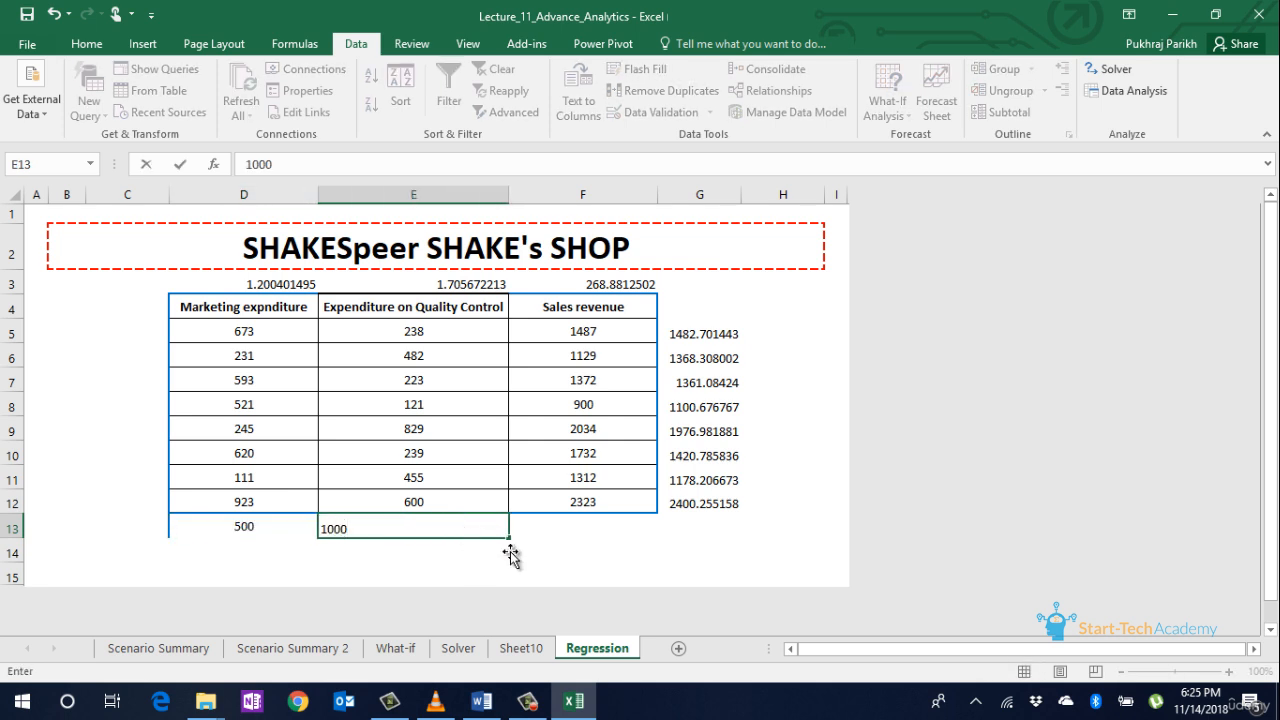
pyautogui.write('00')
pyautogui.press('Return')
pyautogui.click(725, 528)
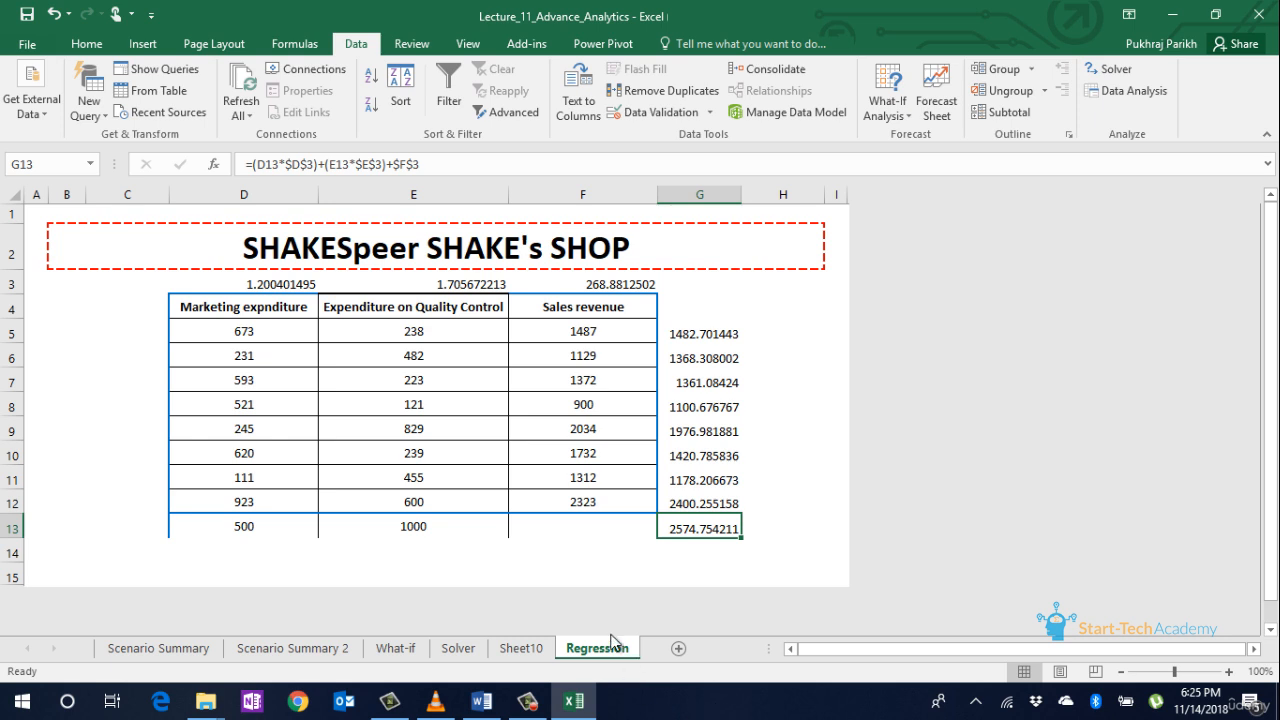
# - Examine the quality control and marketing coefficients in E3 and D3 alongside the new quality control expenditure in E13
pyautogui.click(447, 283)
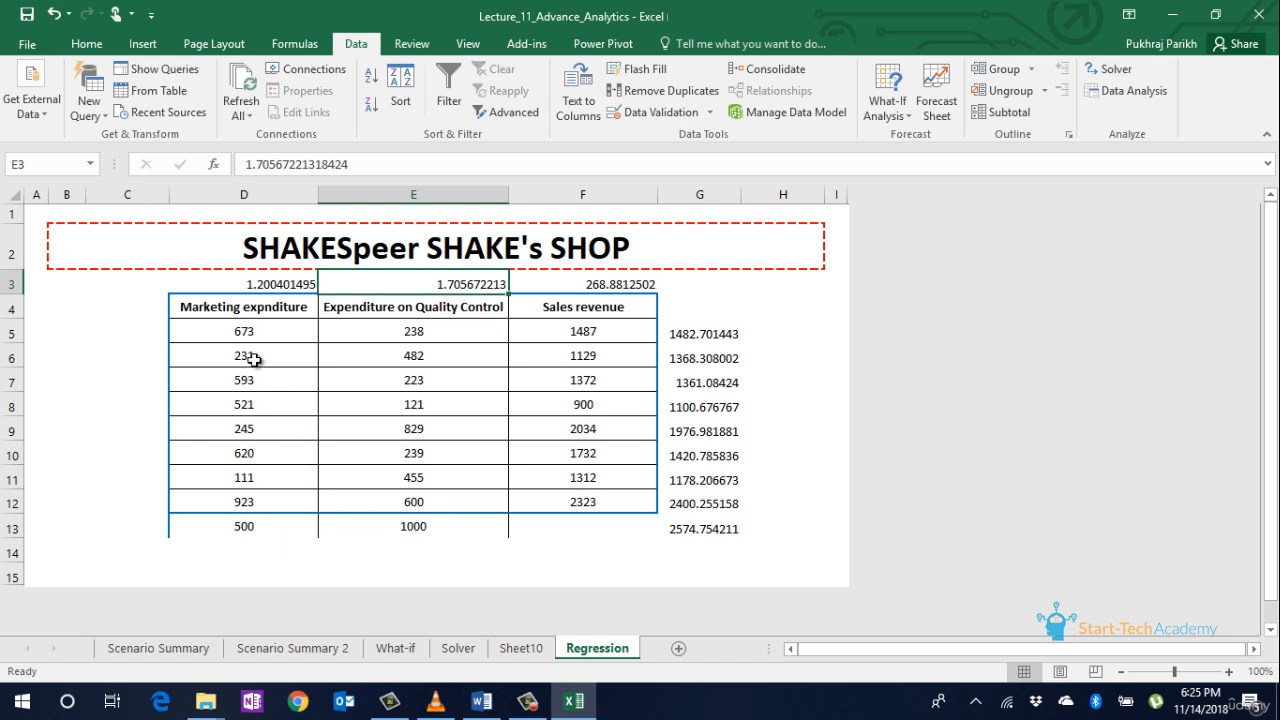
pyautogui.click(236, 283)
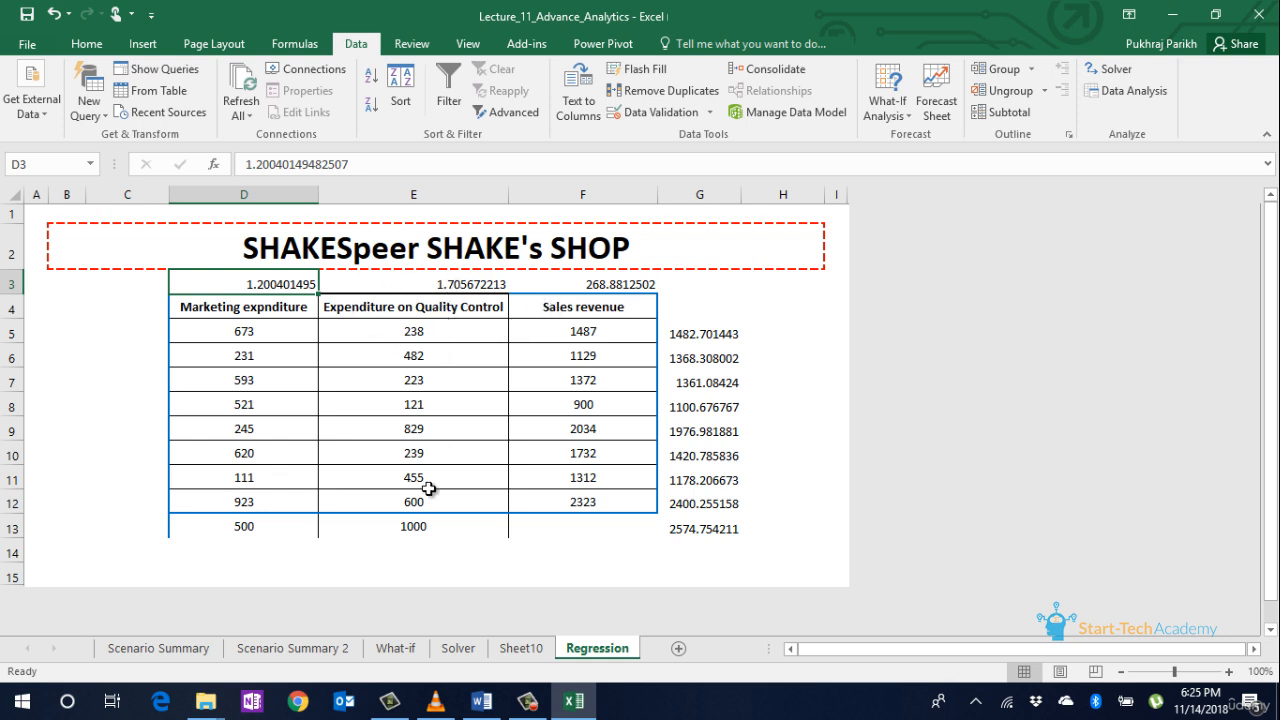
pyautogui.click(435, 530)
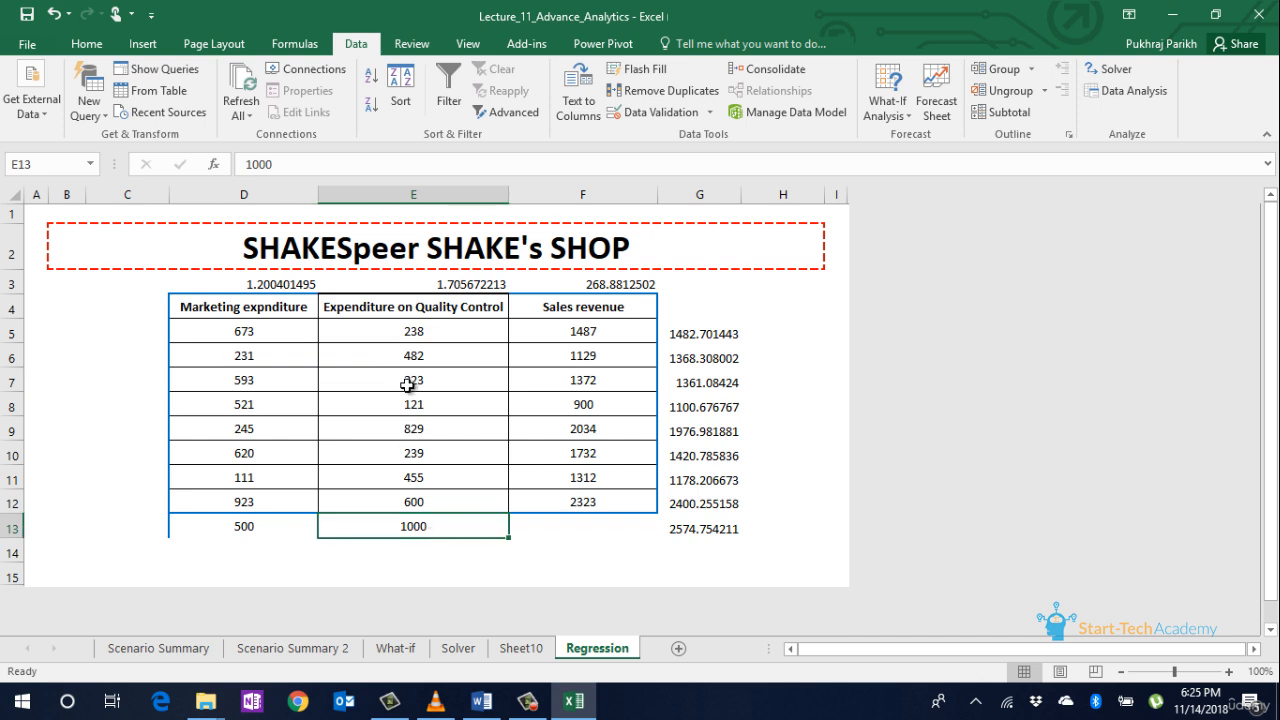